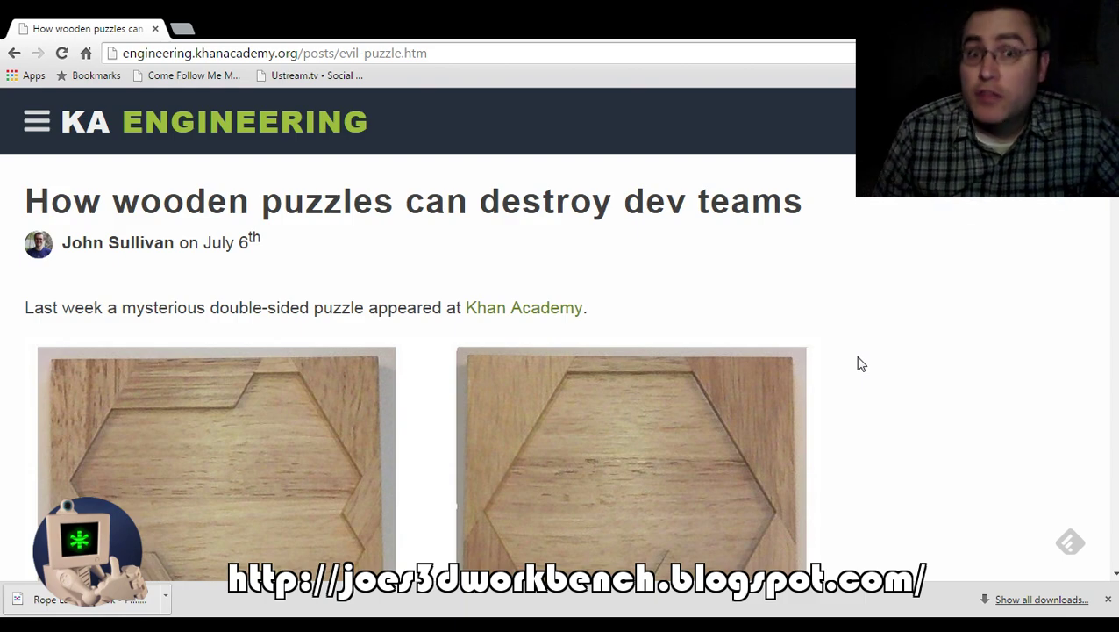
Scroll through the article's four wooden piece photos and triangular-grid diagrams
scroll(859, 368, "down", 3)
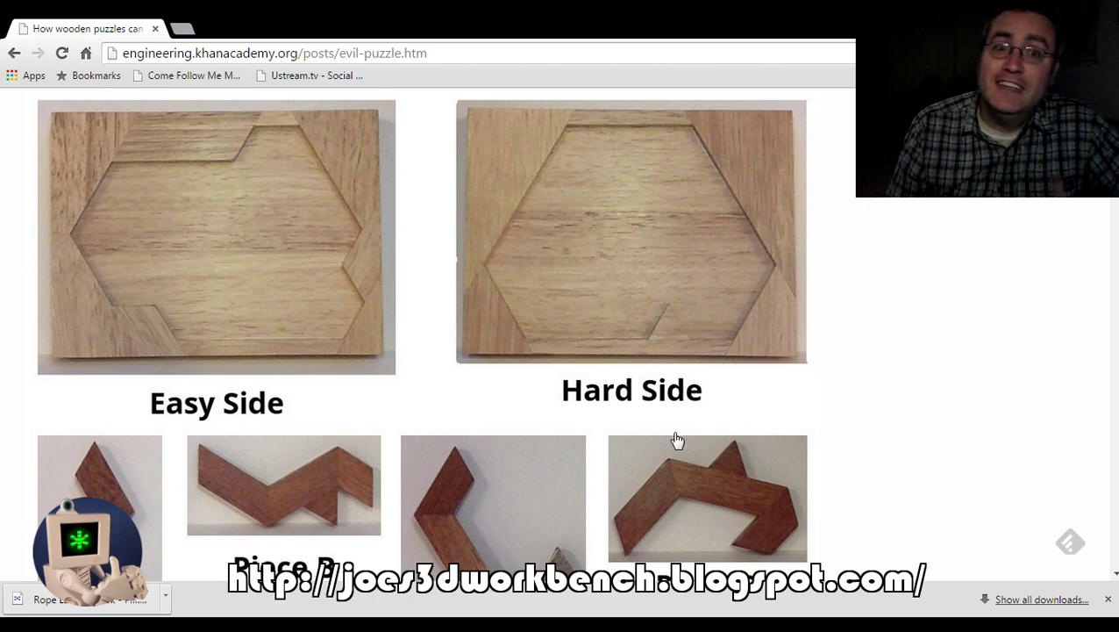
scroll(550, 391, "down", 1)
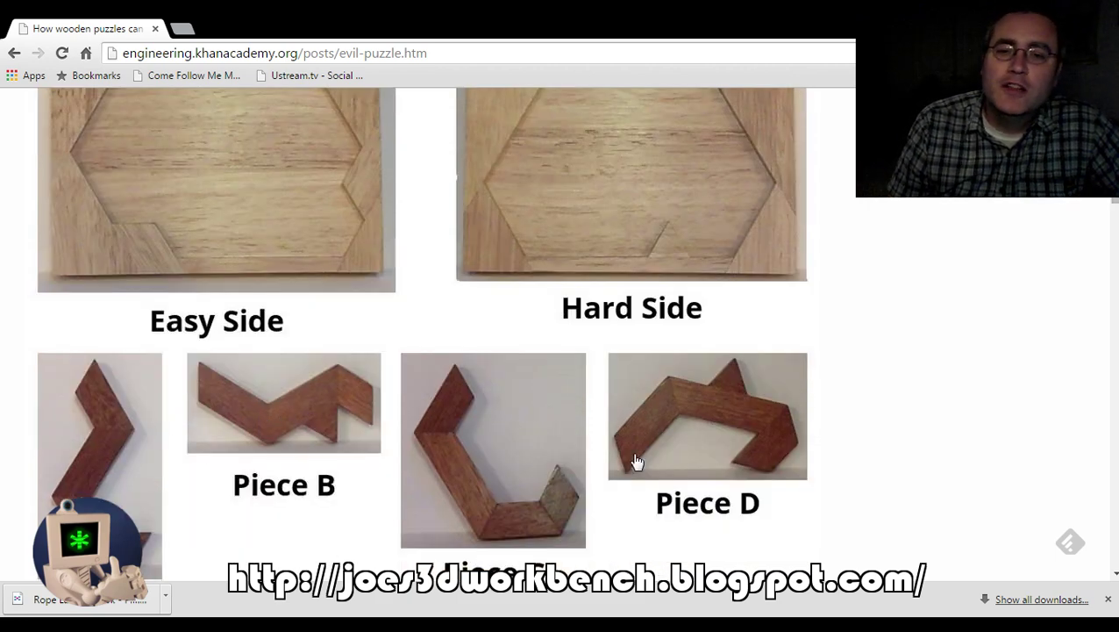
scroll(591, 428, "down", 1)
scroll(592, 428, "up", 3)
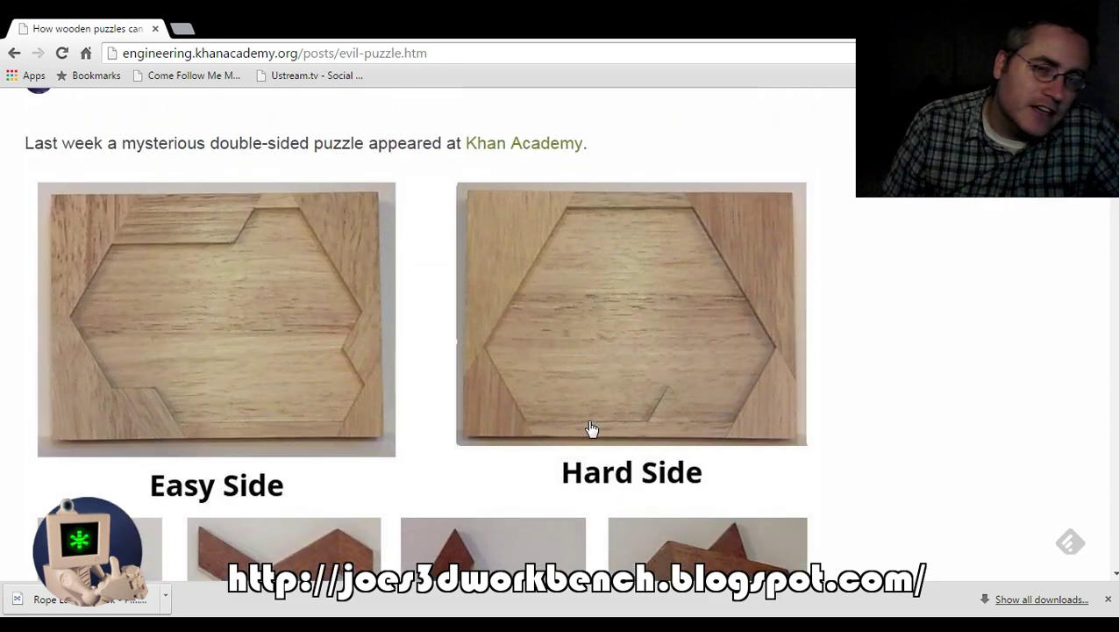
scroll(591, 428, "down", 1)
scroll(591, 428, "down", 9)
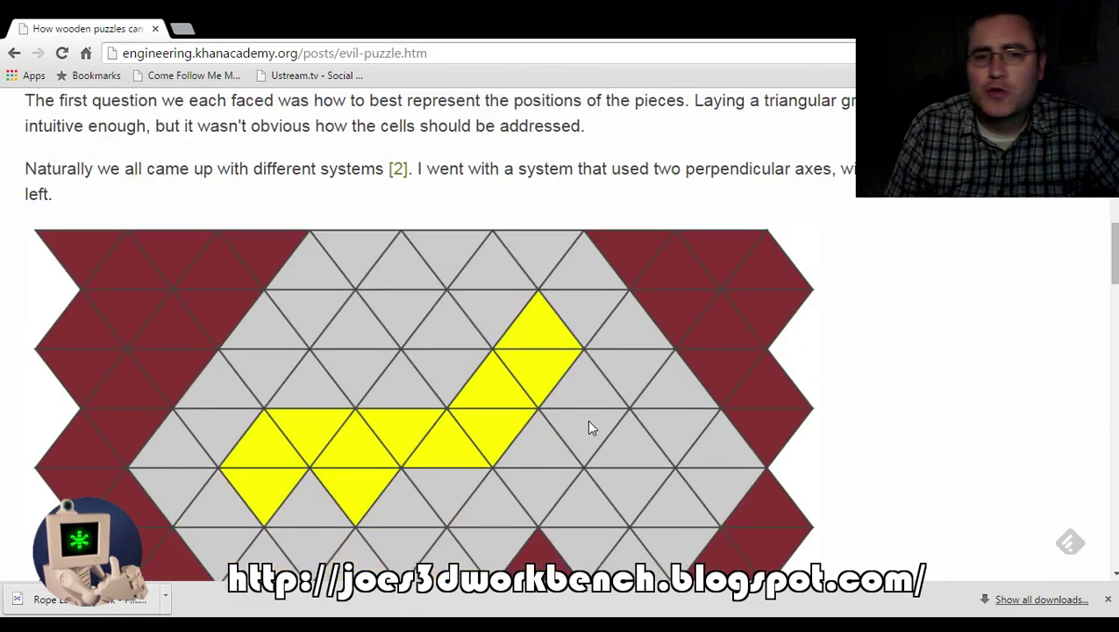
scroll(589, 427, "down", 8)
scroll(589, 427, "down", 4)
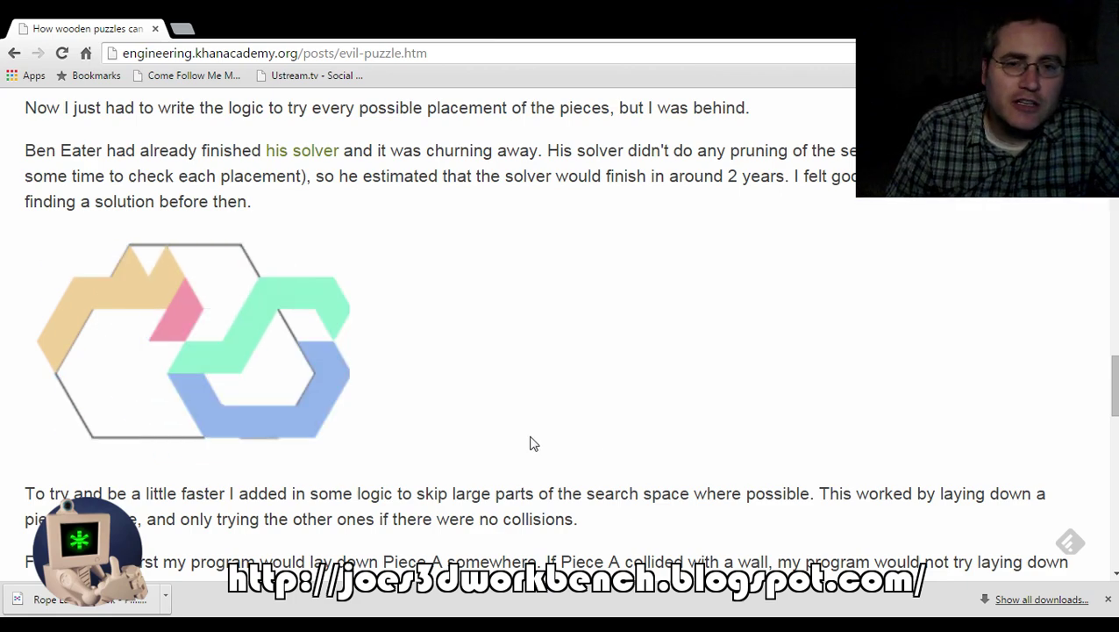
scroll(530, 442, "down", 8)
scroll(443, 504, "up", 2)
scroll(443, 503, "up", 10)
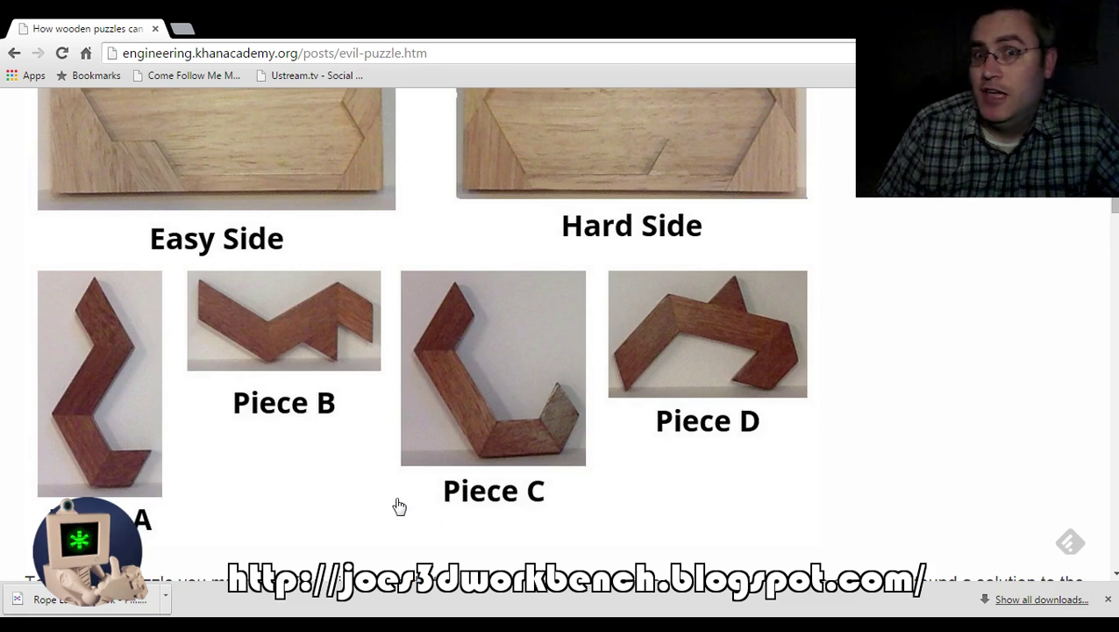
scroll(399, 507, "down", 5)
scroll(392, 497, "down", 3)
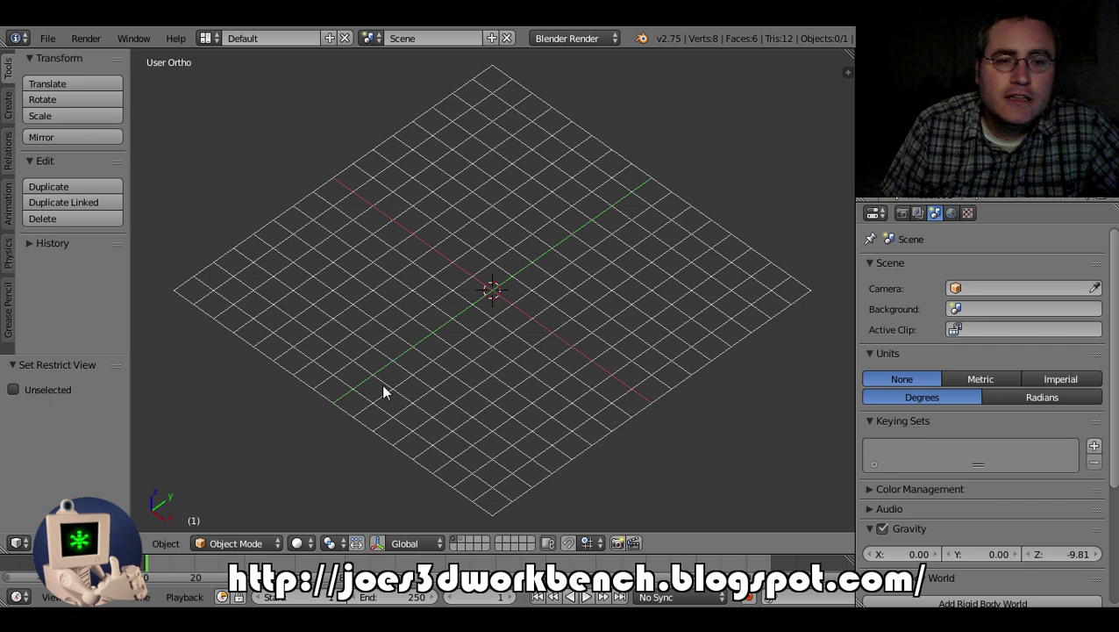
Add a Grid mesh at the origin and orbit to look down on it
scroll(382, 389, "up", 3)
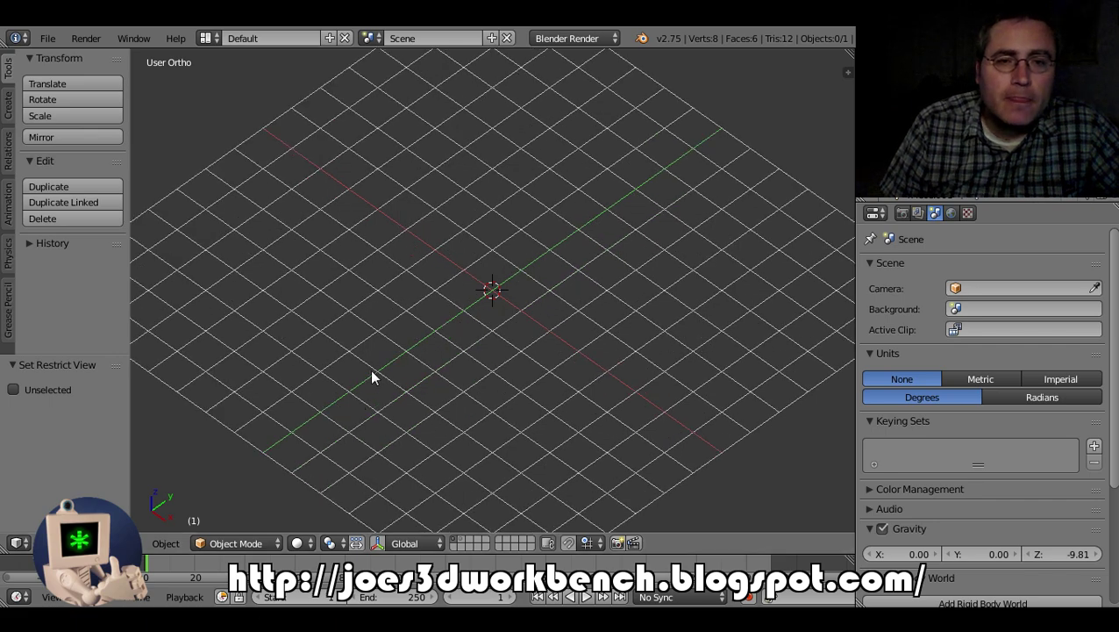
scroll(385, 350, "down", 4)
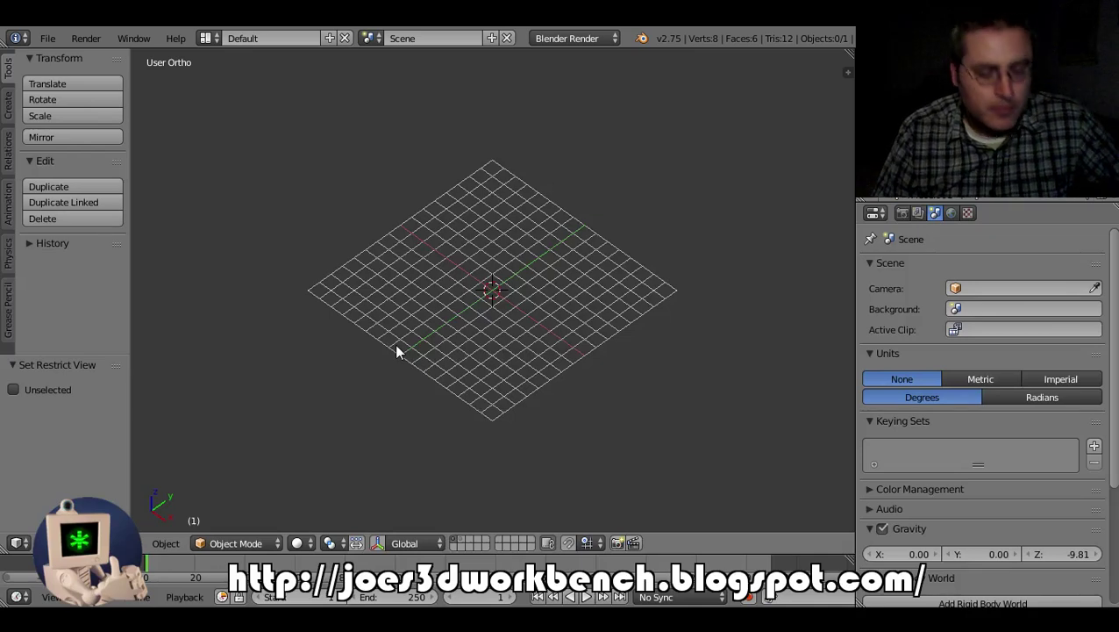
key("shift+a")
mouse_move(396, 349)
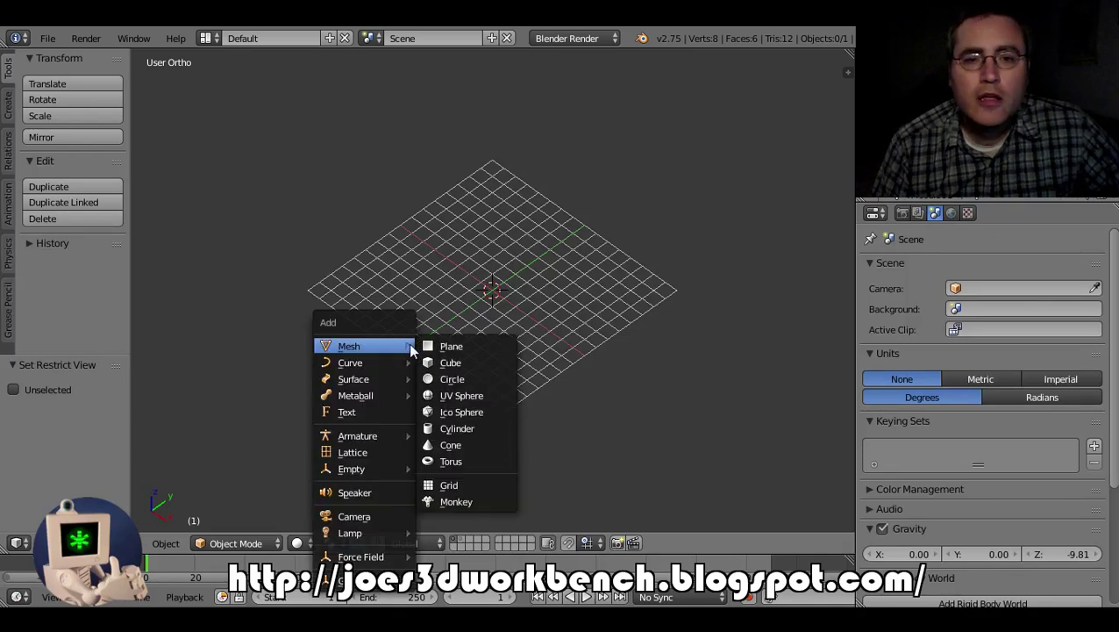
left_click(454, 485)
scroll(544, 312, "up", 10)
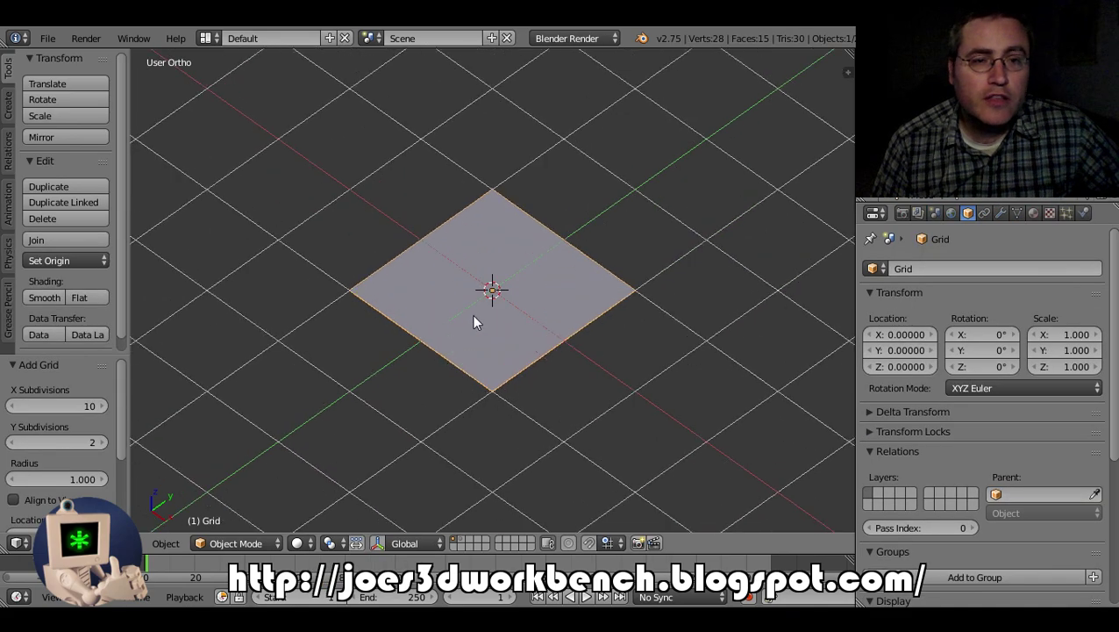
mouse_move(235, 239)
middle_mouse_down()
mouse_move(289, 297)
mouse_move(330, 292)
mouse_move(310, 265)
mouse_move(431, 215)
middle_mouse_up()
key("z")
key("z")
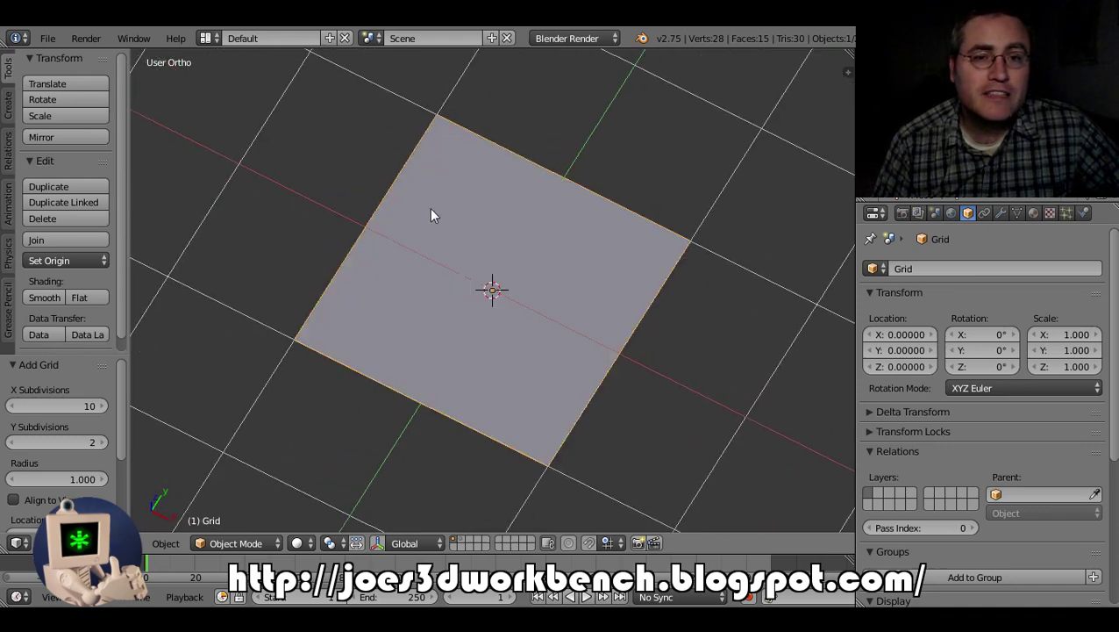
Set the grid's Y subdivisions to 10, correcting a mistyped 210
left_click(88, 441)
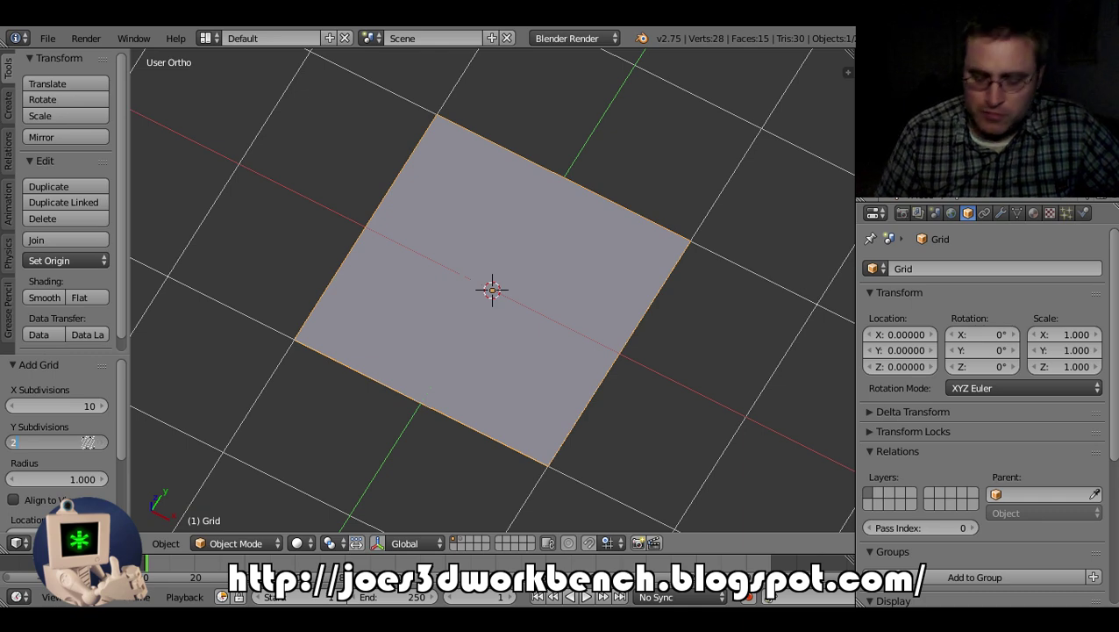
type("210")
key("Return")
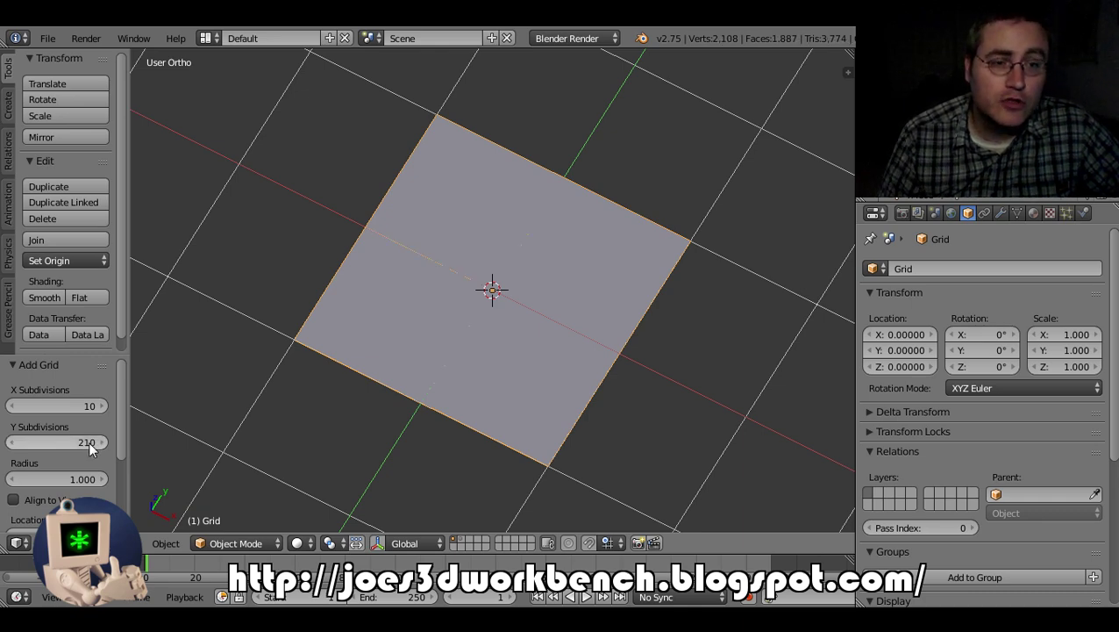
left_click(88, 441)
type("10")
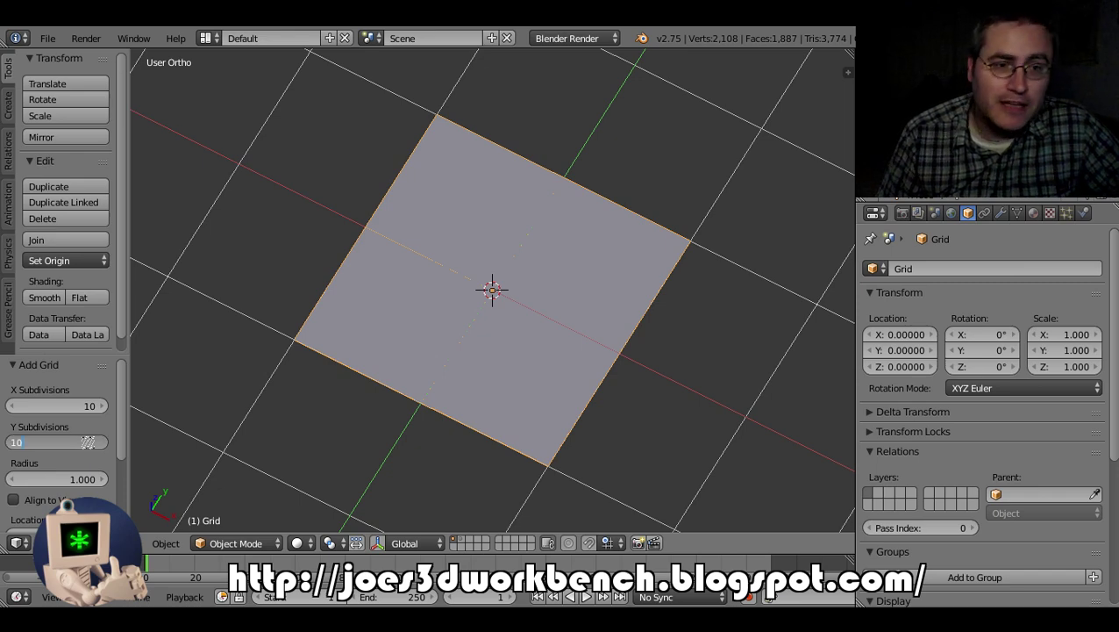
key("Return")
Enter Edit Mode and orbit to a top-down view of the 10 × 10 grid
key("x")
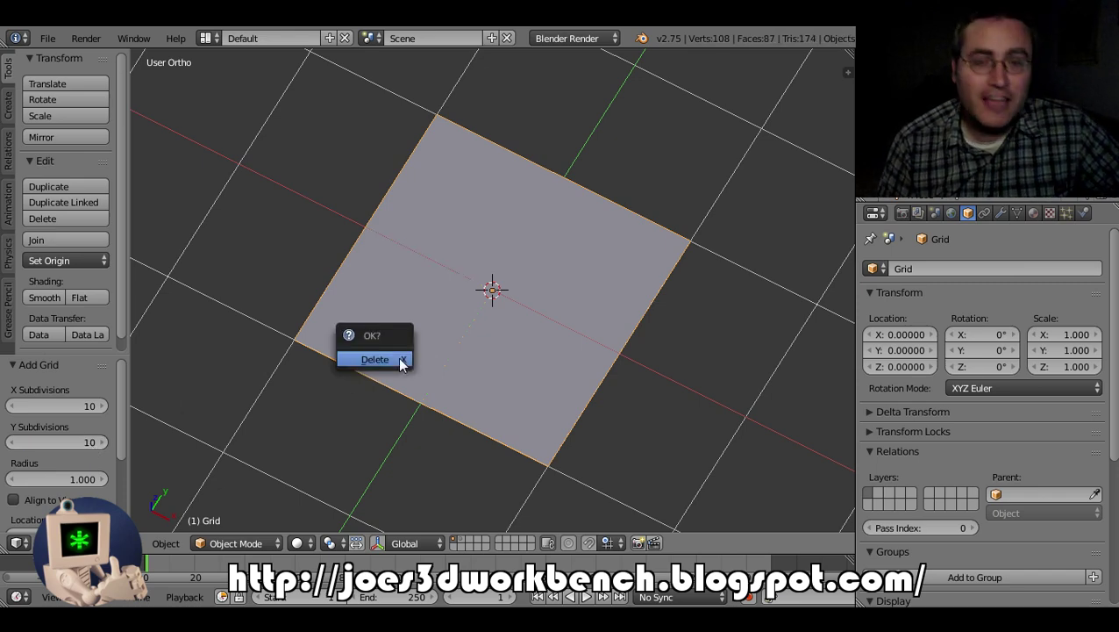
key("Tab")
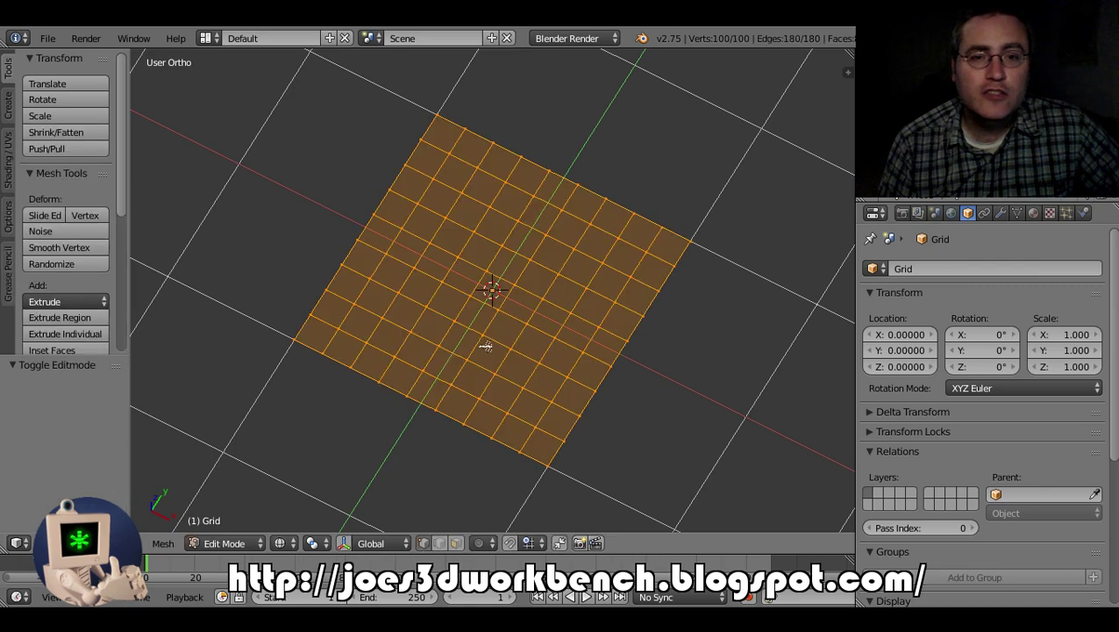
scroll(475, 345, "up", 4)
middle_click_drag(408, 339, 462, 344)
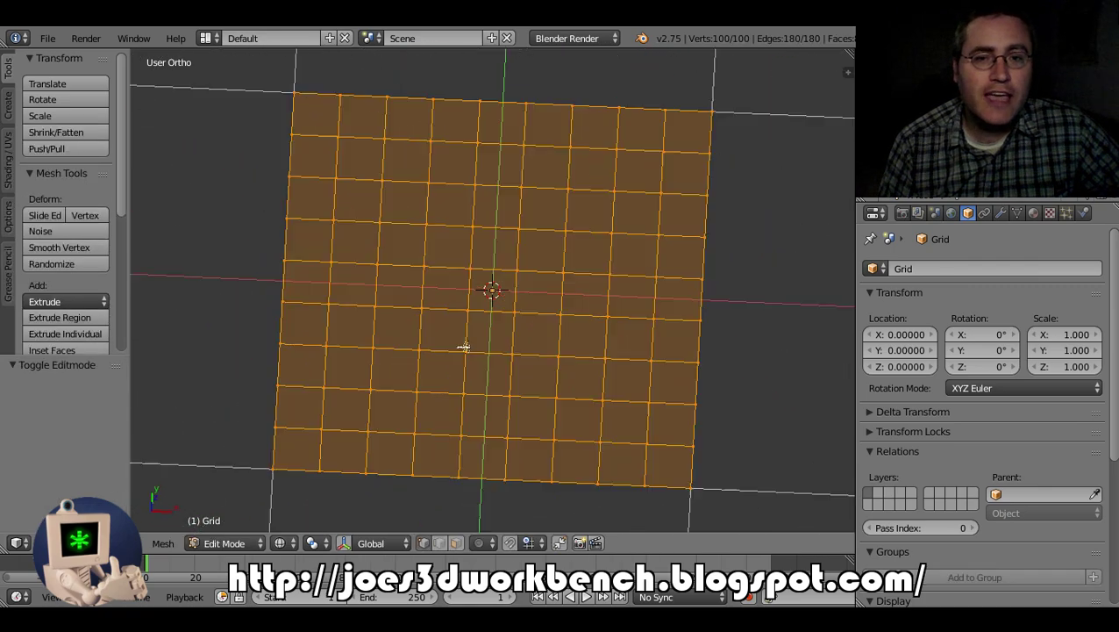
scroll(443, 324, "down", 3)
middle_click_drag(496, 207, 473, 193)
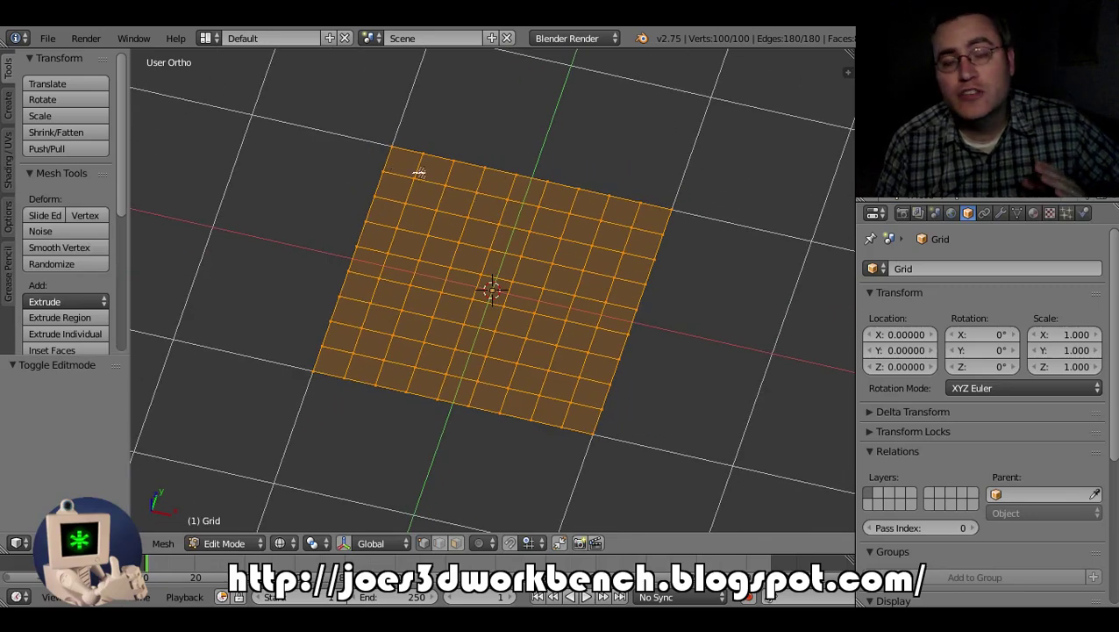
scroll(422, 173, "up", 2)
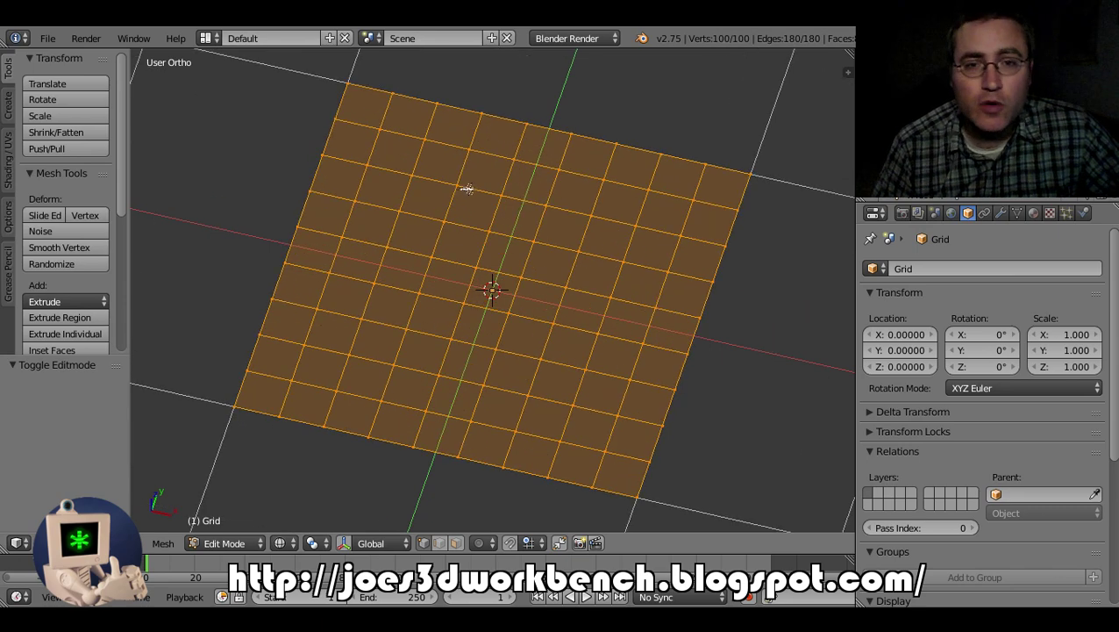
scroll(482, 172, "down", 1)
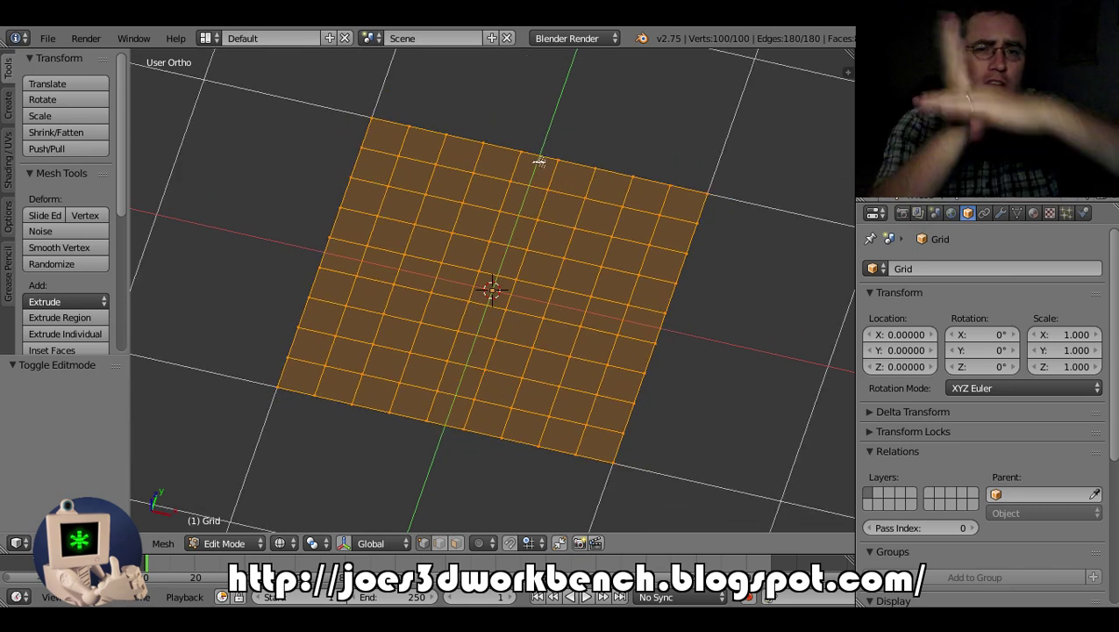
scroll(501, 258, "down", 3)
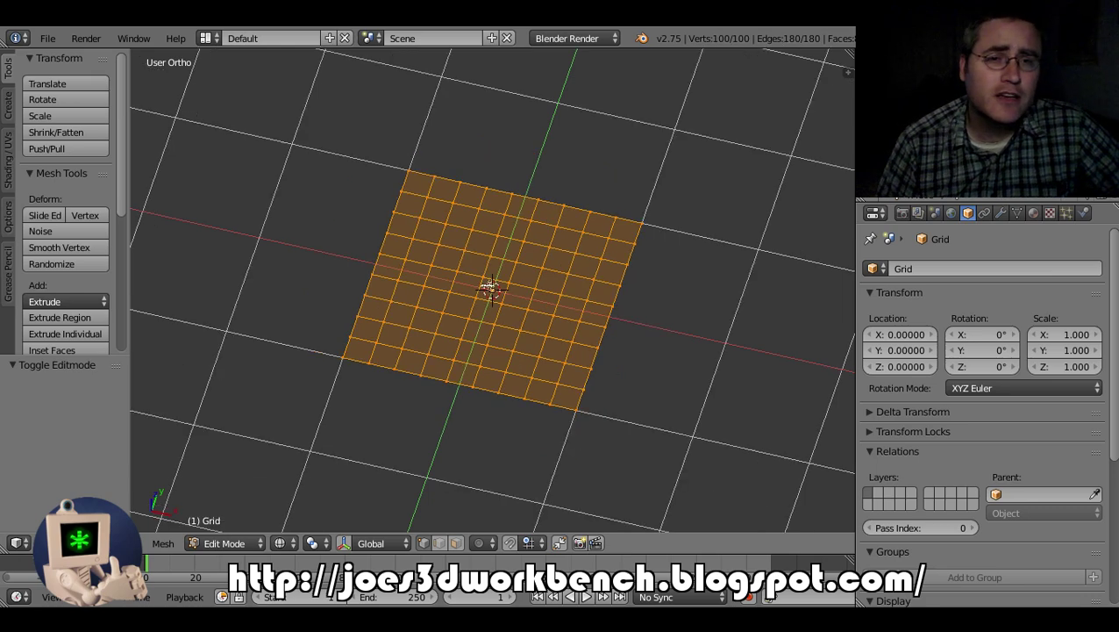
scroll(430, 315, "up", 2)
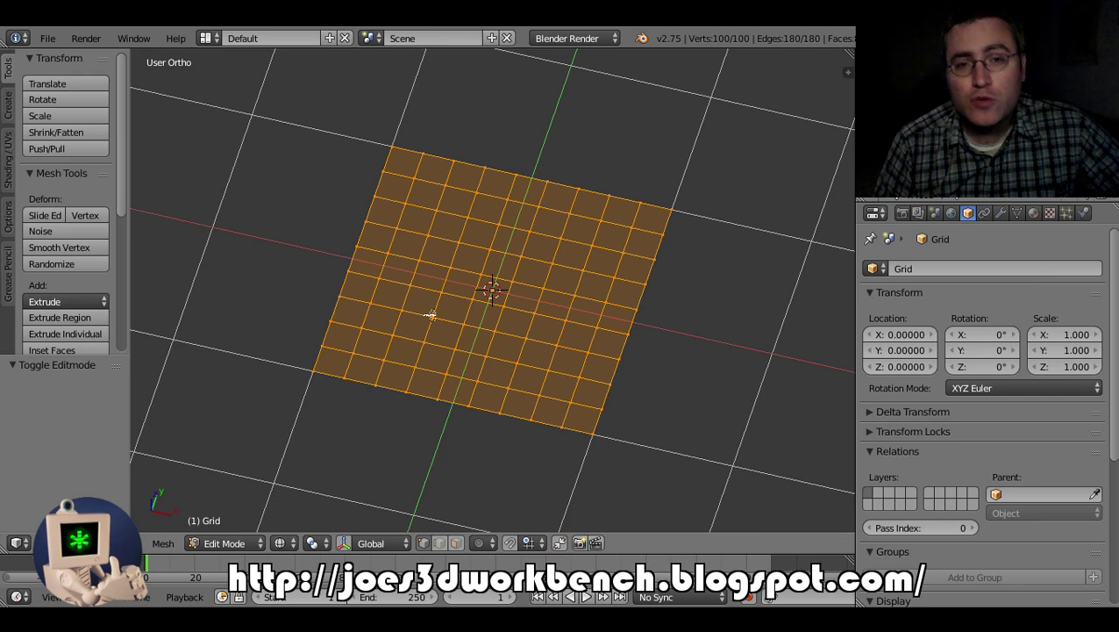
scroll(430, 315, "down", 3)
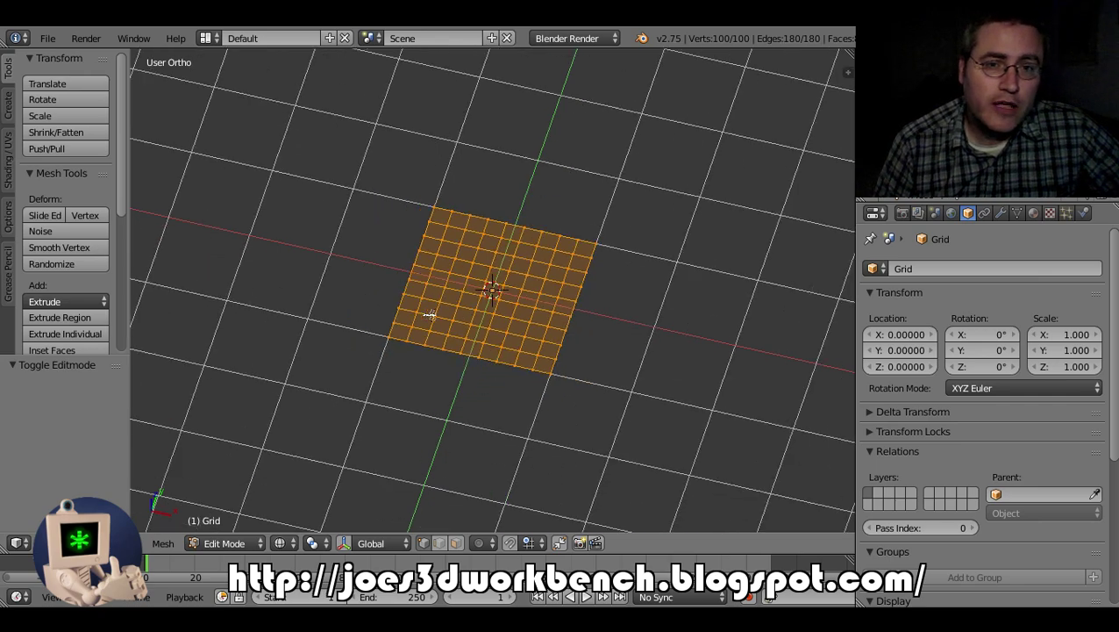
middle_click_drag(422, 295, 468, 321)
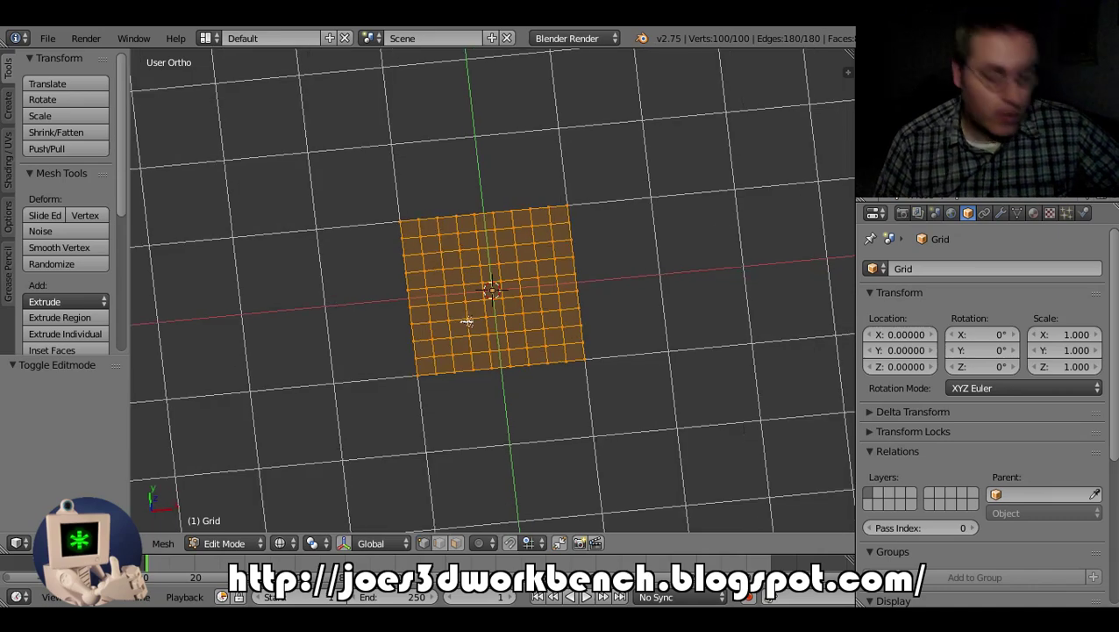
Delete the 10 × 10 grid and add a new Grid with 2 Y subdivisions
key("Tab")
key("x")
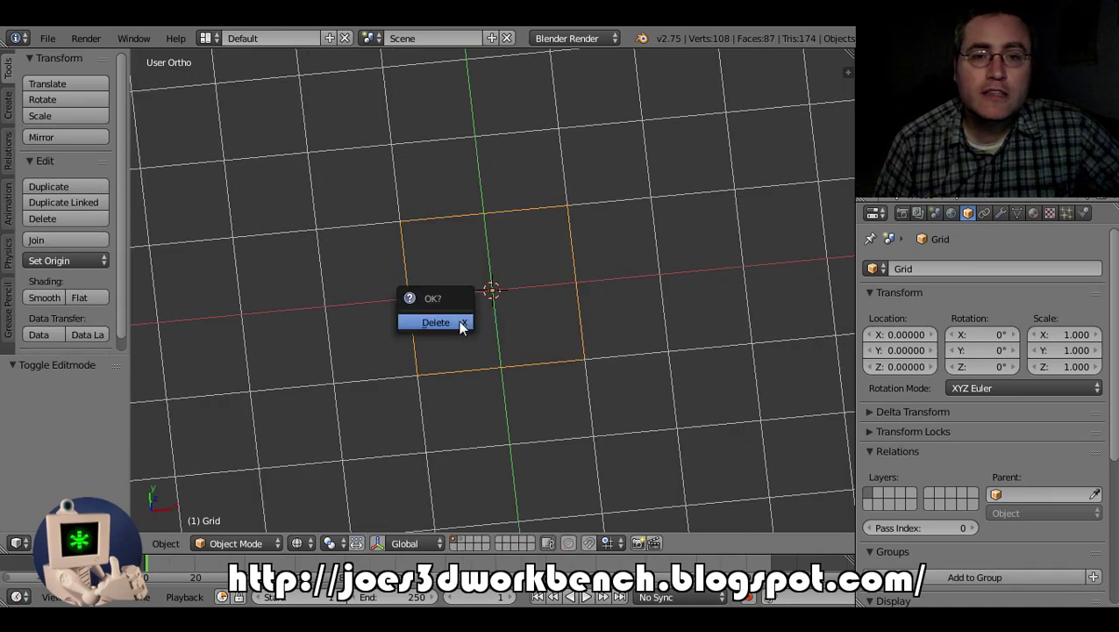
left_click(459, 323)
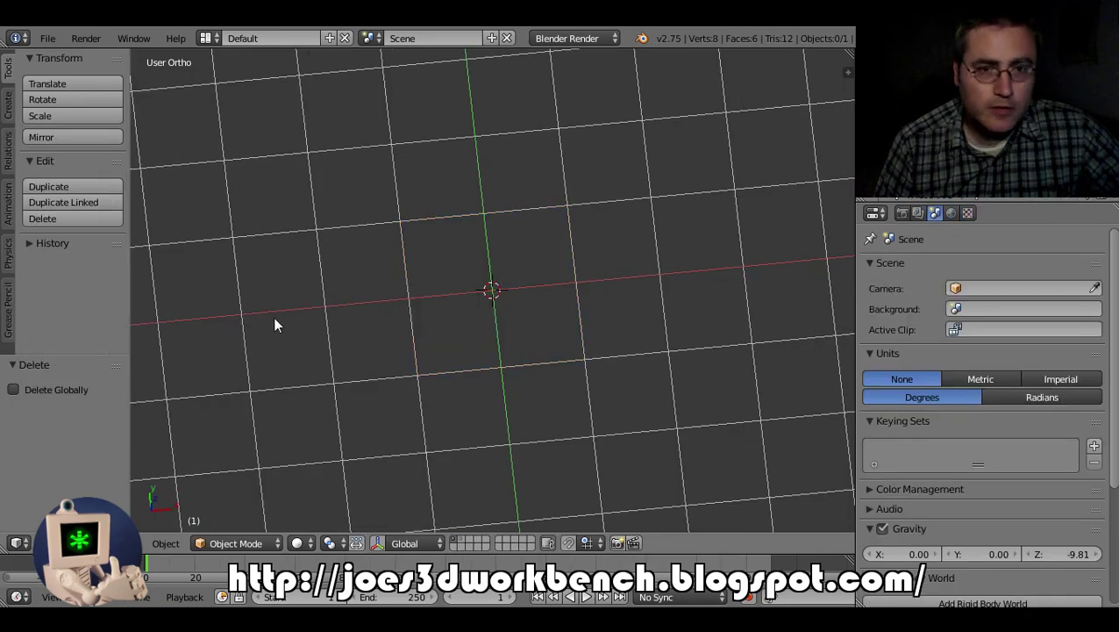
key("shift+a")
mouse_move(273, 318)
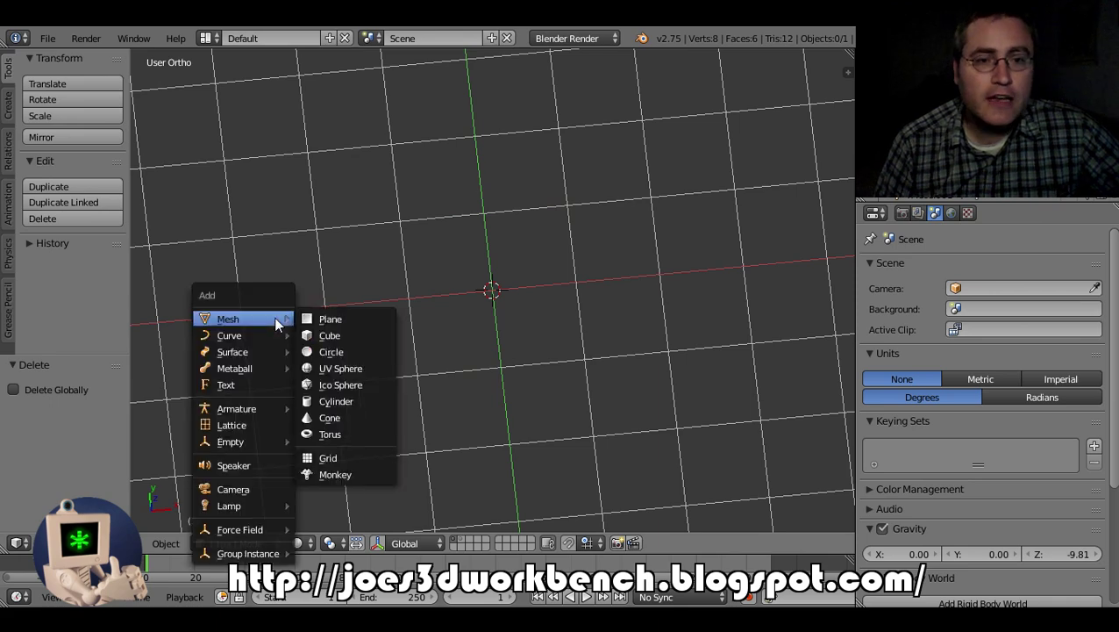
left_click(334, 456)
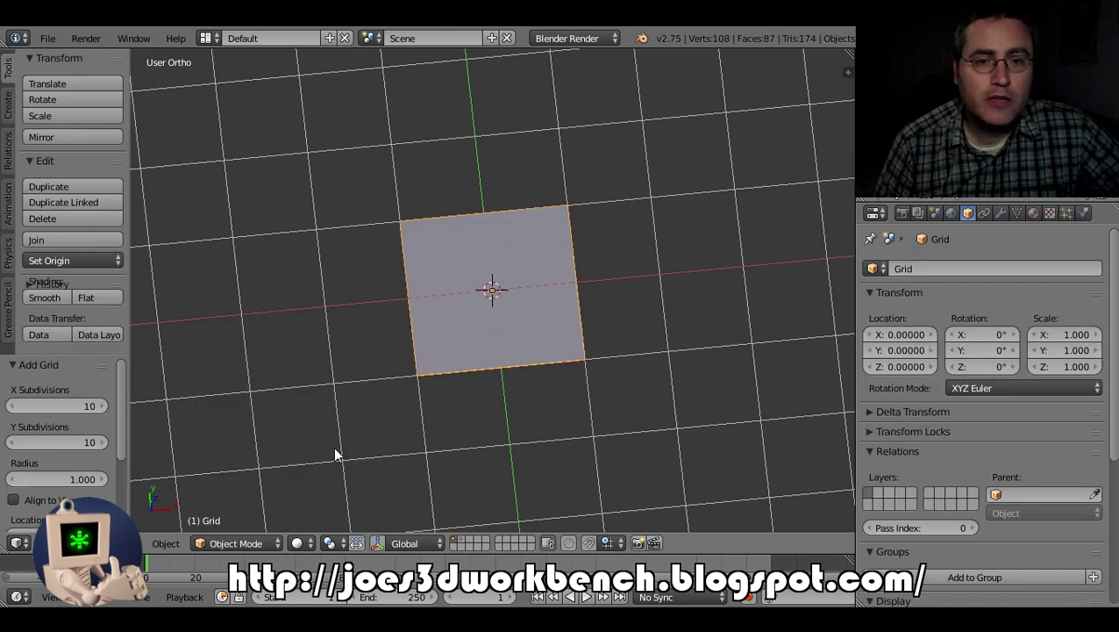
left_click(87, 444)
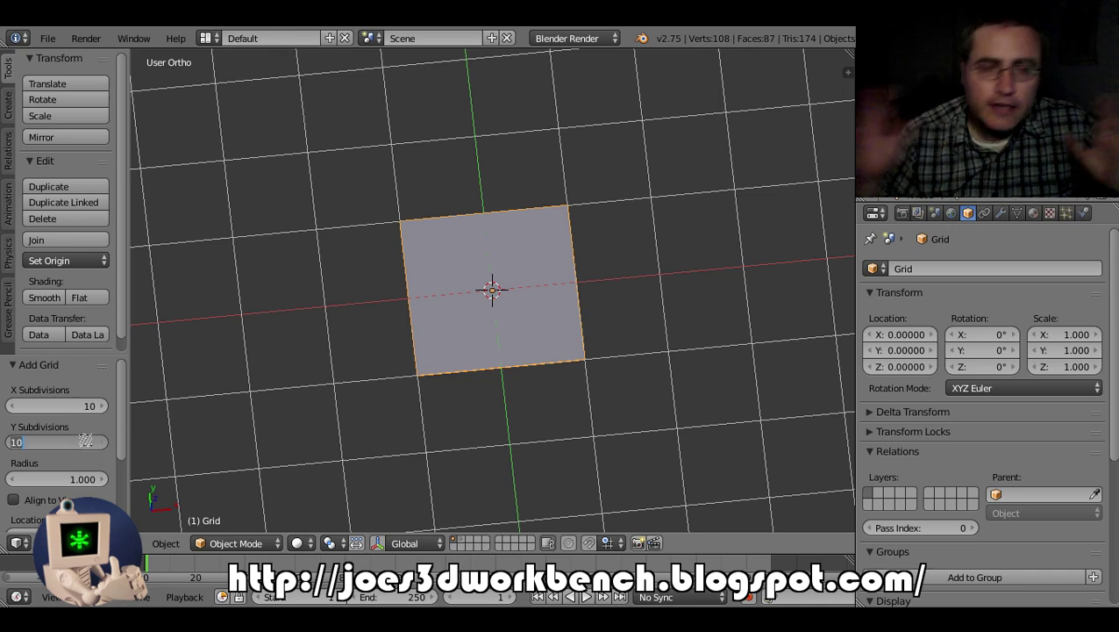
type("2")
key("Return")
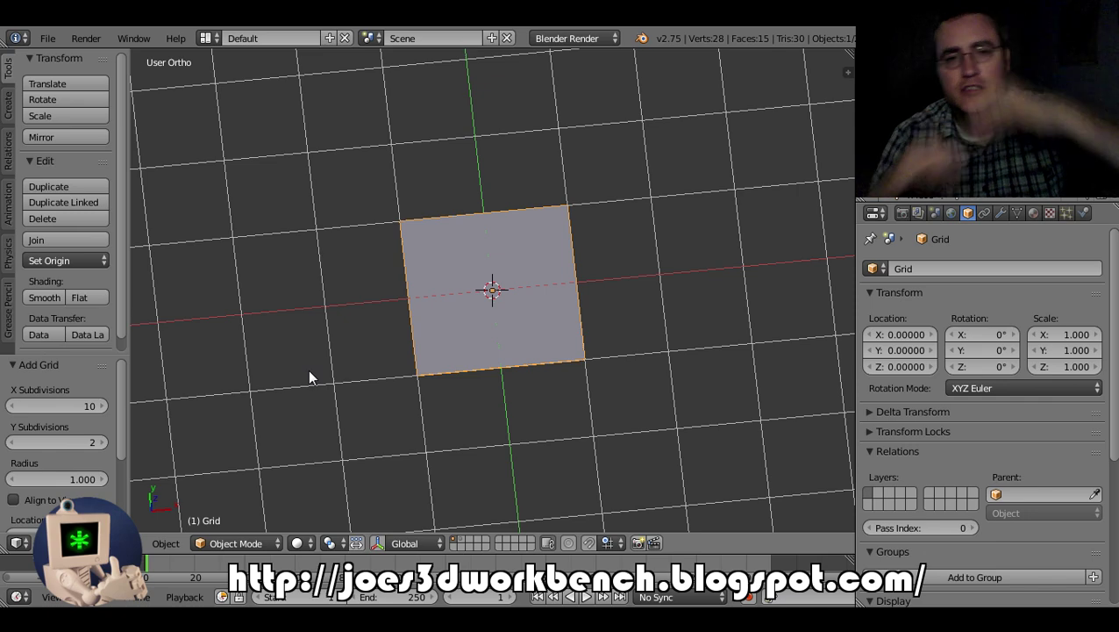
Inspect the strip in Edit Mode, then return to Object Mode and show the N panel
scroll(528, 360, "up", 2)
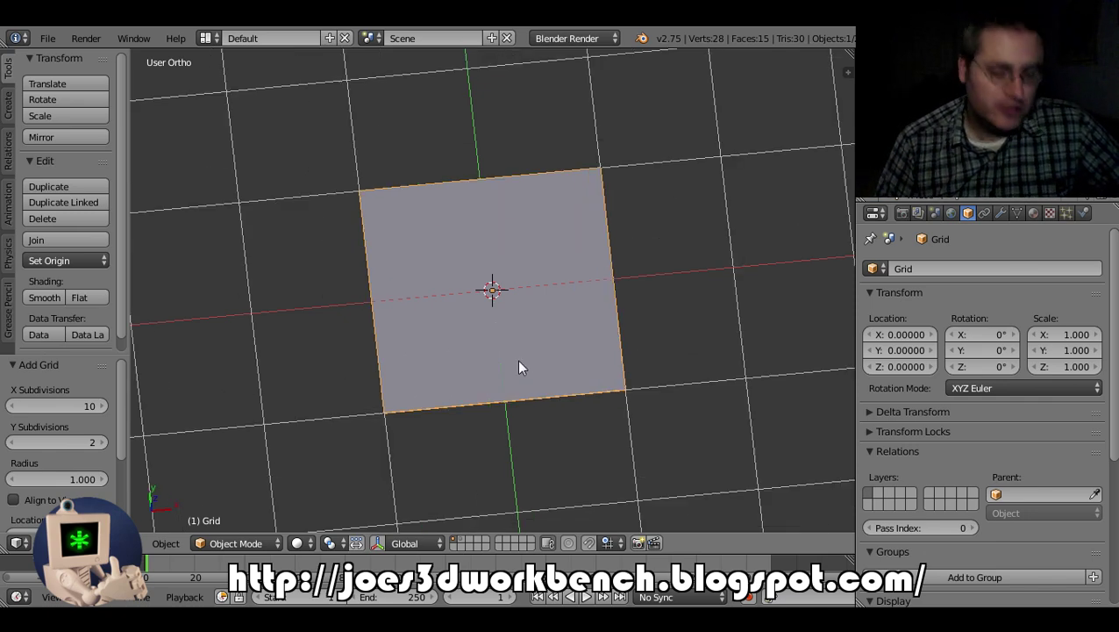
key("Tab")
middle_click_drag(518, 360, 476, 322)
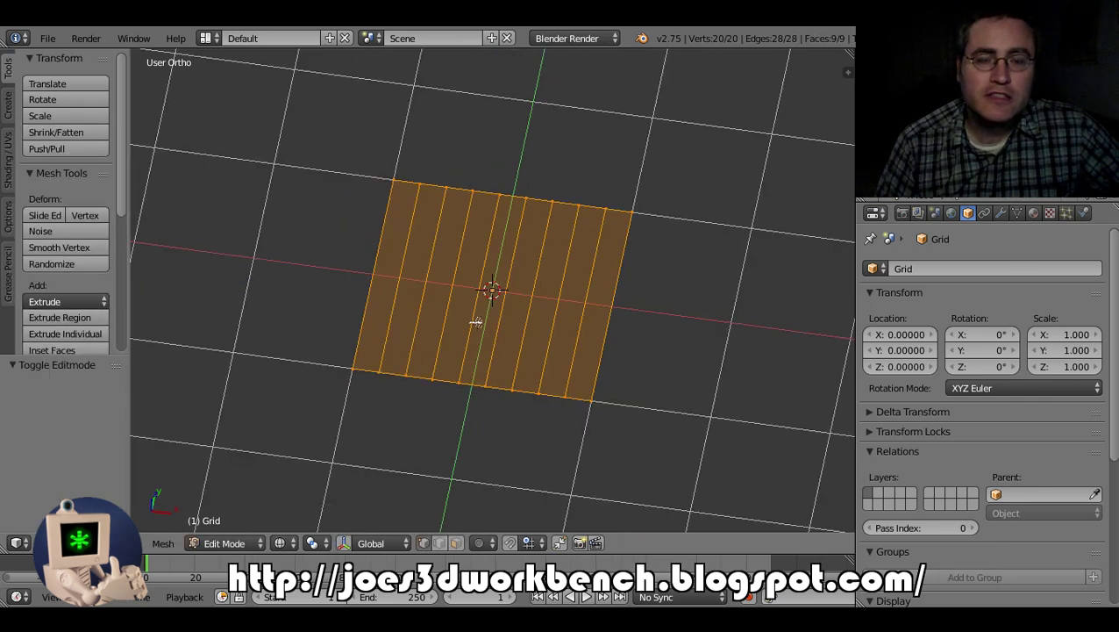
scroll(475, 322, "down", 2)
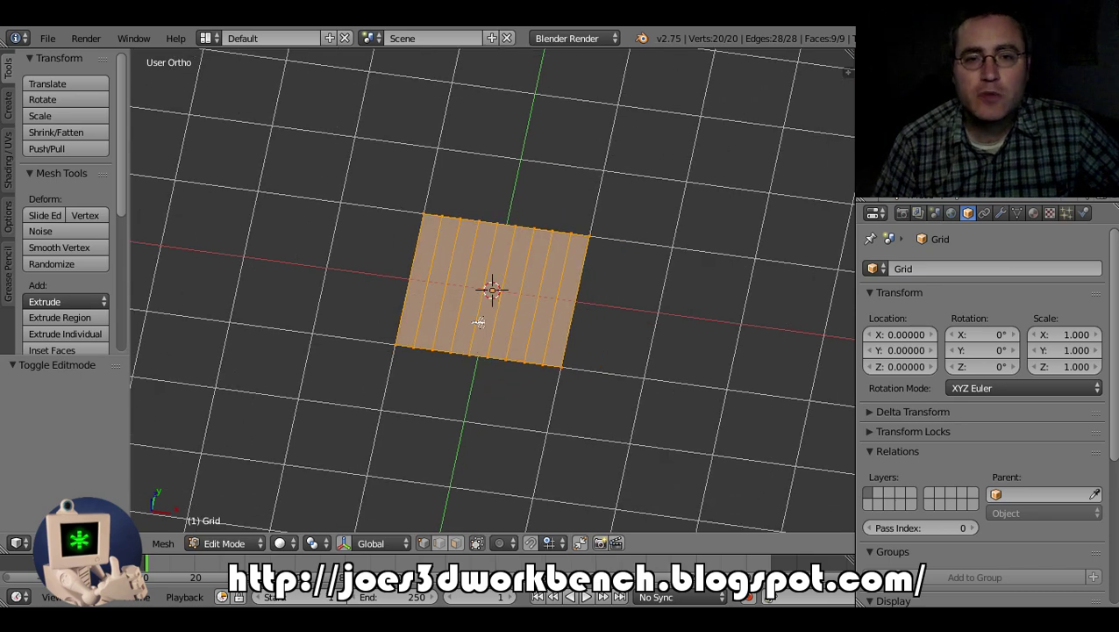
key("Tab")
key("n")
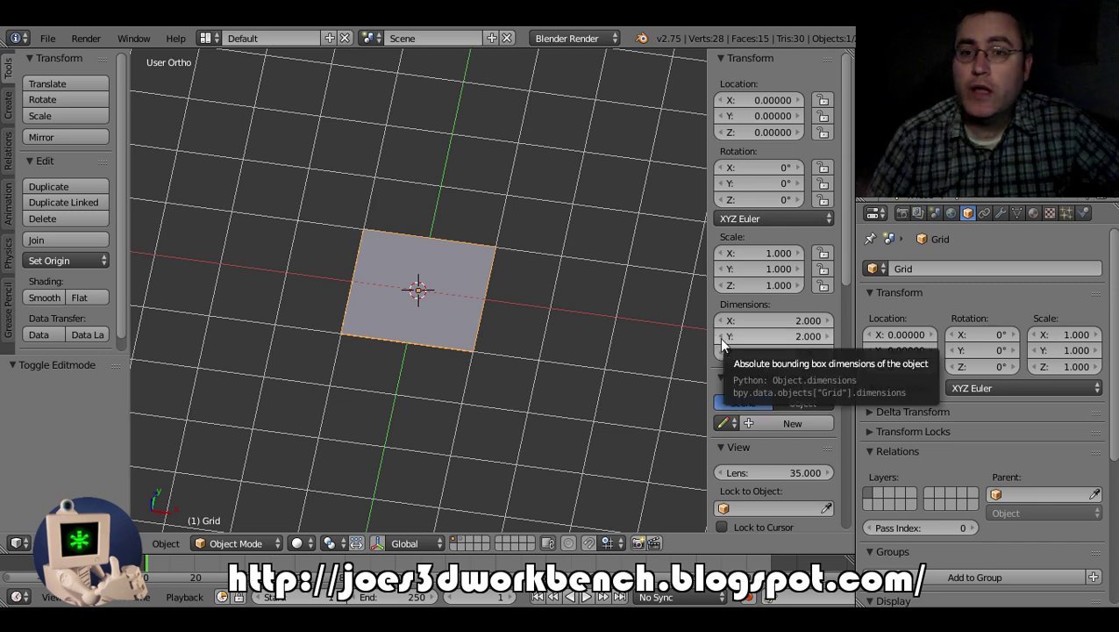
Set the grid's dimensions to X 20 and Y 2
left_click_drag(804, 344, 808, 344)
left_click(793, 322)
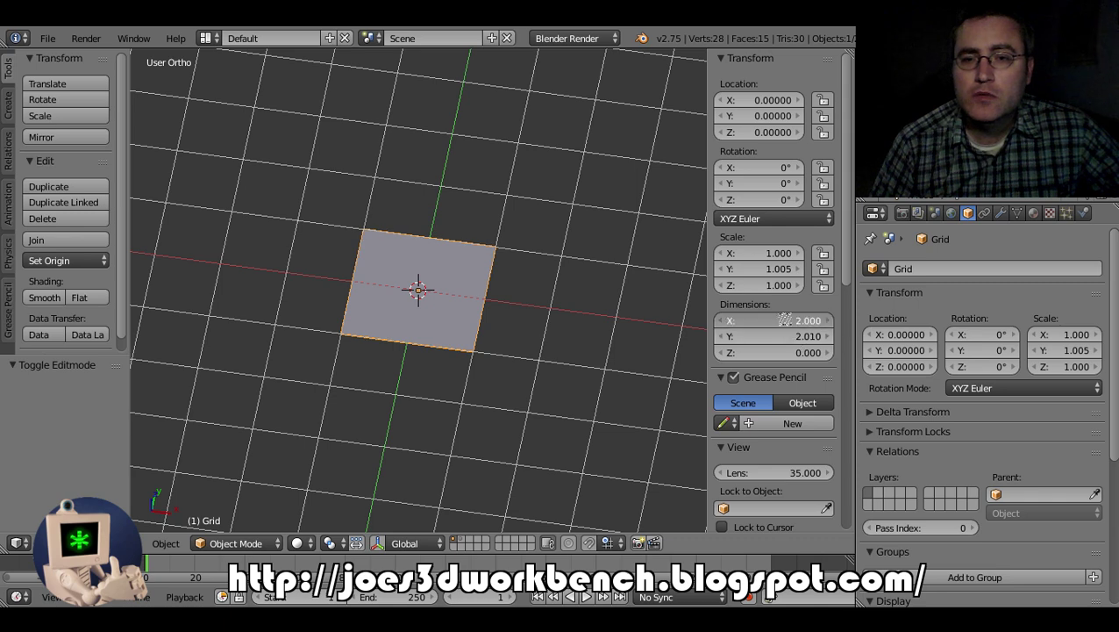
type("20")
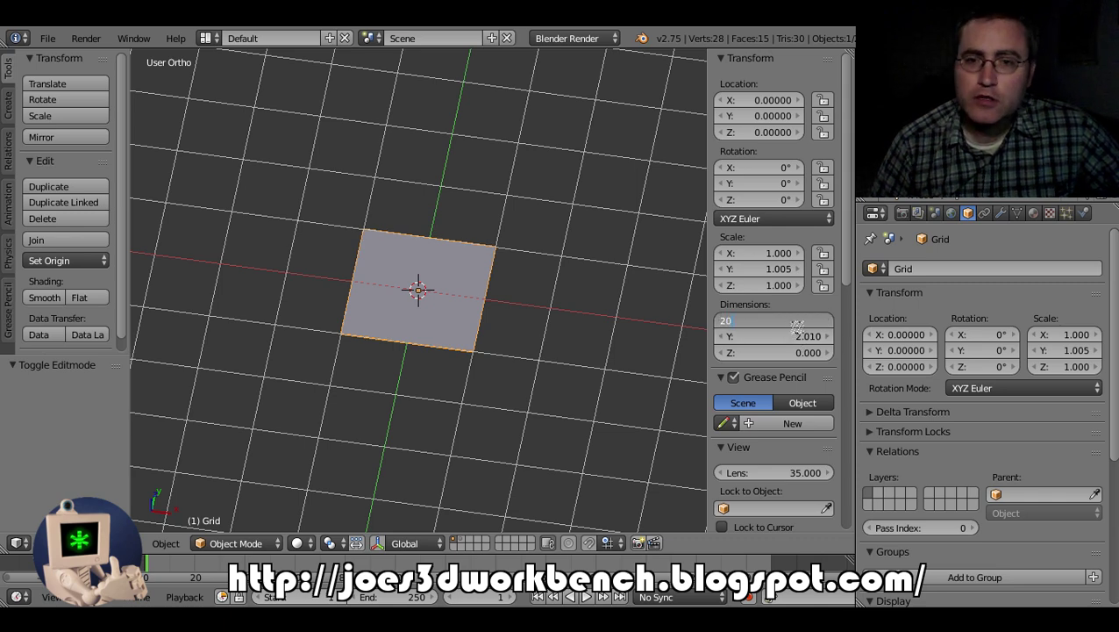
key("Tab")
type("2")
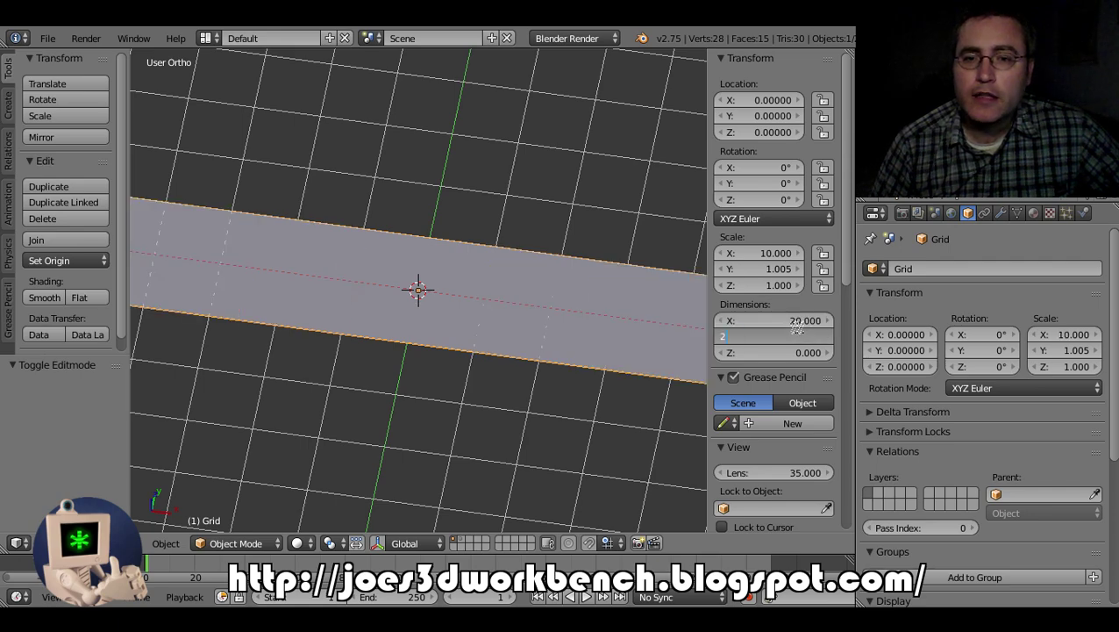
key("Return")
Check the strip's cells in Edit Mode from the top view in wireframe
scroll(521, 327, "down", 5)
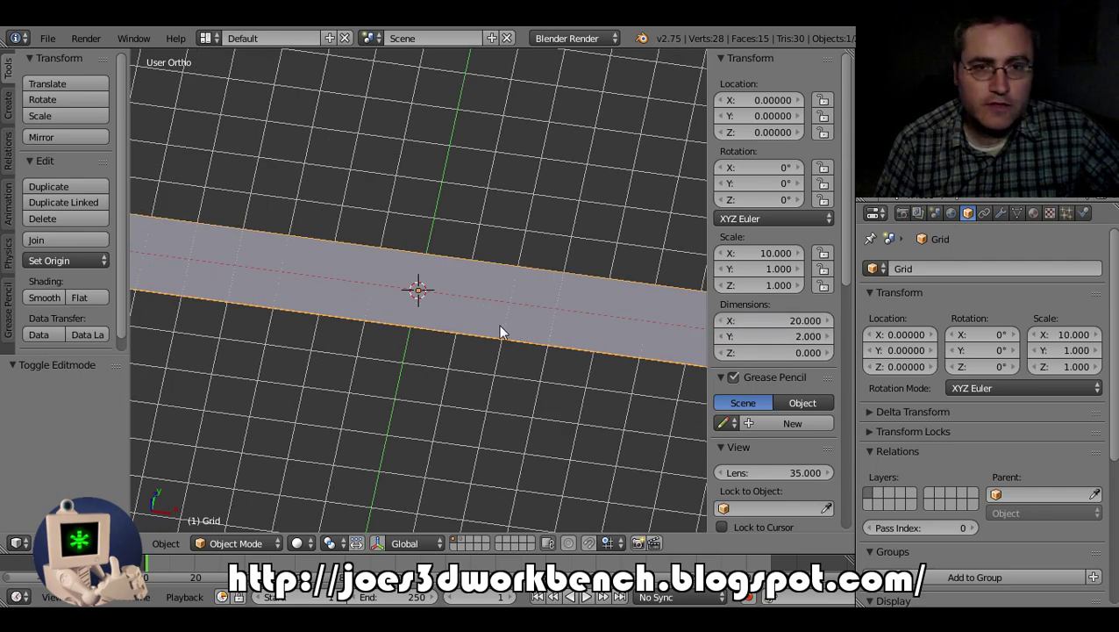
key("Tab")
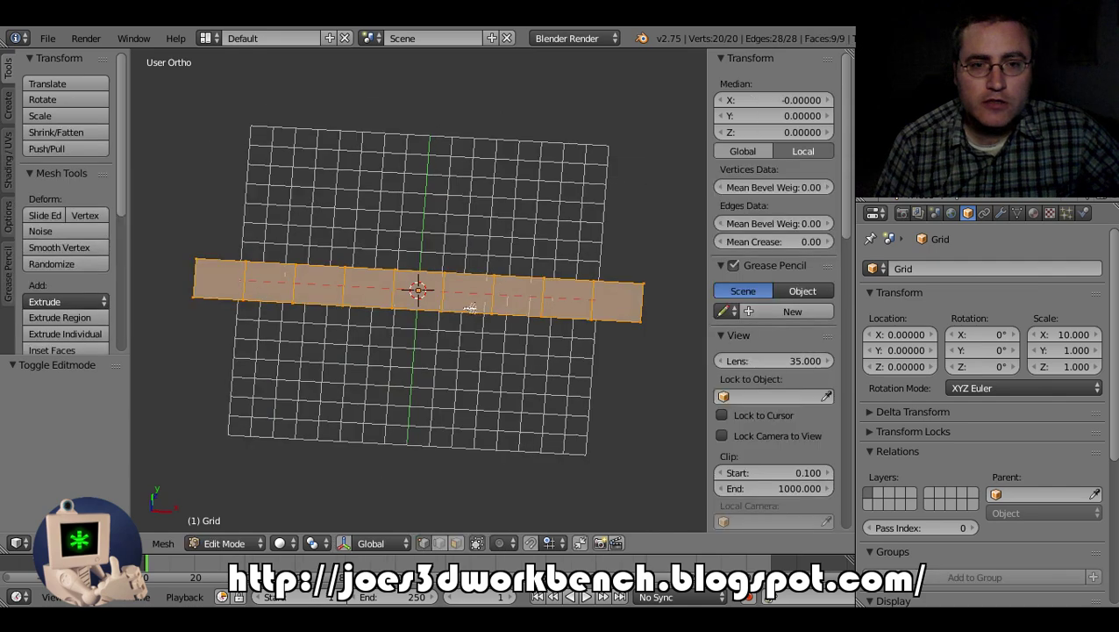
scroll(464, 303, "up", 3)
key("KP_7")
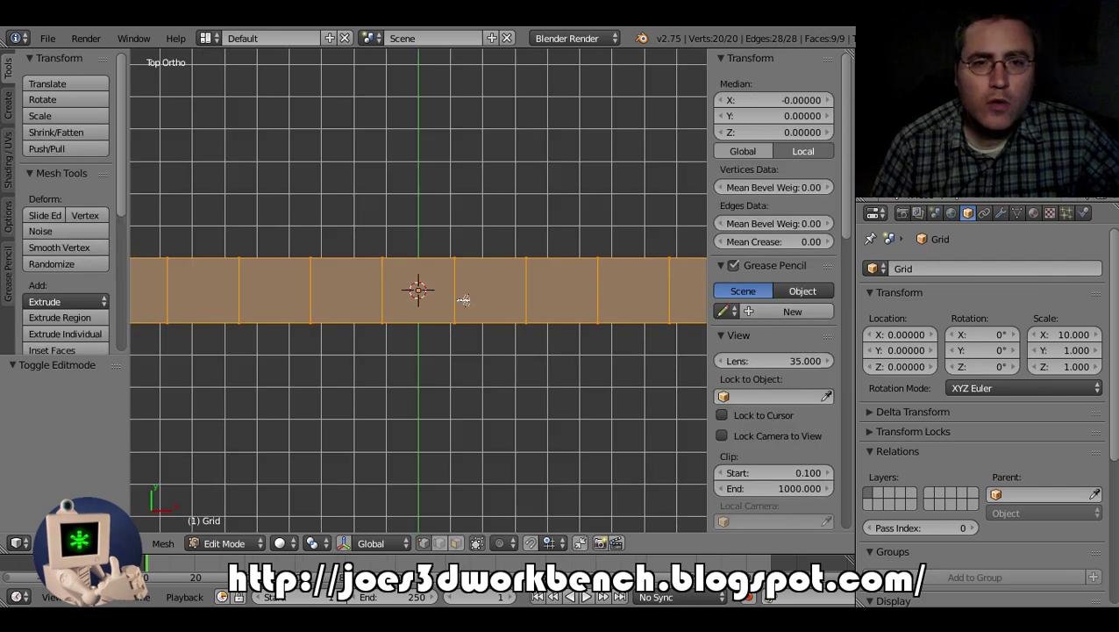
scroll(463, 301, "up", 3)
key("z")
scroll(463, 302, "down", 1)
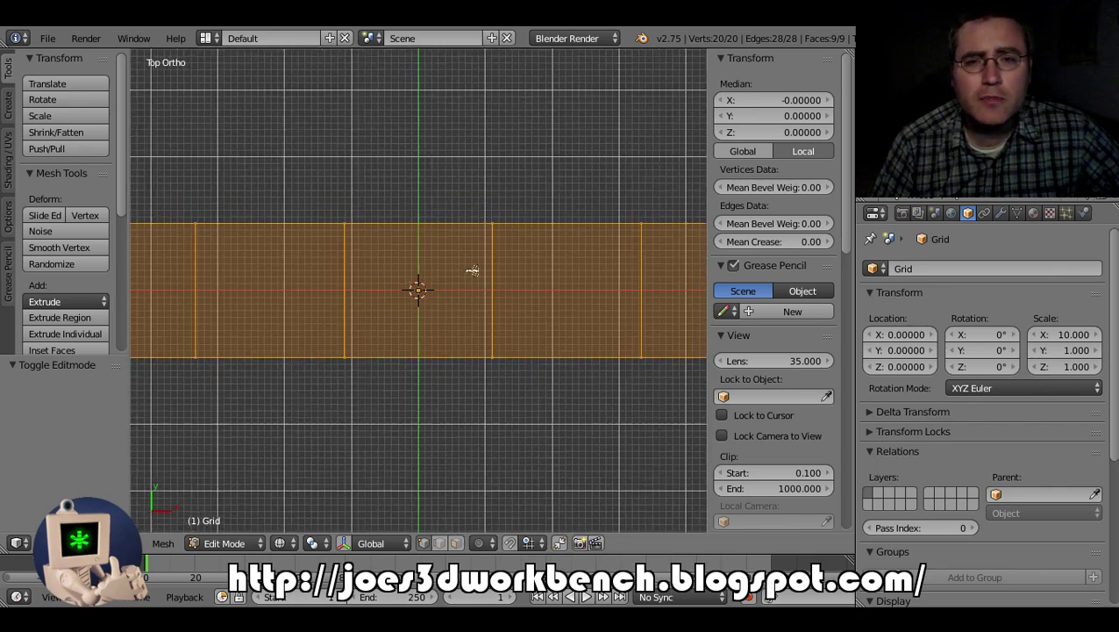
scroll(472, 270, "down", 5)
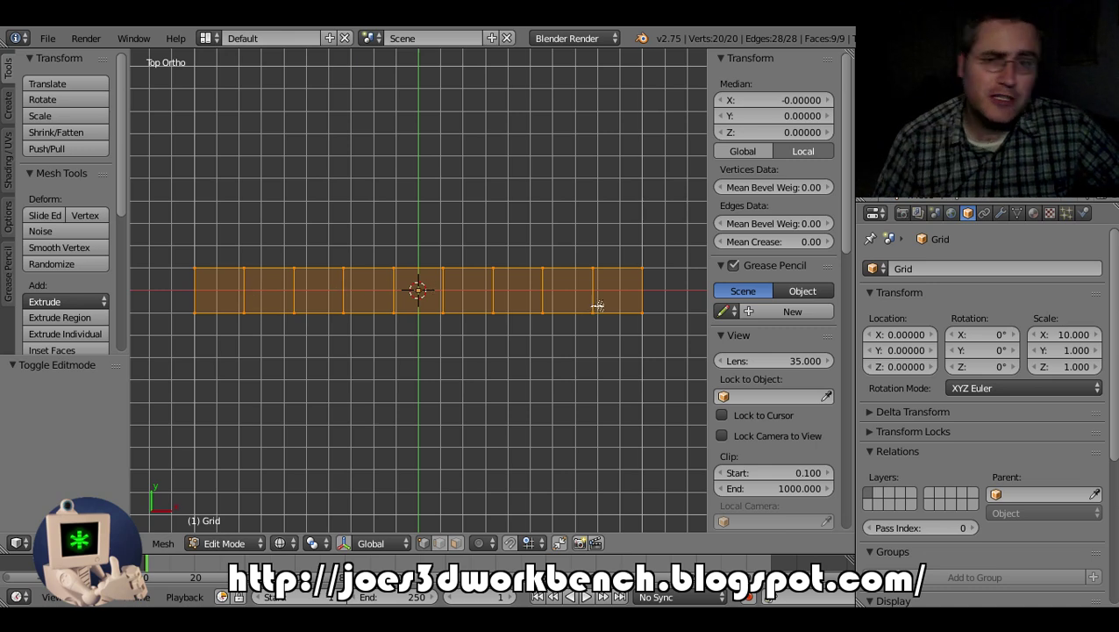
Change the X dimension to 18 so the nine cells become square
key("Tab")
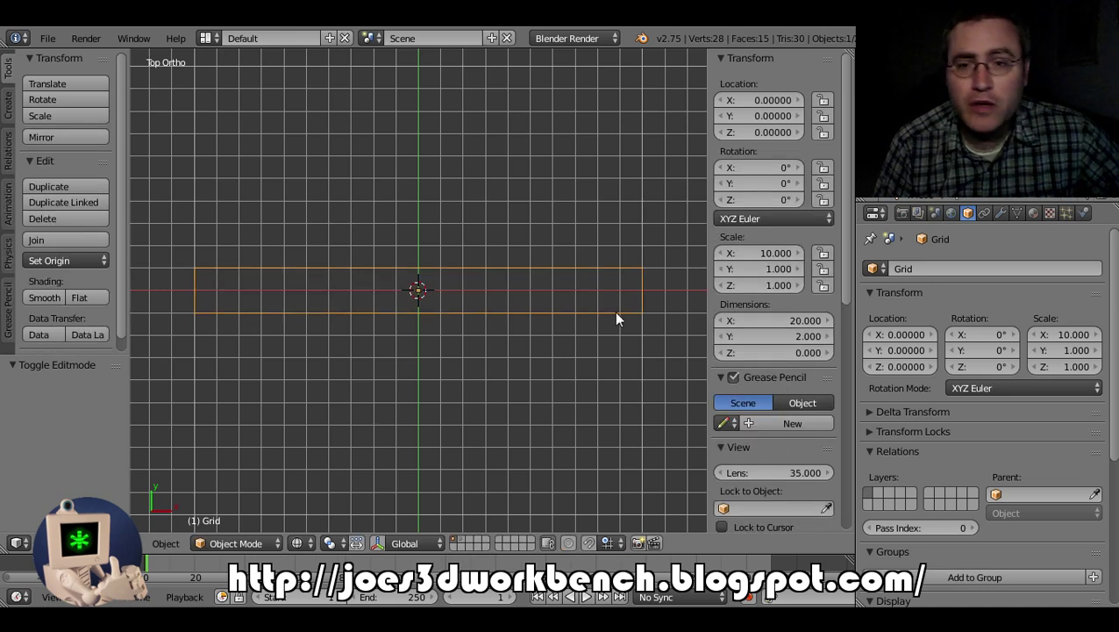
left_click(796, 321)
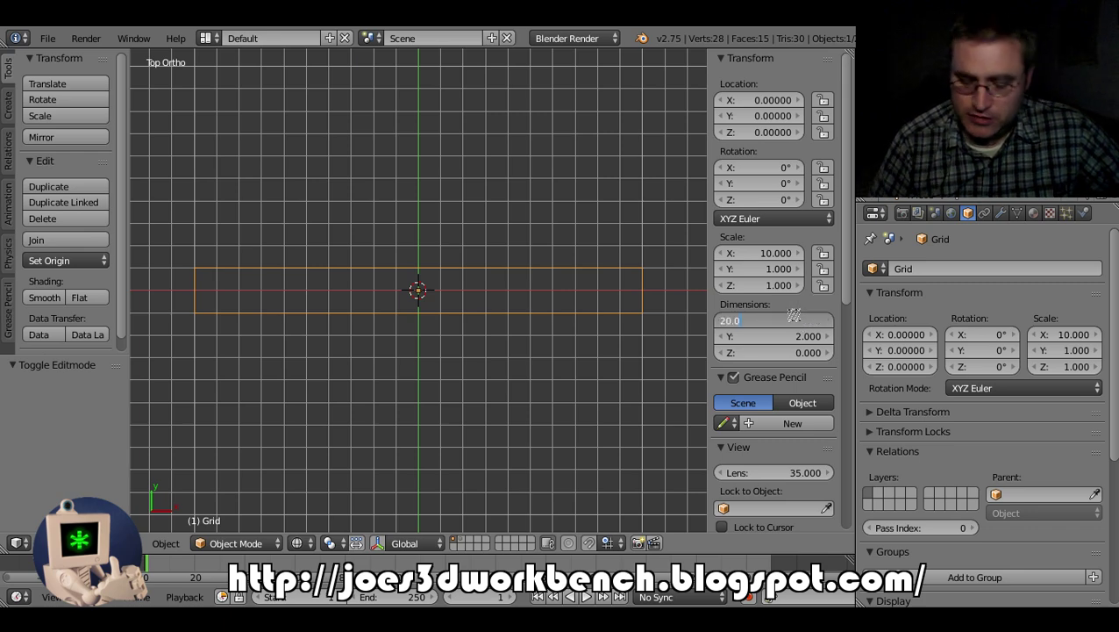
type("20.018")
key("Return")
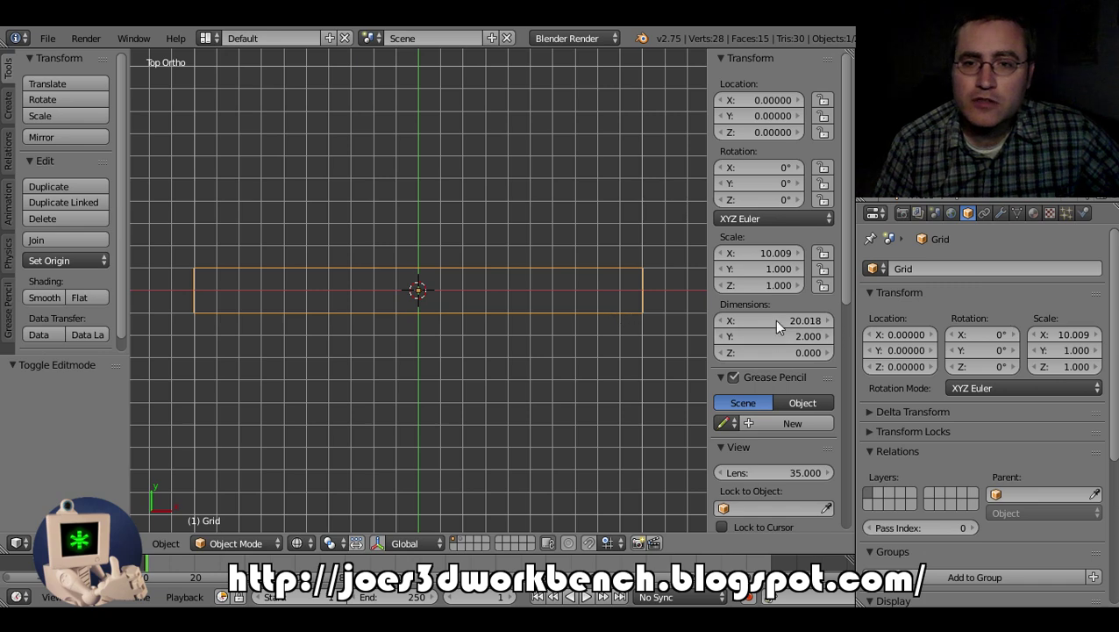
left_click(796, 321)
type("18")
key("Return")
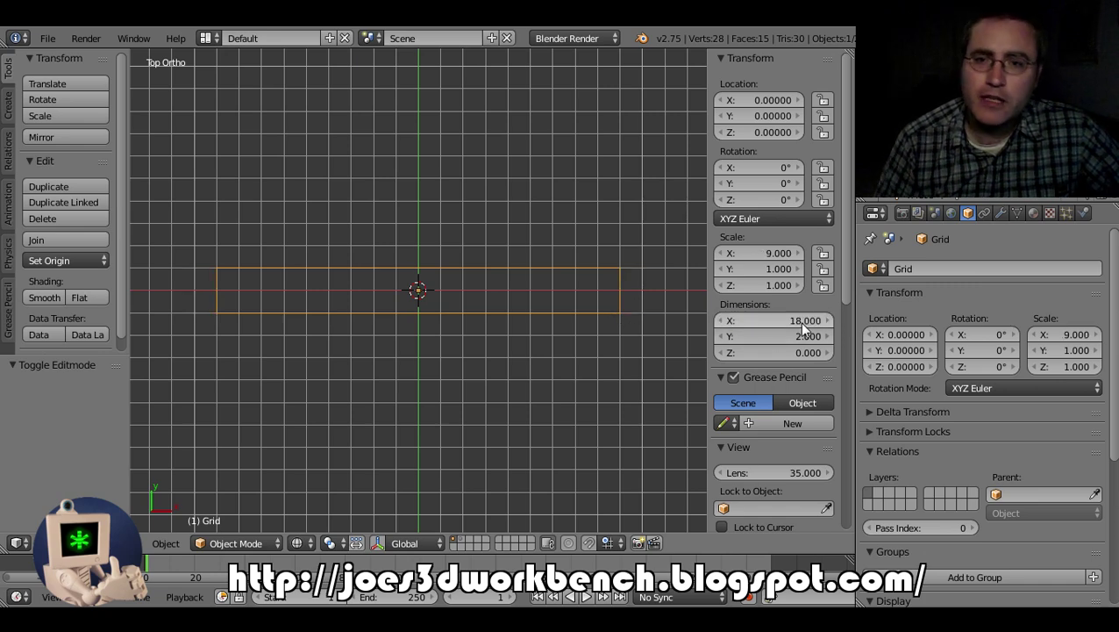
Re-enter Edit Mode with all faces selected and check the square cells in wireframe
scroll(535, 288, "up", 1)
key("z")
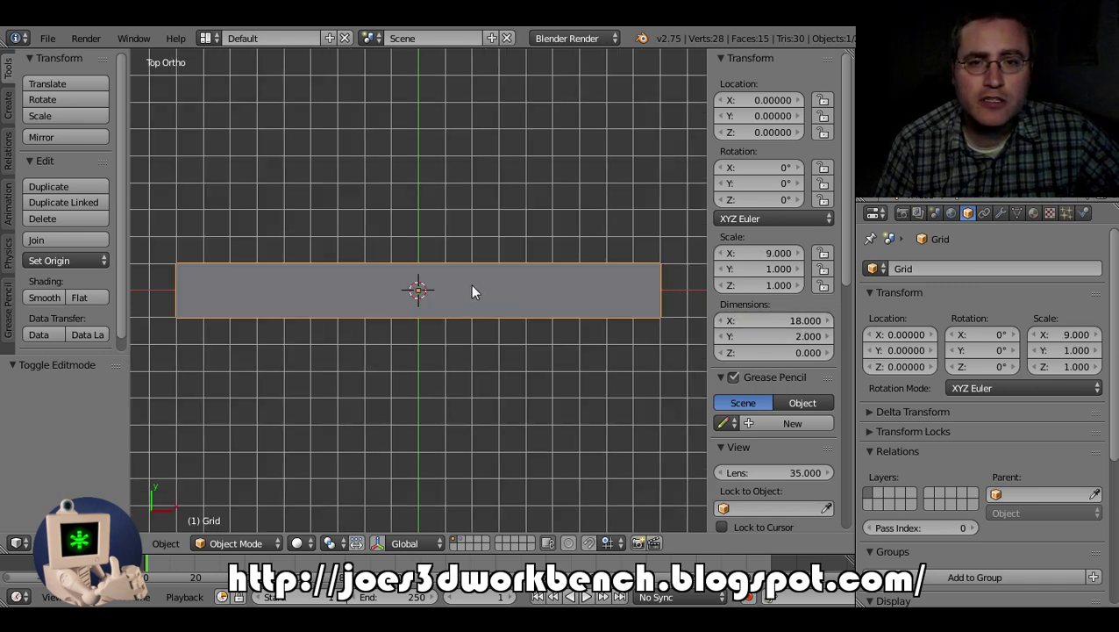
key("Tab")
scroll(469, 286, "up", 3)
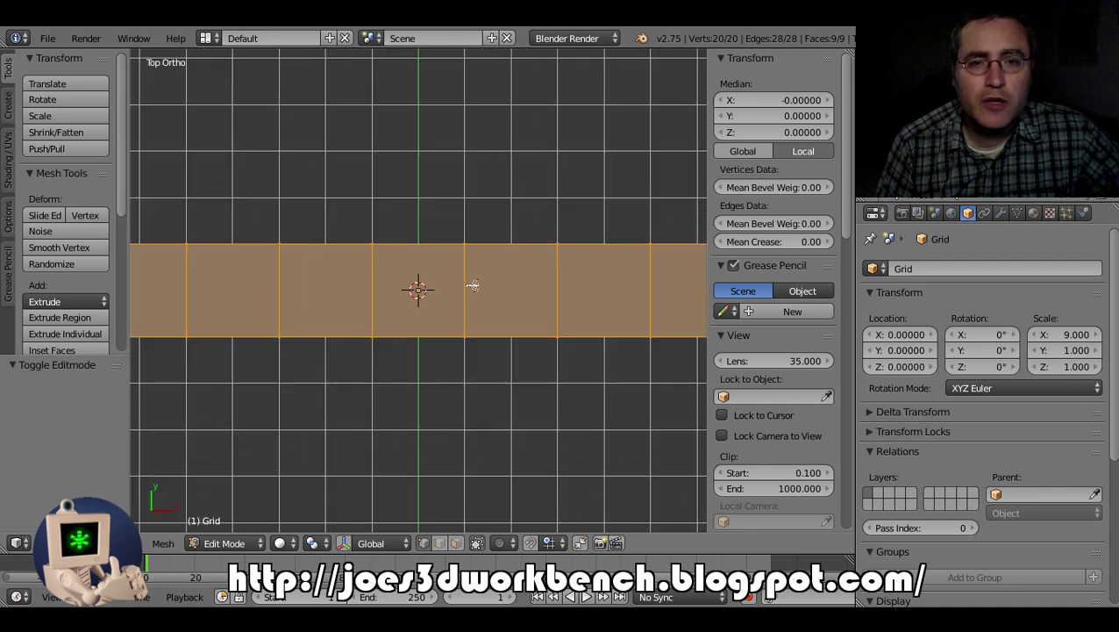
key("z")
key("z")
scroll(390, 290, "down", 4)
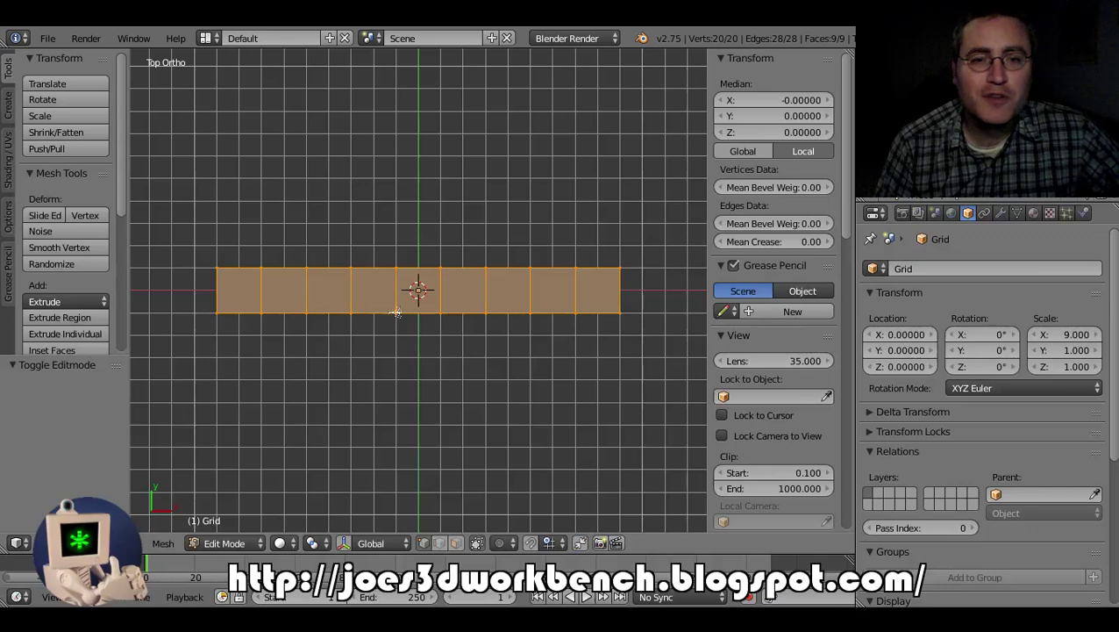
scroll(403, 339, "down", 1)
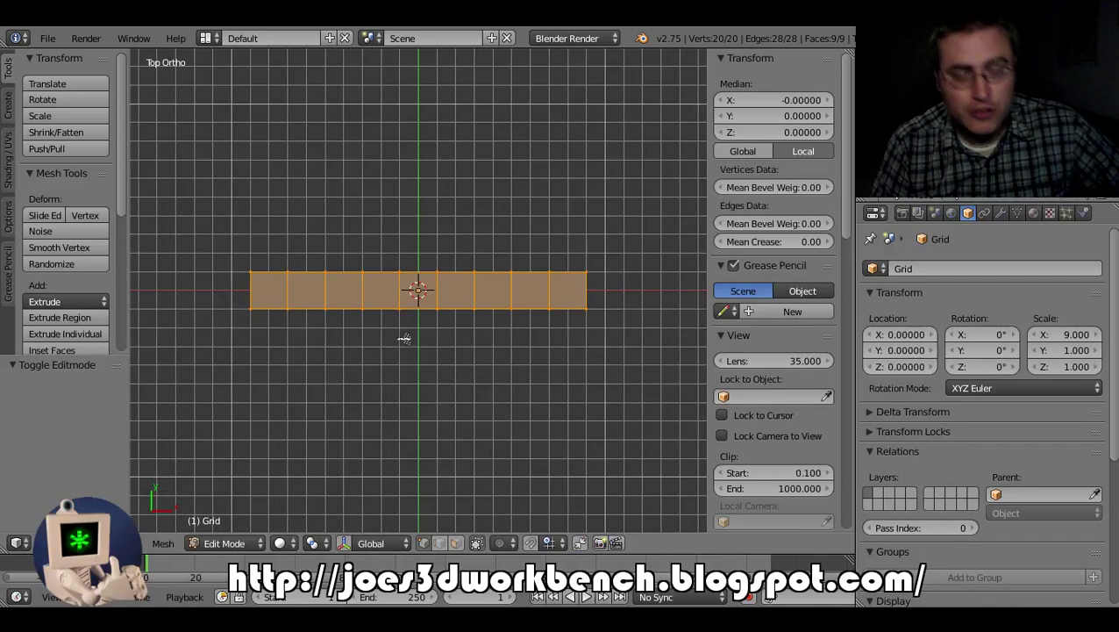
Triangulate the nine square cells into 18 triangles with the Beauty method
key("ctrl+t")
scroll(419, 313, "up", 5)
scroll(419, 313, "down", 2)
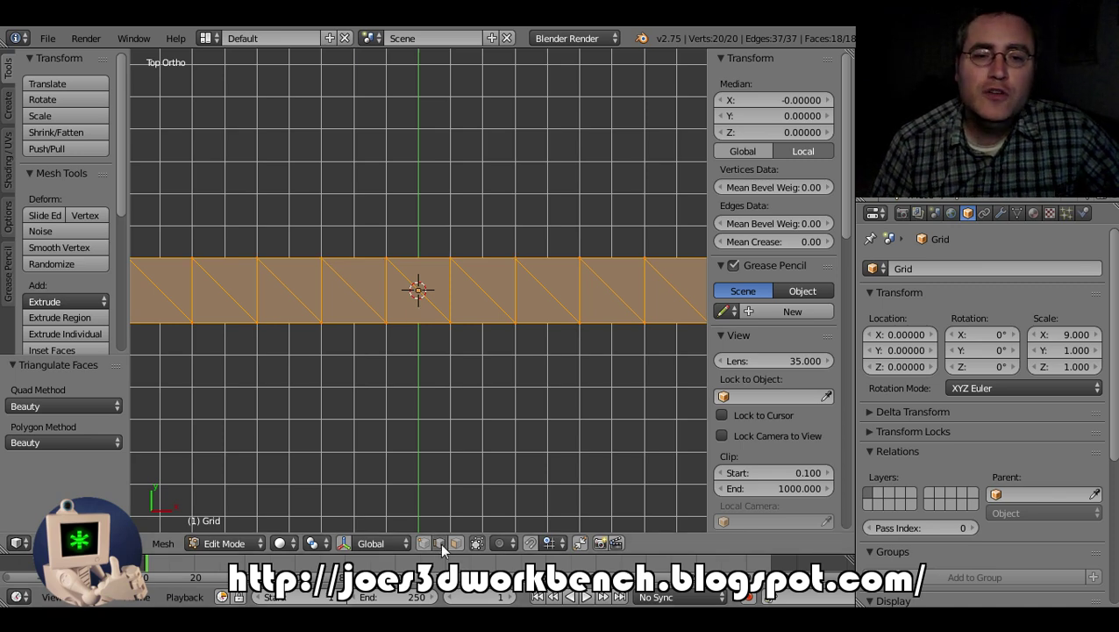
scroll(292, 354, "down", 1)
Clear the selection and add each vertical crosswise edge of the strip, left to right
key("a")
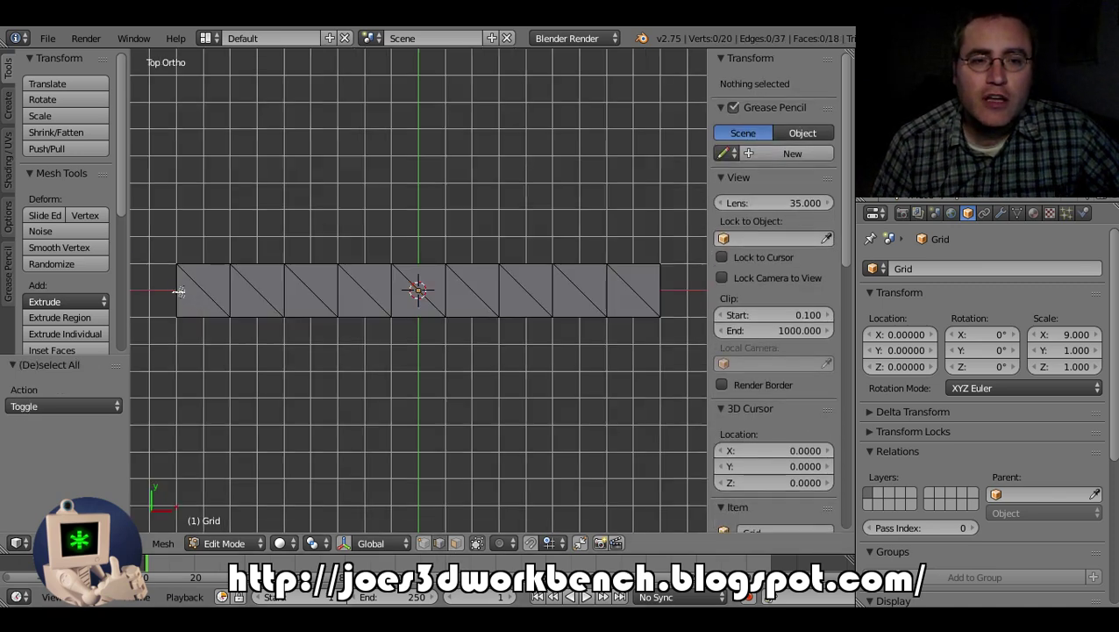
right_click(179, 292)
right_click(230, 289, "shift")
right_click(283, 291, "shift")
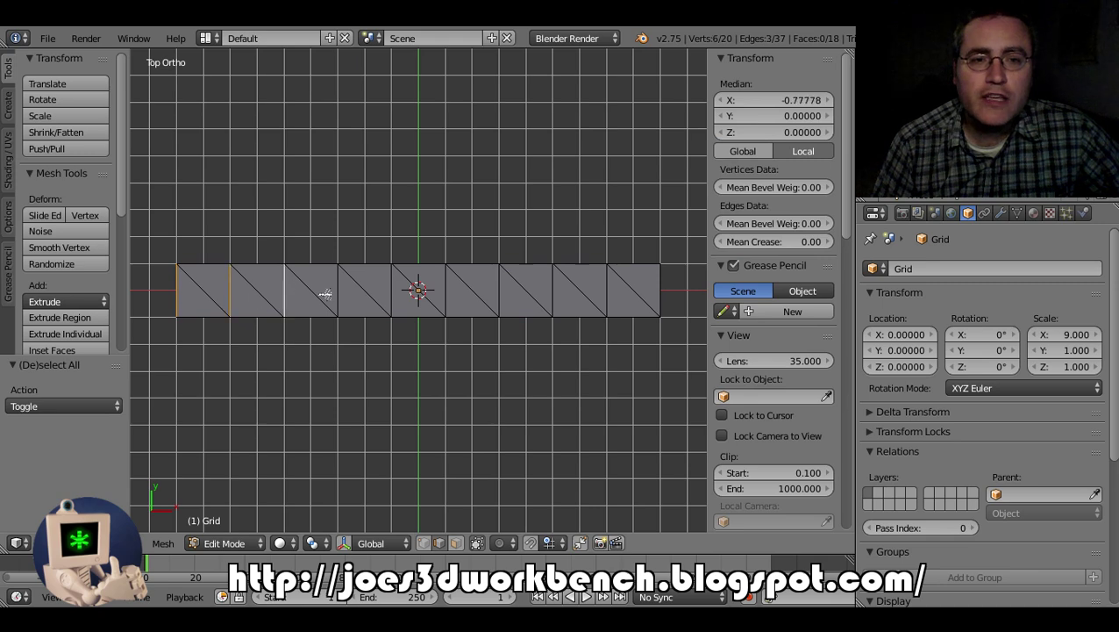
right_click(339, 290, "shift")
right_click(393, 290, "shift")
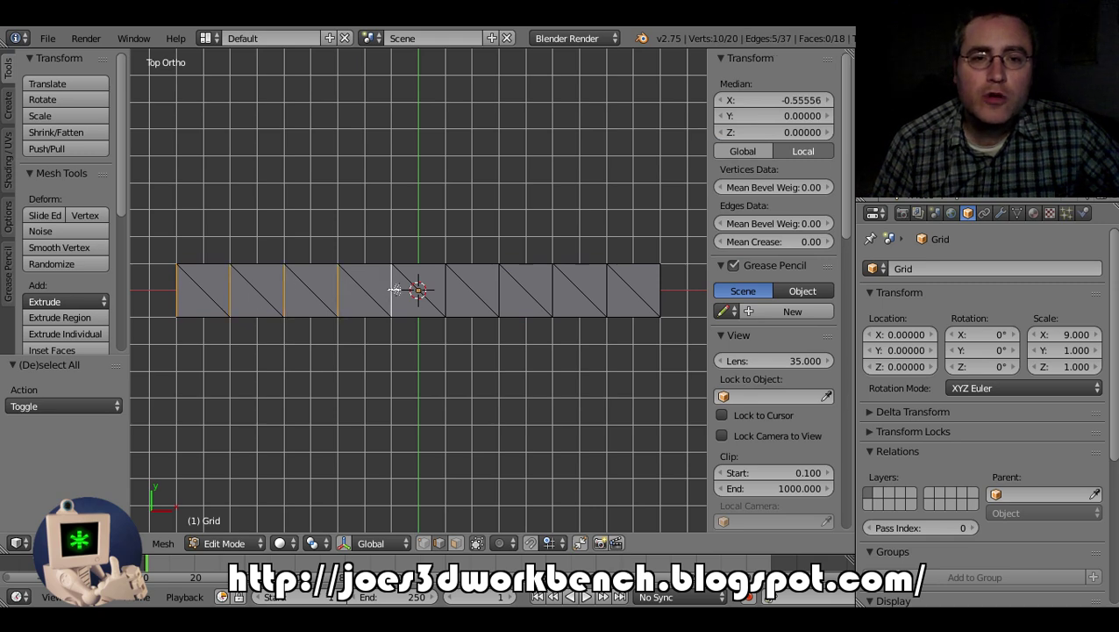
right_click(446, 290, "shift")
right_click(498, 289, "shift")
right_click(555, 290, "shift")
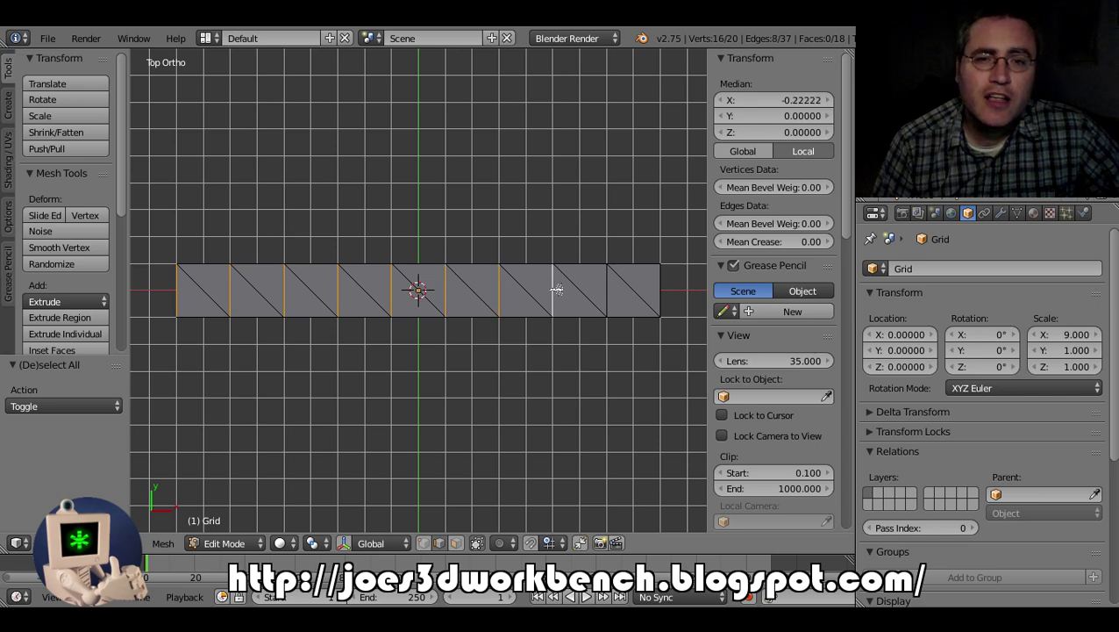
right_click(607, 296, "shift")
right_click(658, 290, "shift")
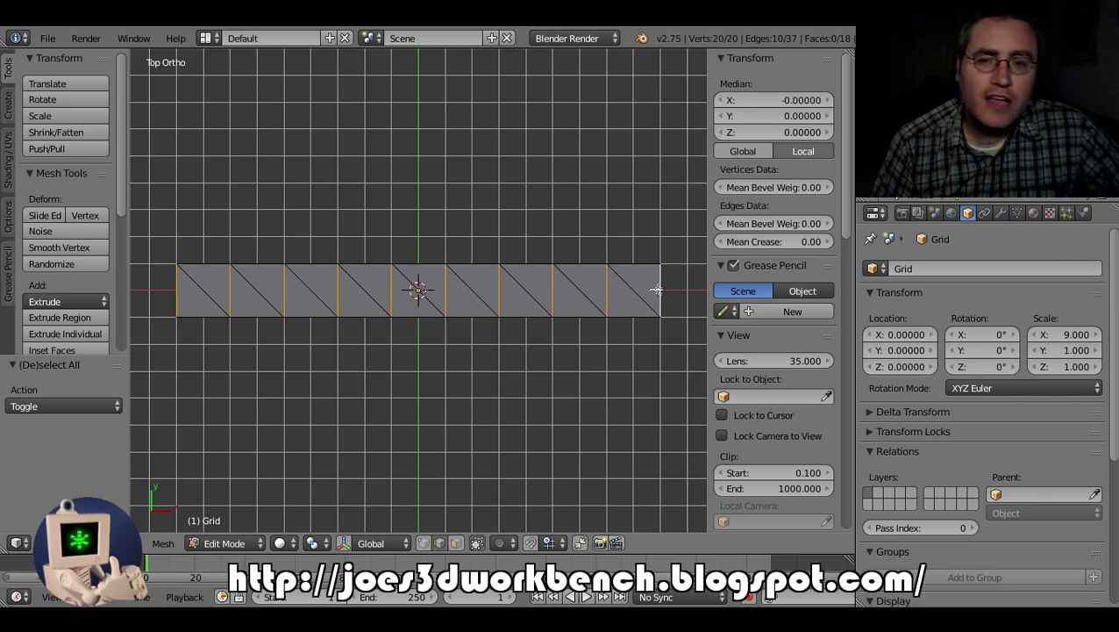
middle_click_drag(498, 295, 375, 258)
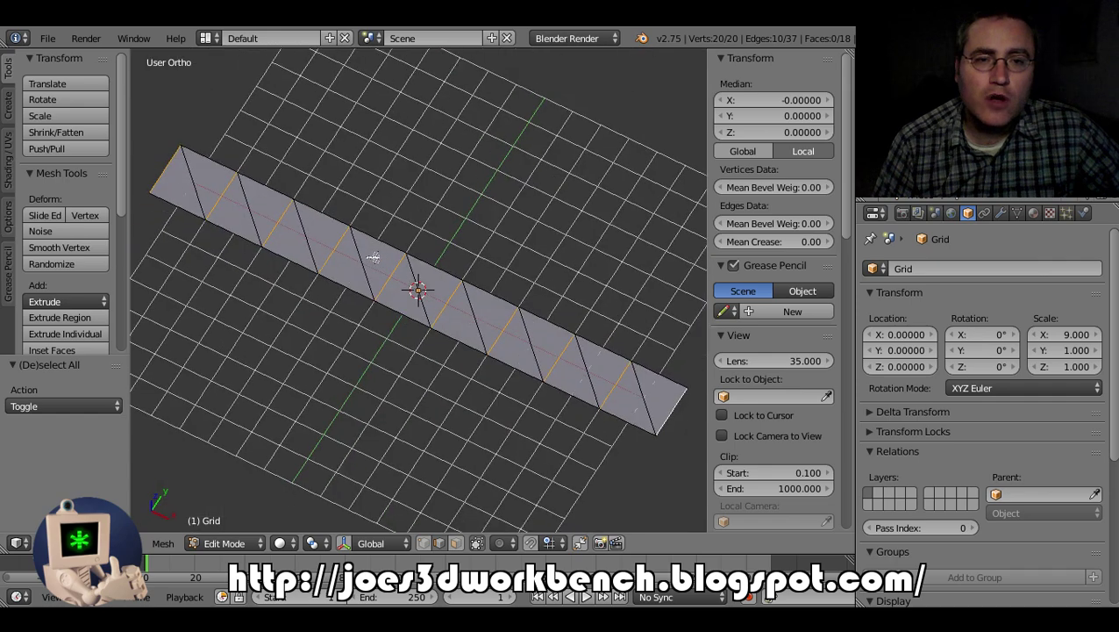
Set the pivot to Individual Origins and rotate the selected edges 30° in top view
key("KP_7")
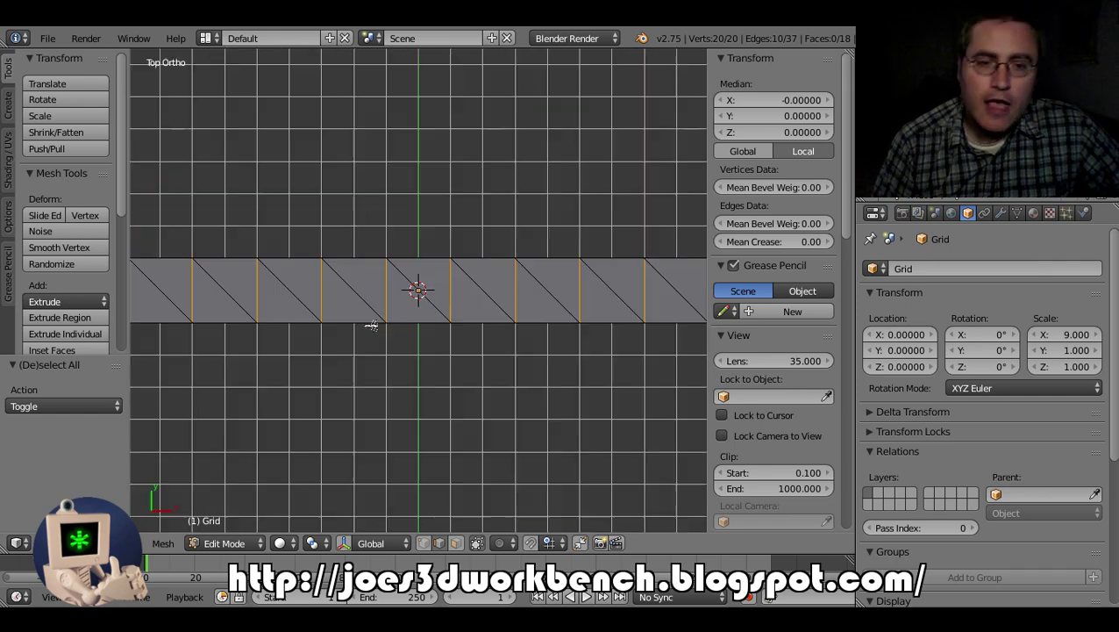
left_click(312, 543)
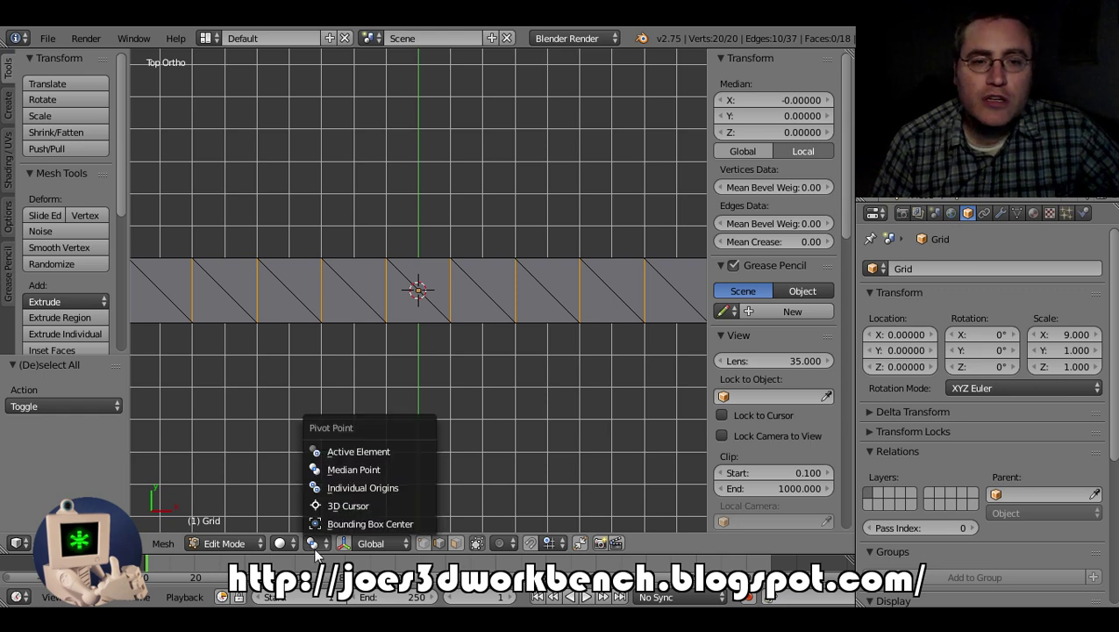
left_click(347, 496)
key("s")
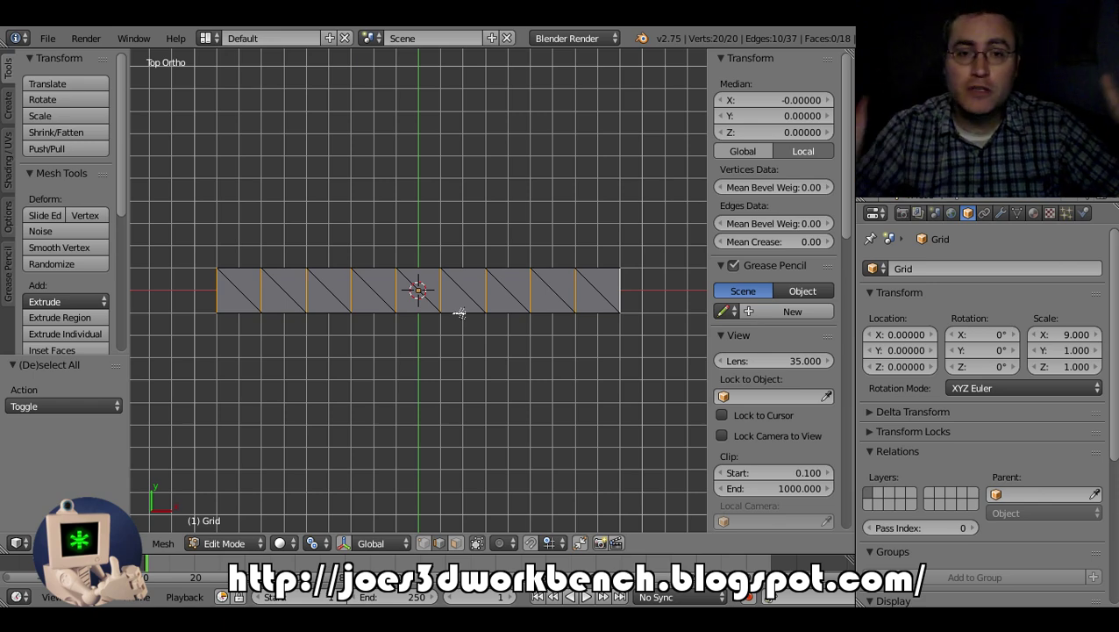
key("r")
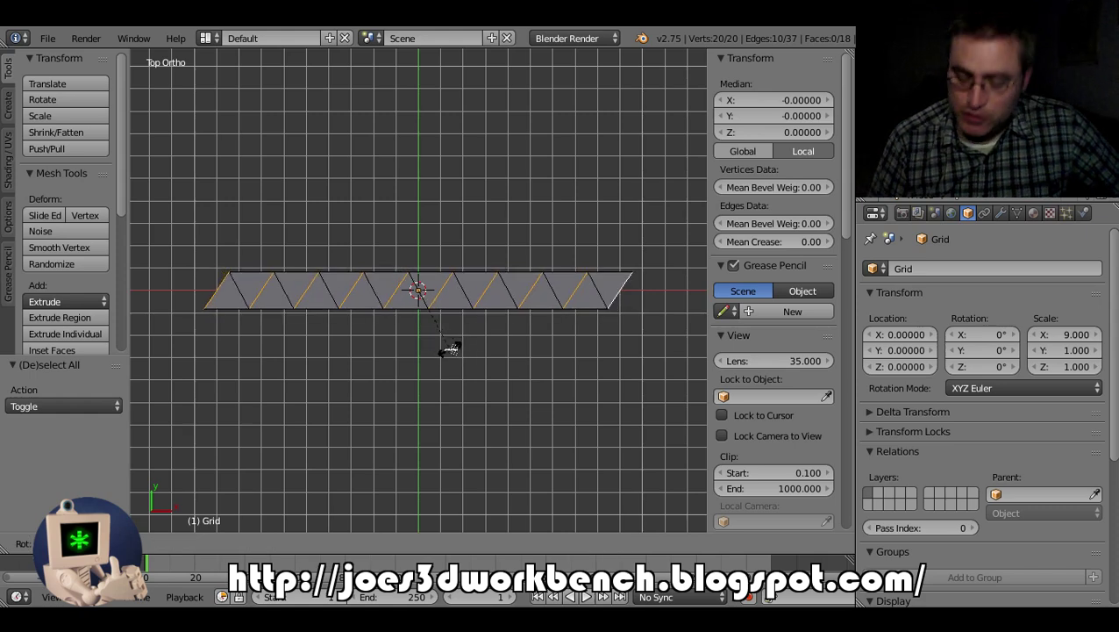
left_click(449, 349)
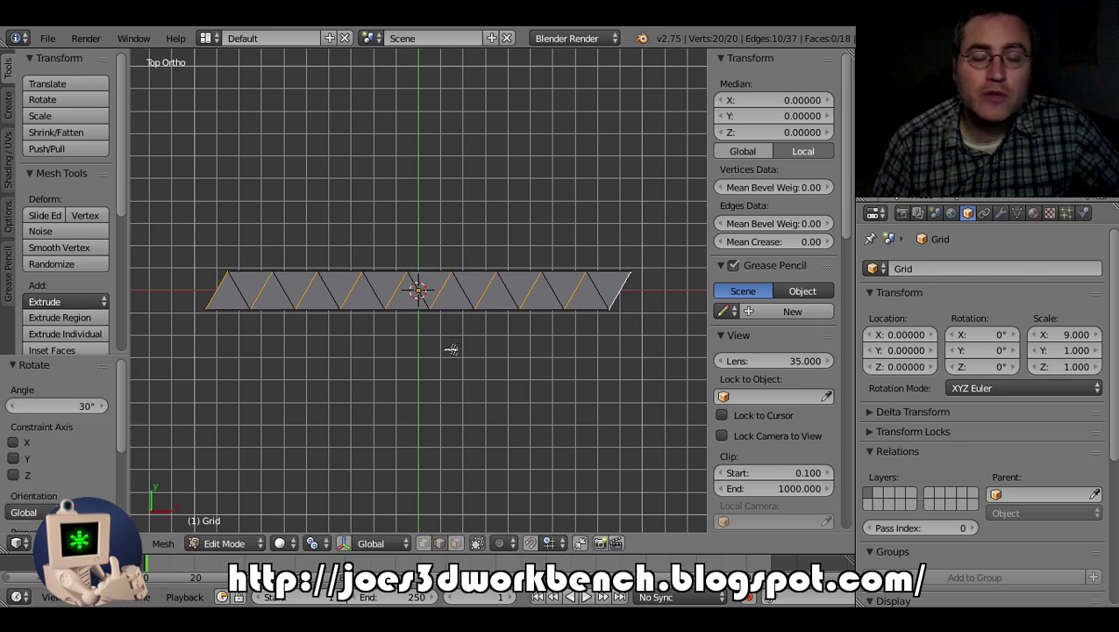
Select the whole zigzag strip in wireframe and return to the top view
key("Tab")
scroll(448, 347, "up", 2)
key("Tab")
key("z")
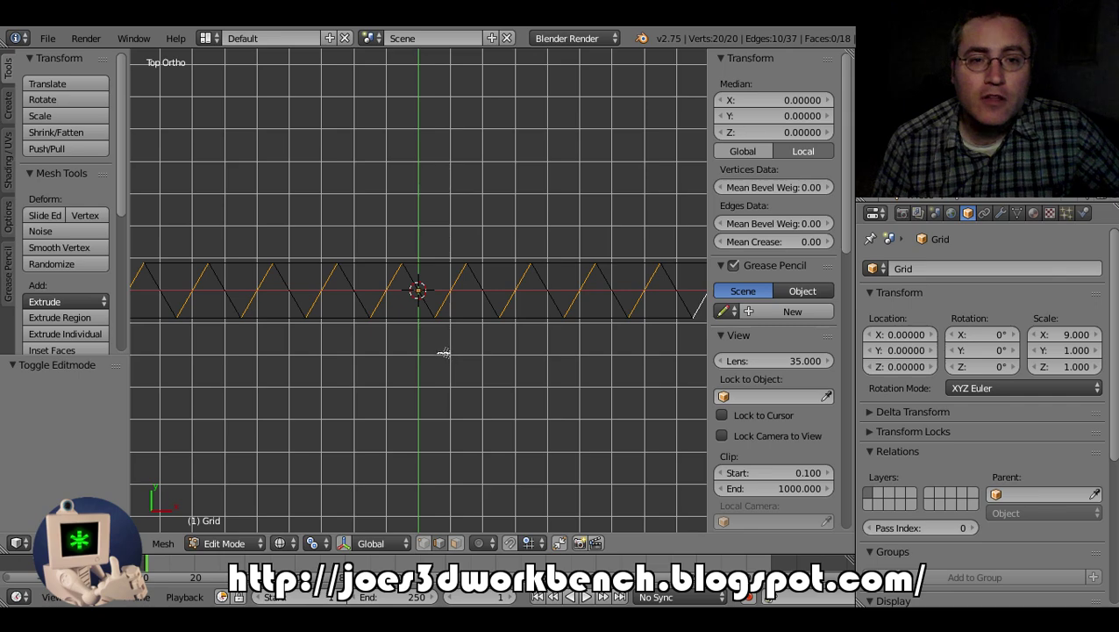
middle_click_drag(442, 352, 412, 292)
key("a")
key("a")
key("KP_7")
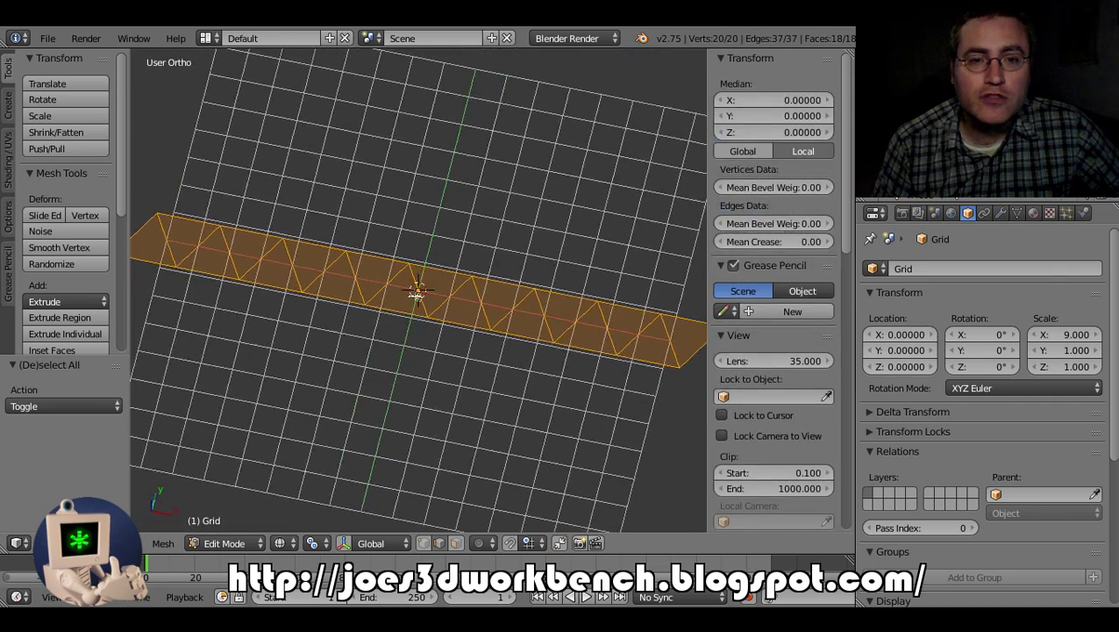
key("r")
right_click(455, 328)
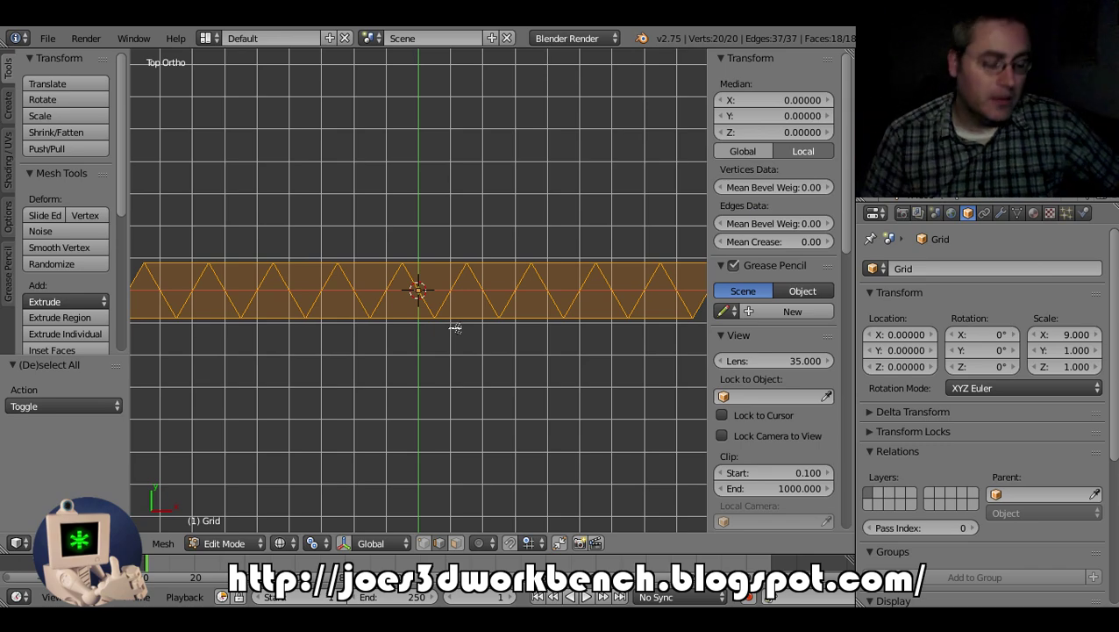
Add an Array modifier with Count 2, giving two strips end to end at 38 × 1.732
key("Tab")
scroll(453, 327, "down", 3)
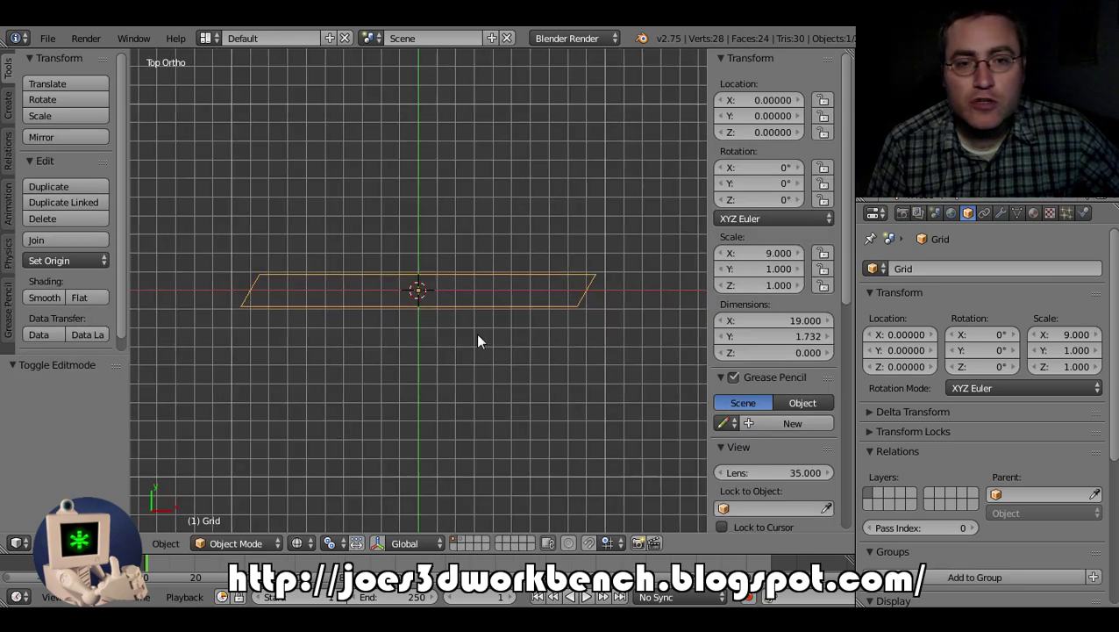
left_click(1001, 214)
left_click(966, 266)
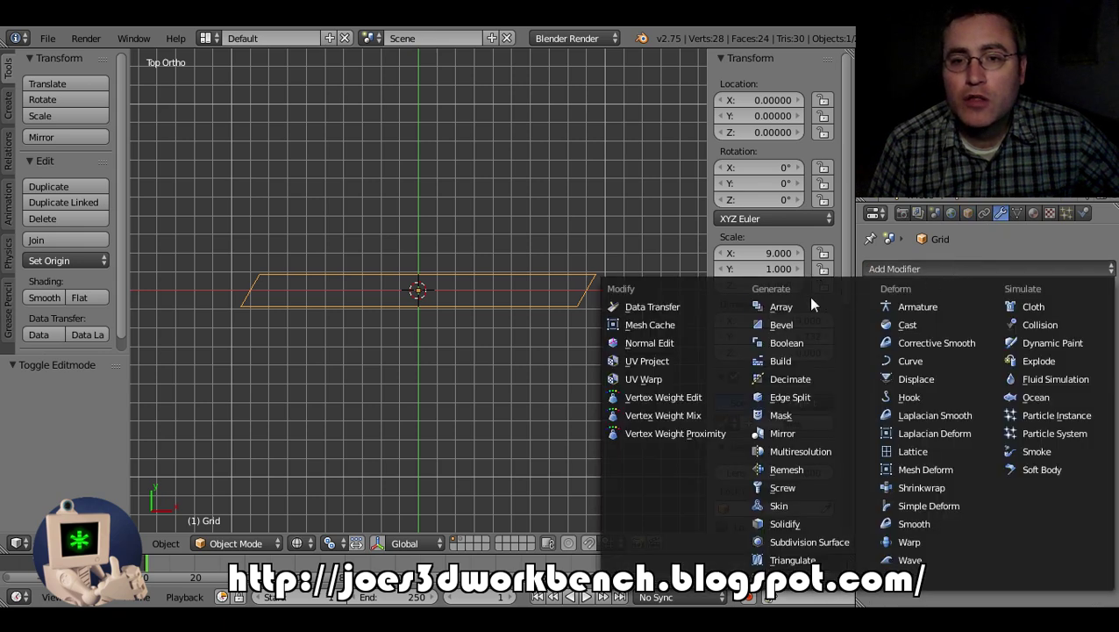
left_click(789, 306)
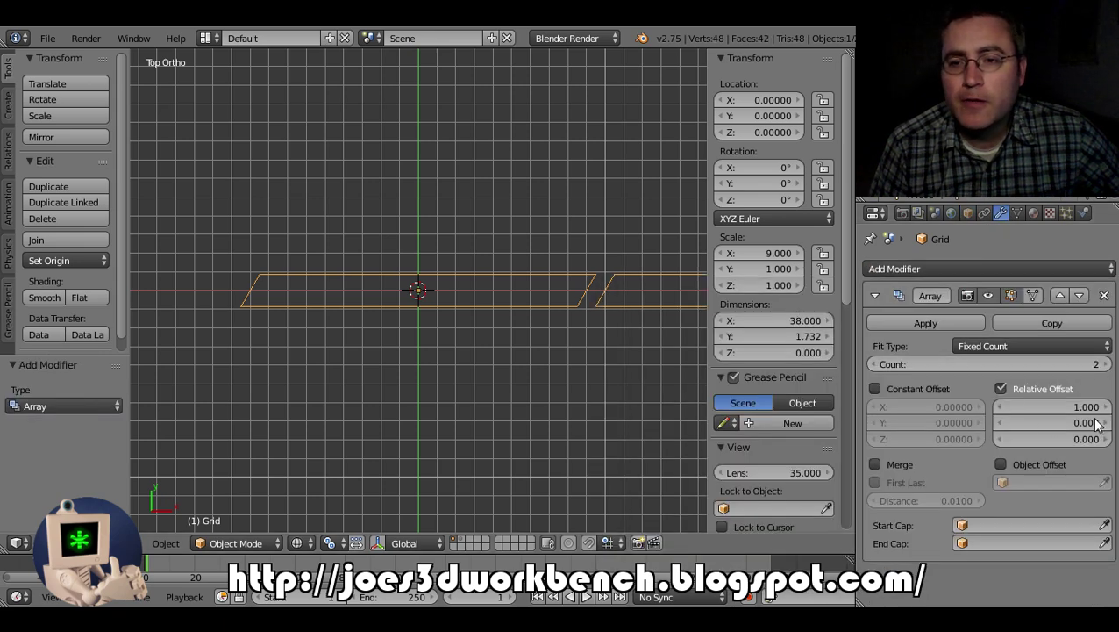
scroll(527, 295, "down", 4)
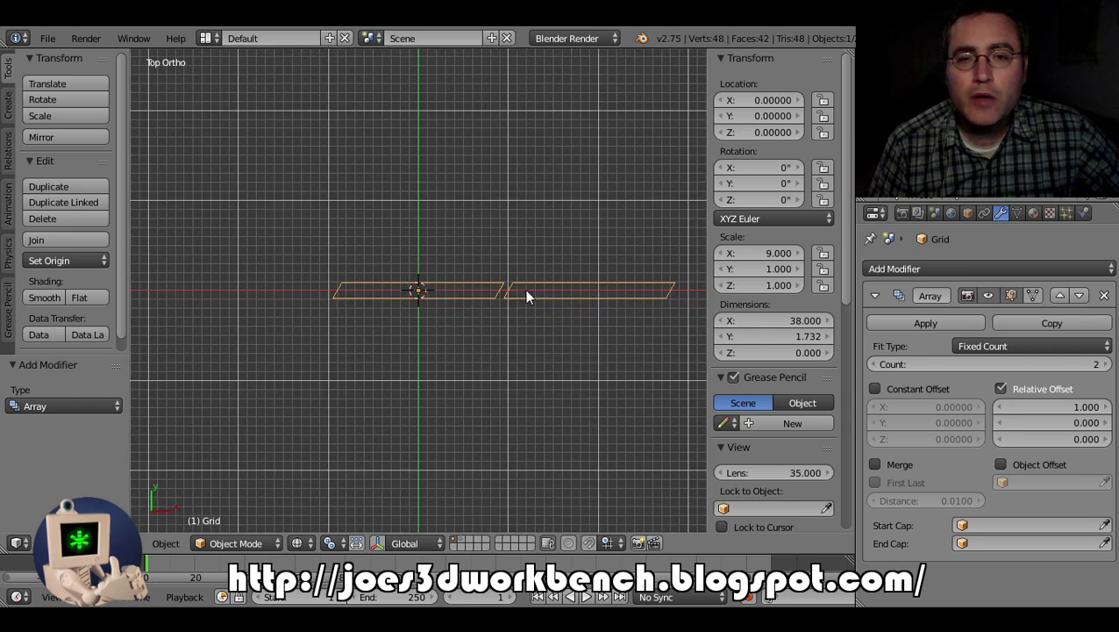
middle_click_drag(526, 296, 462, 292, "shift")
scroll(440, 285, "up", 4)
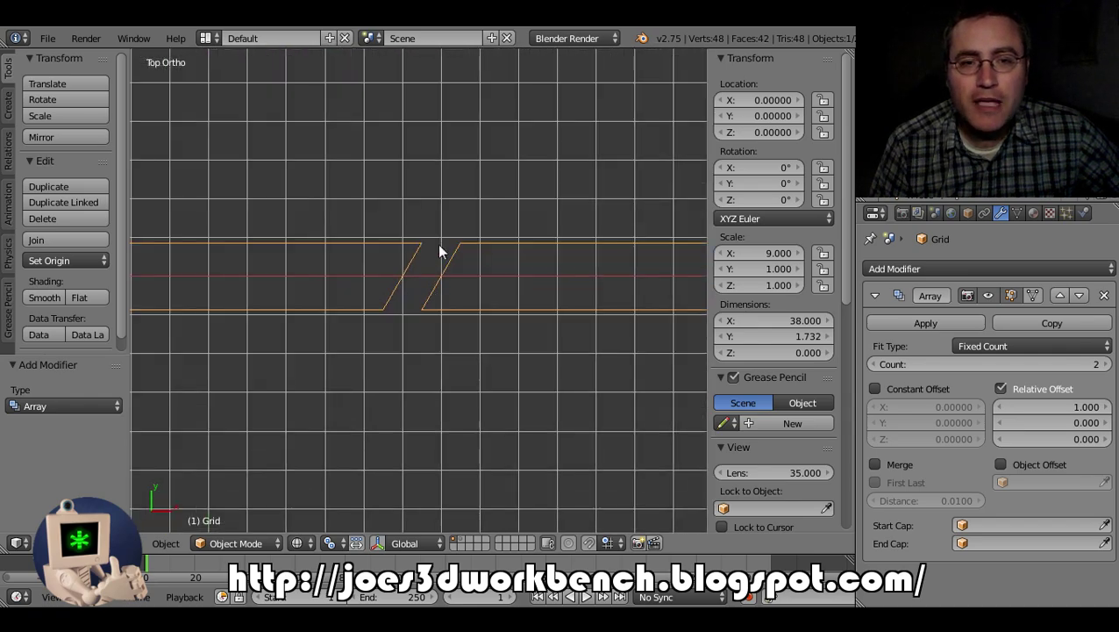
scroll(404, 280, "down", 3)
scroll(404, 280, "down", 1)
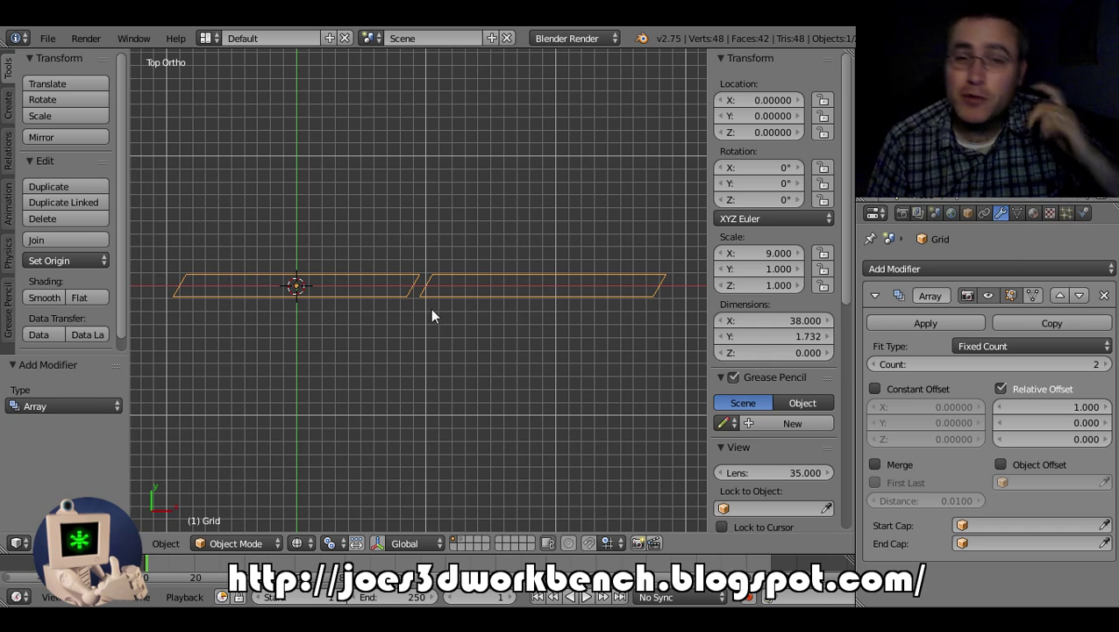
Set the array's relative offset to X 0, Y 1 and raise the count to 7
left_click(1086, 409)
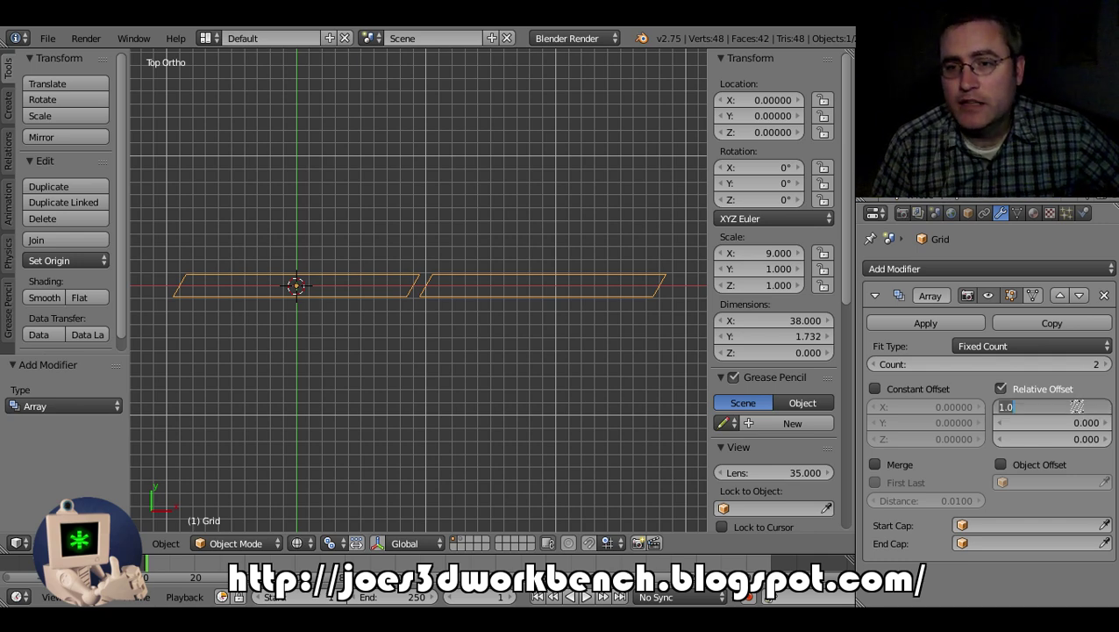
type("0")
key("Tab")
type("1")
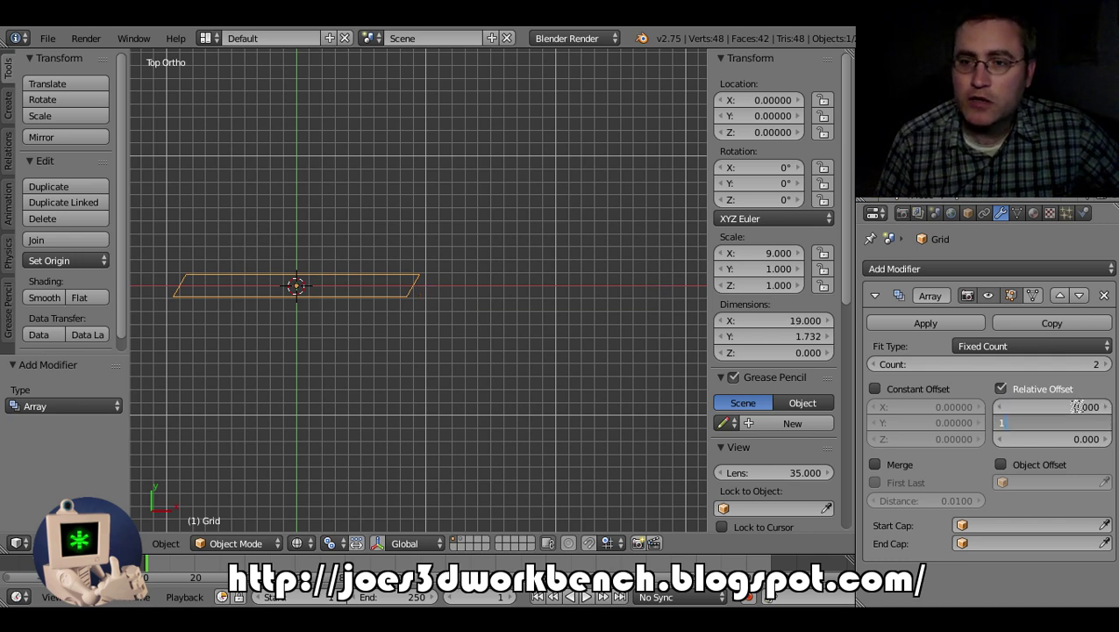
key("Return")
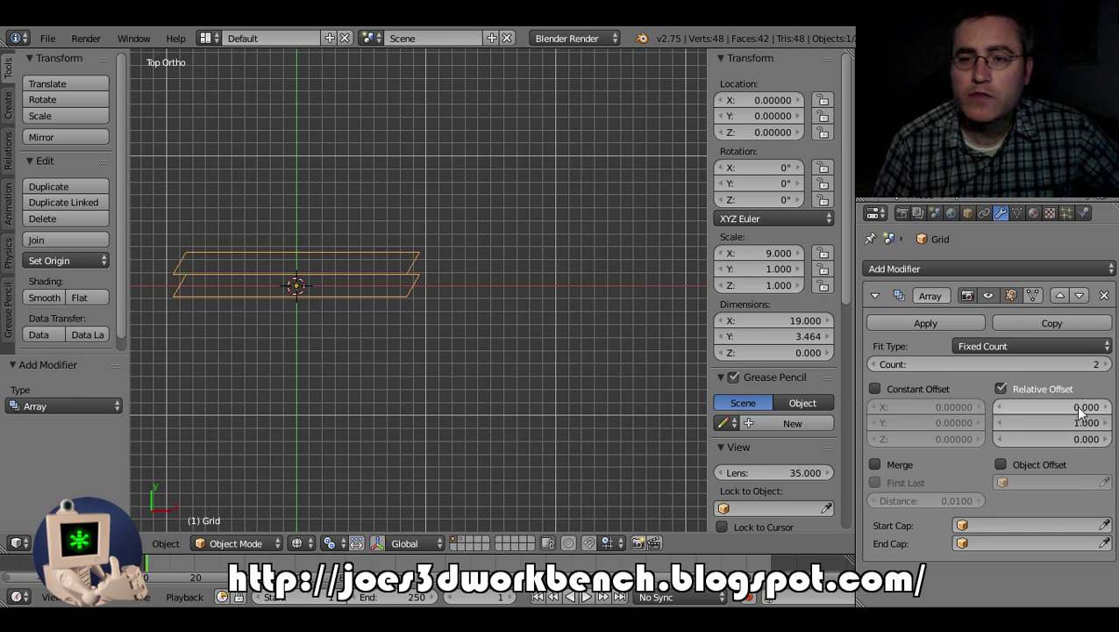
left_click(1108, 367)
left_click(1108, 367)
left_click(1108, 367)
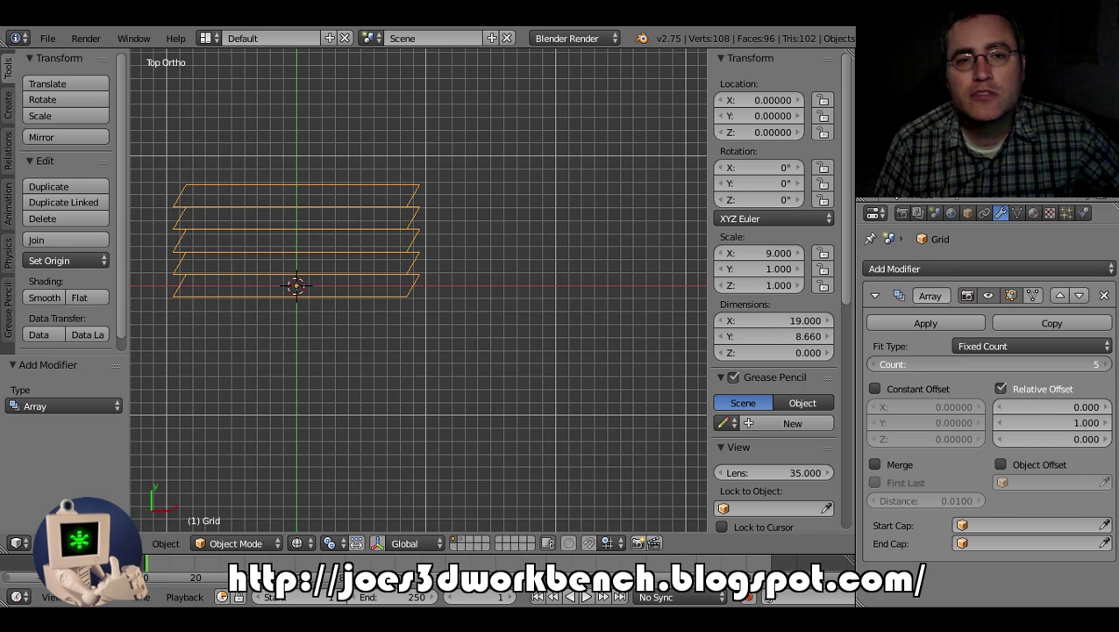
left_click(1108, 367)
left_click(1108, 367)
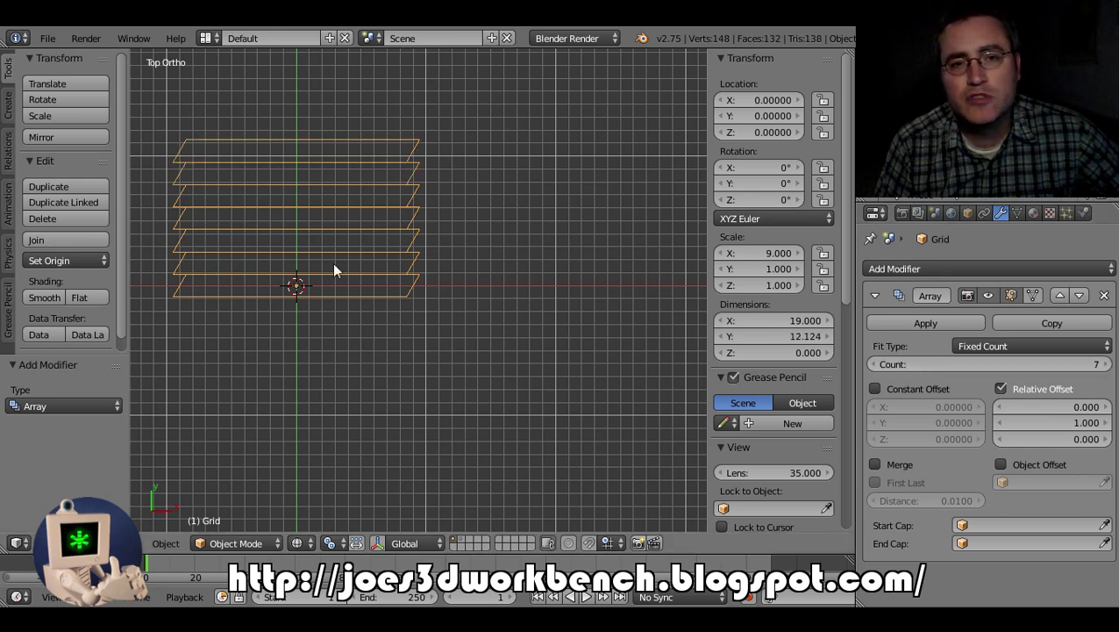
Apply the Array modifier so the seven stacked strips become one editable mesh
scroll(334, 261, "down", 1)
mouse_move(334, 262)
middle_mouse_down("shift")
mouse_move(334, 317)
mouse_move(392, 361)
mouse_move(377, 336)
middle_mouse_up("shift")
scroll(392, 361, "up", 4)
key("z")
key("Tab")
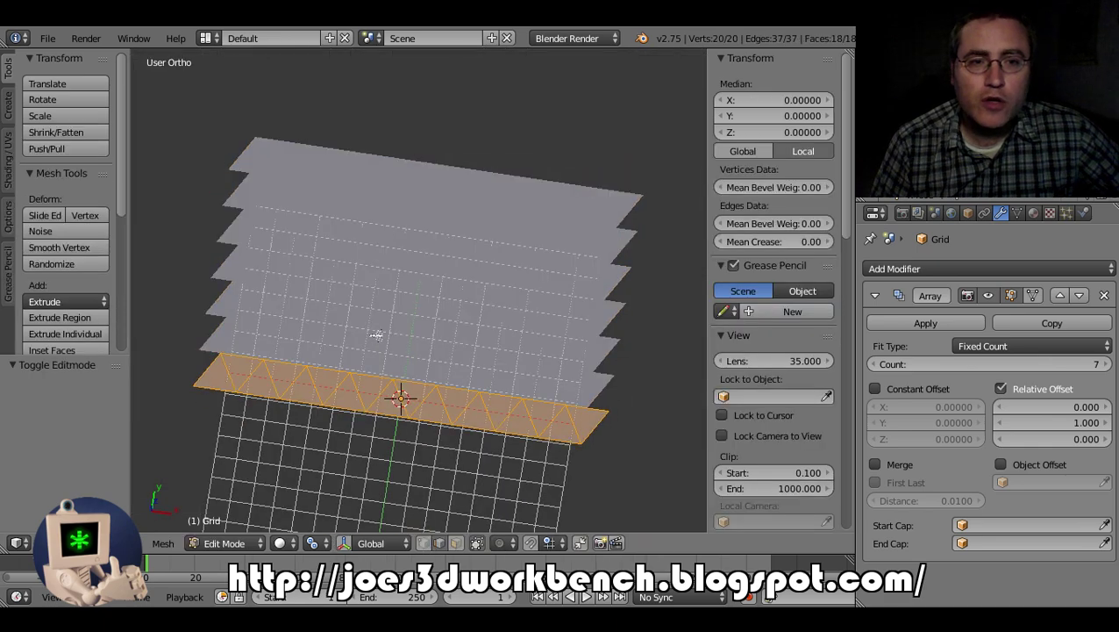
key("Tab")
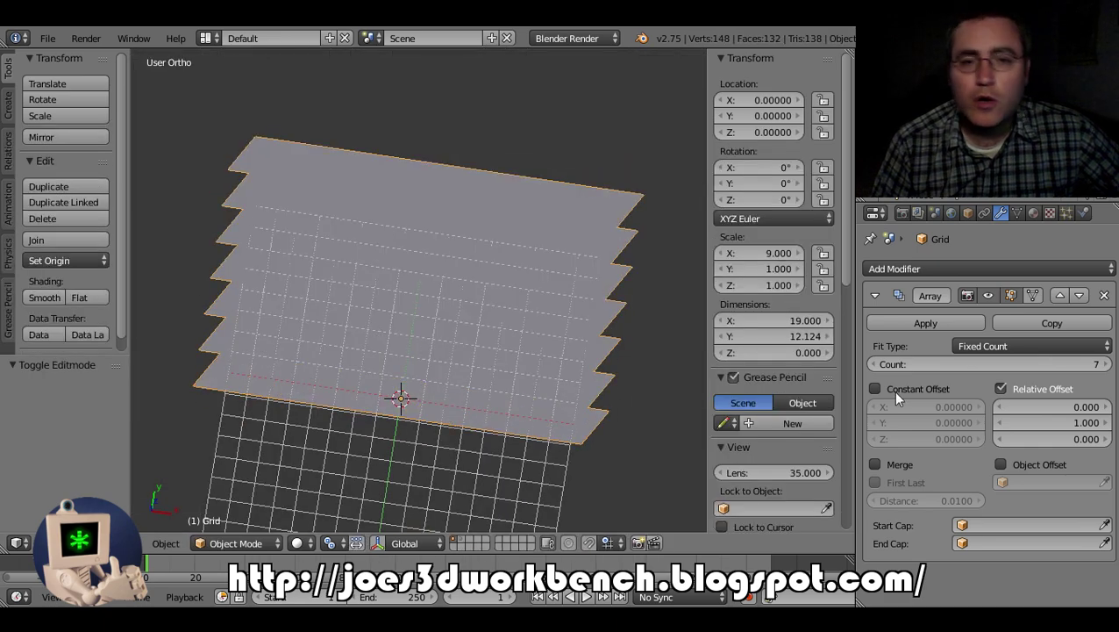
left_click(893, 324)
key("Tab")
Triangulate all faces of the stacked-strip mesh and view it from the top
middle_click_drag(359, 346, 352, 334)
key("ctrl+t")
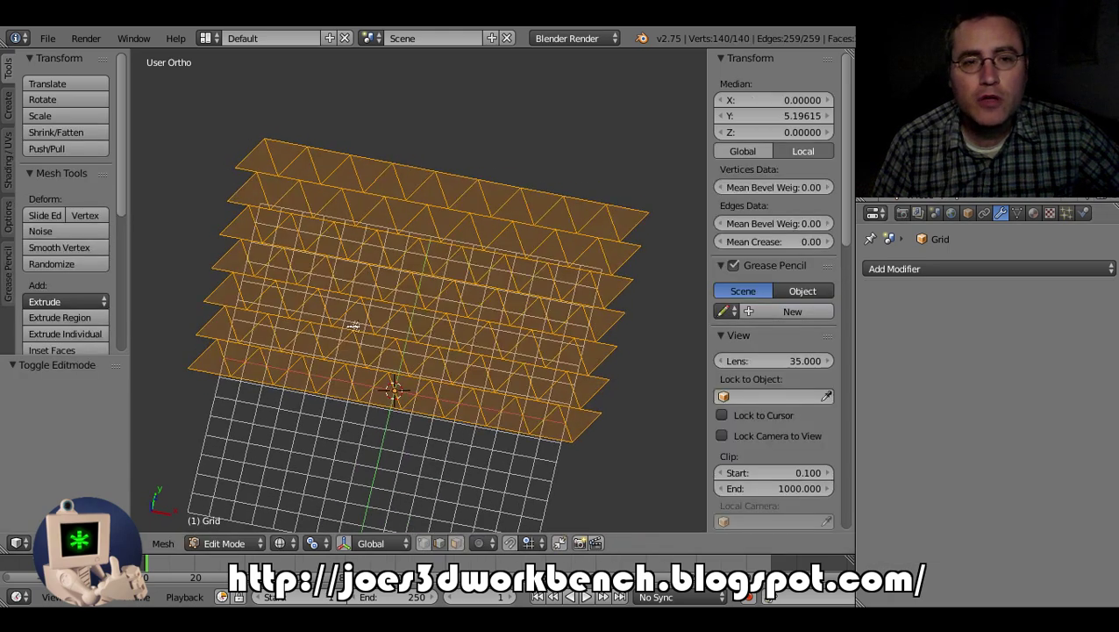
scroll(353, 327, "up", 3)
scroll(352, 327, "down", 3)
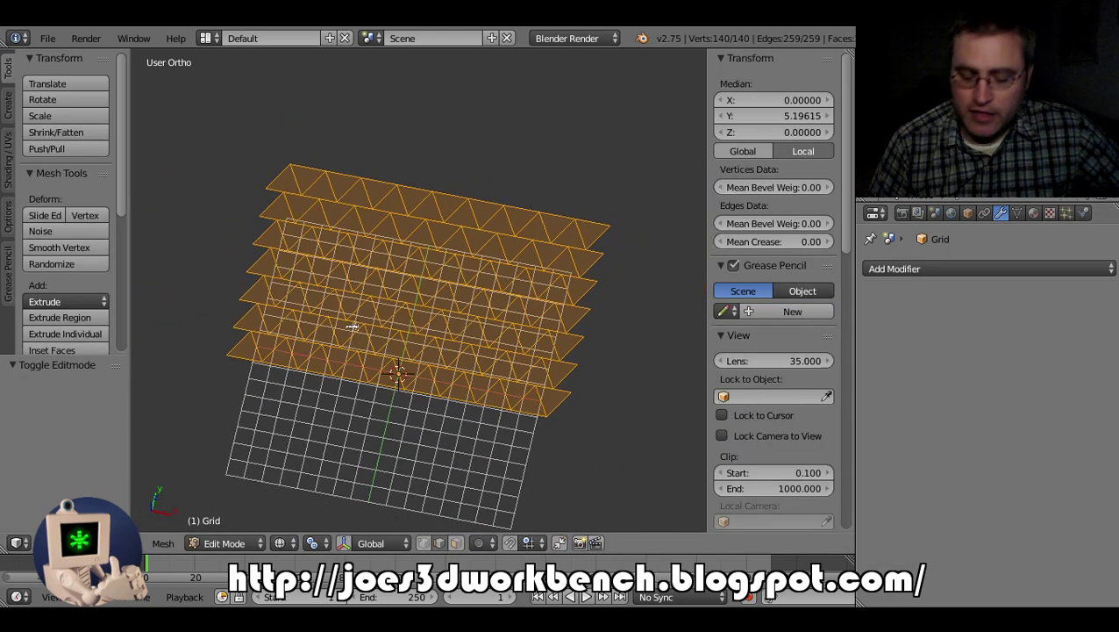
key("KP_7")
scroll(352, 326, "up", 2)
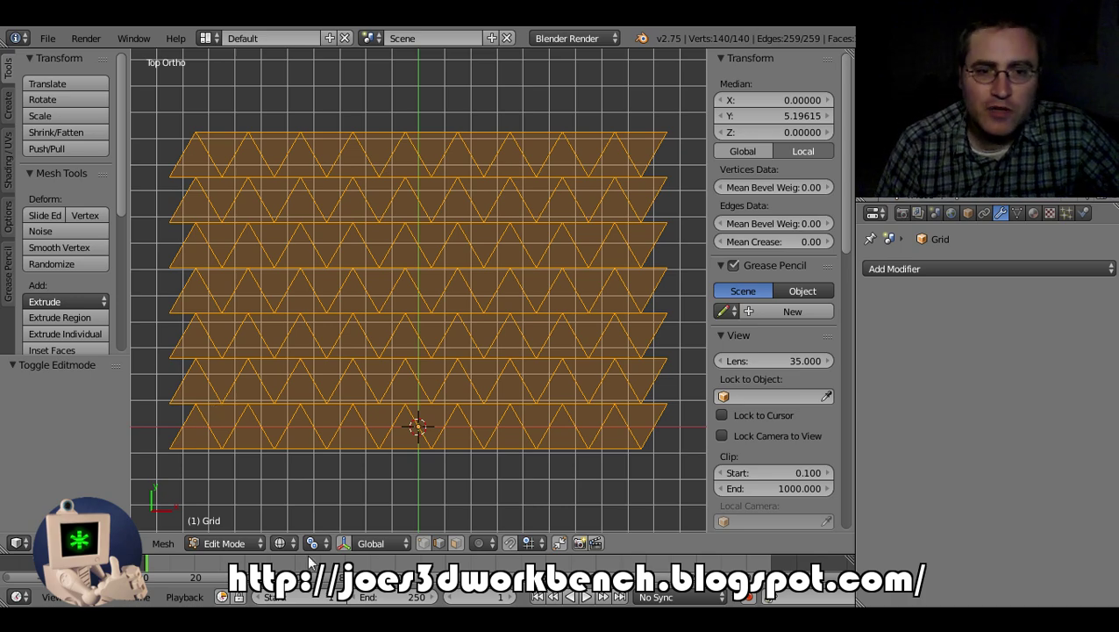
Select three alternate strips by picking left-edge vertices and growing the selection
right_click(170, 405)
right_click(167, 310, "shift")
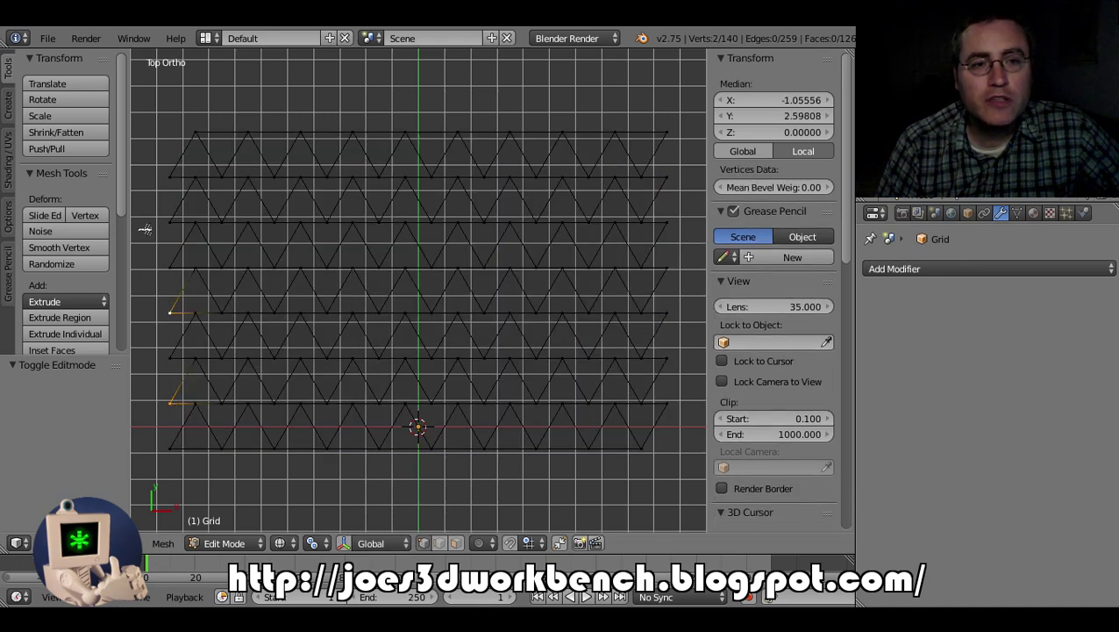
right_click(172, 220, "shift")
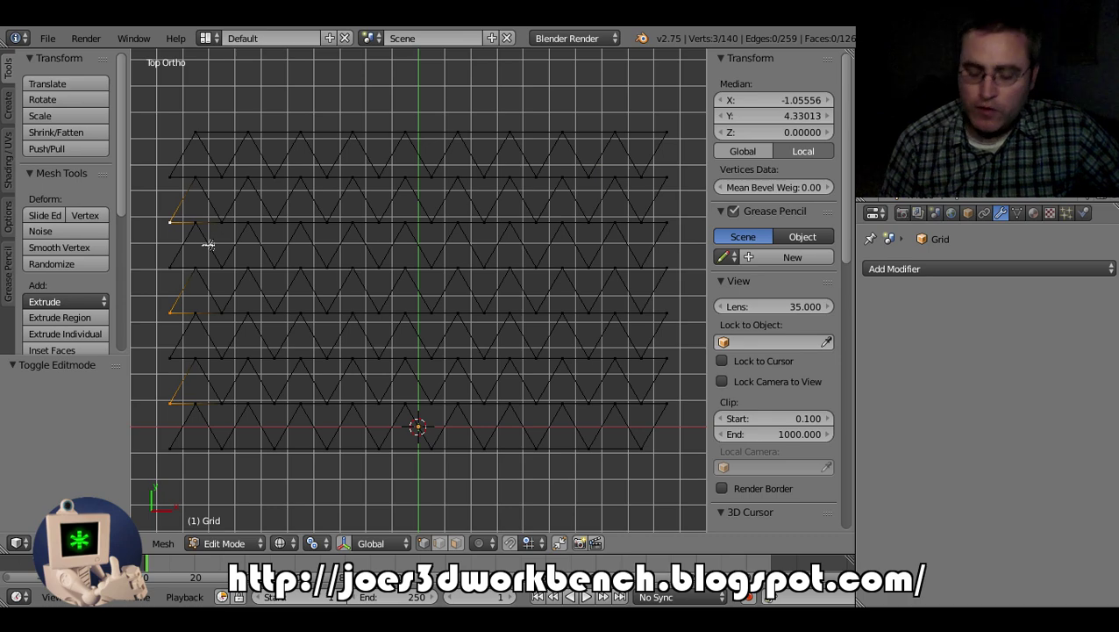
key("ctrl+KP_Add")
key("ctrl+KP_Add")
key("ctrl+KP_Add")
key("ctrl+KP_Add")
key("ctrl+KP_Add")
key("ctrl+KP_Add")
key("ctrl+KP_Add")
key("ctrl+KP_Add")
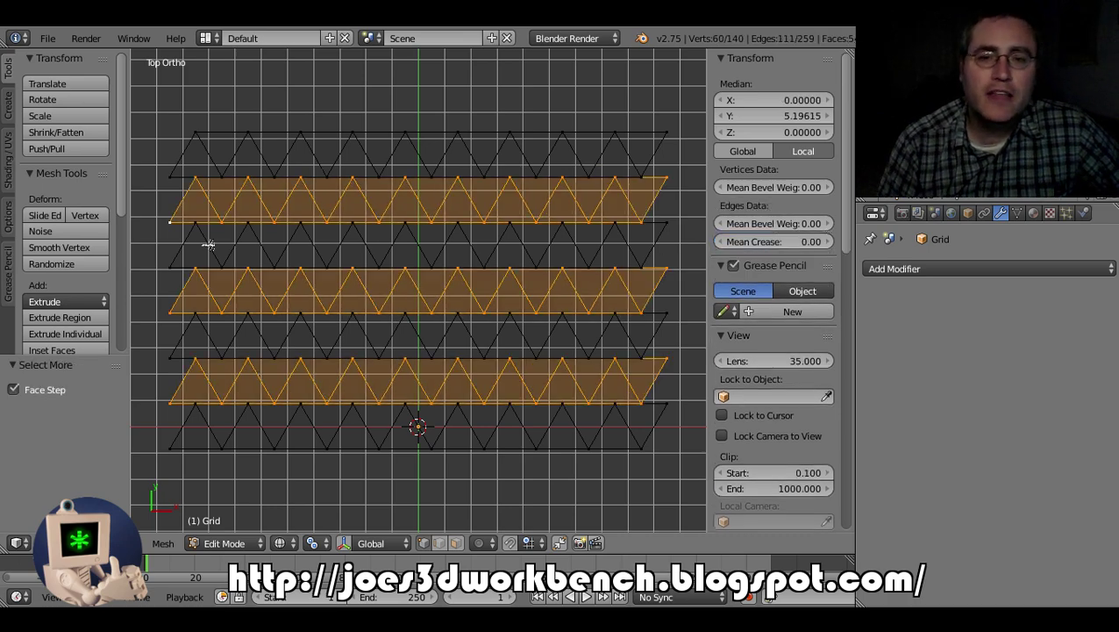
scroll(208, 248, "down", 2)
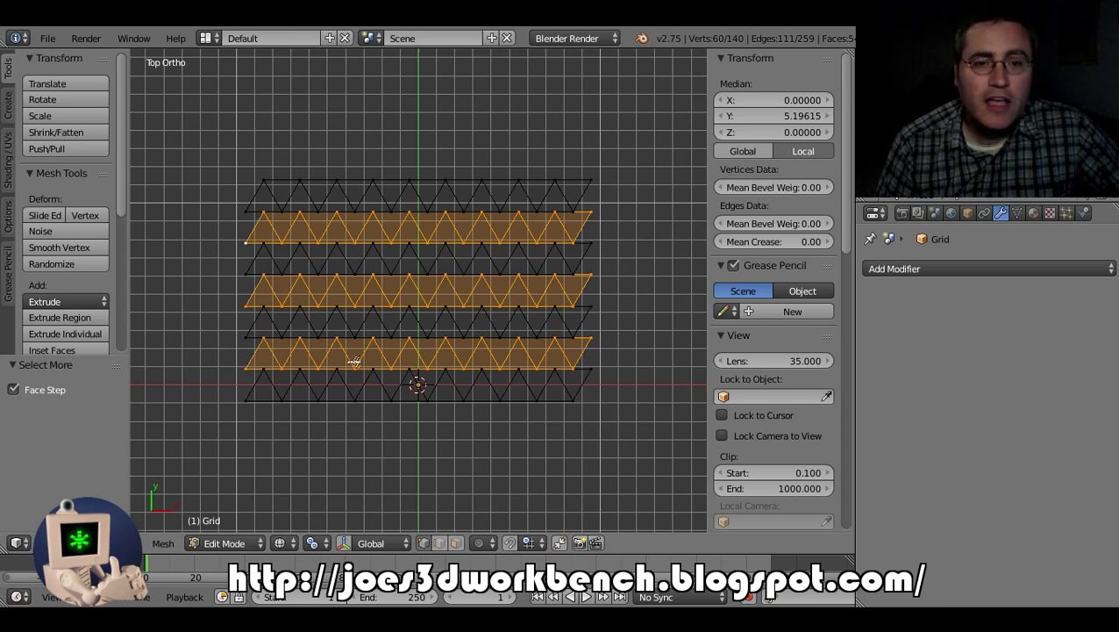
middle_click_drag(354, 362, 471, 370)
key("KP_7")
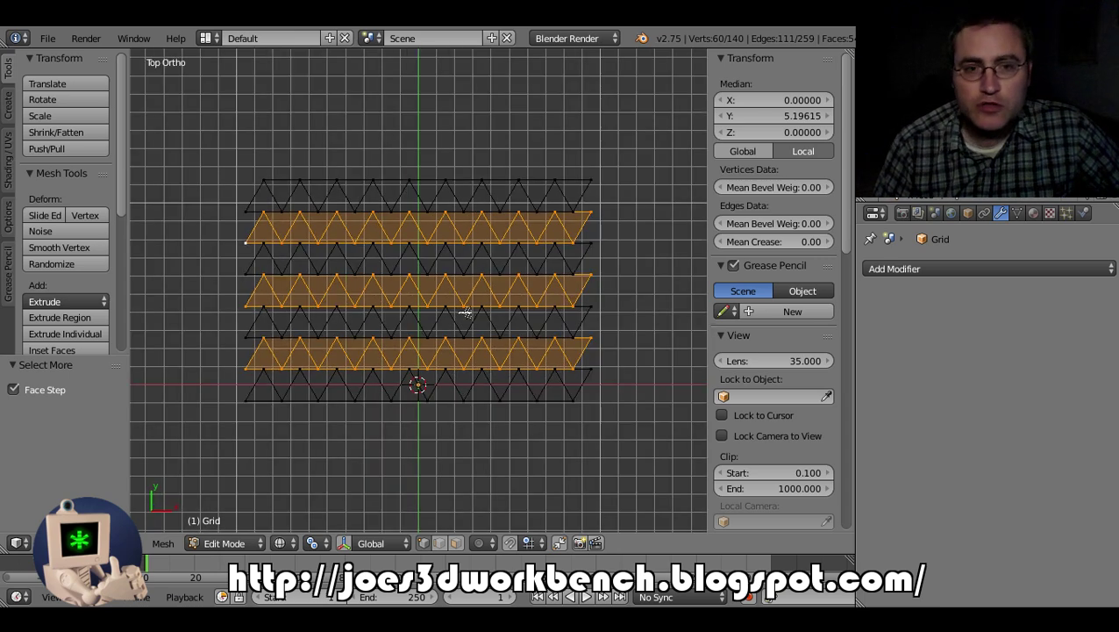
key("r")
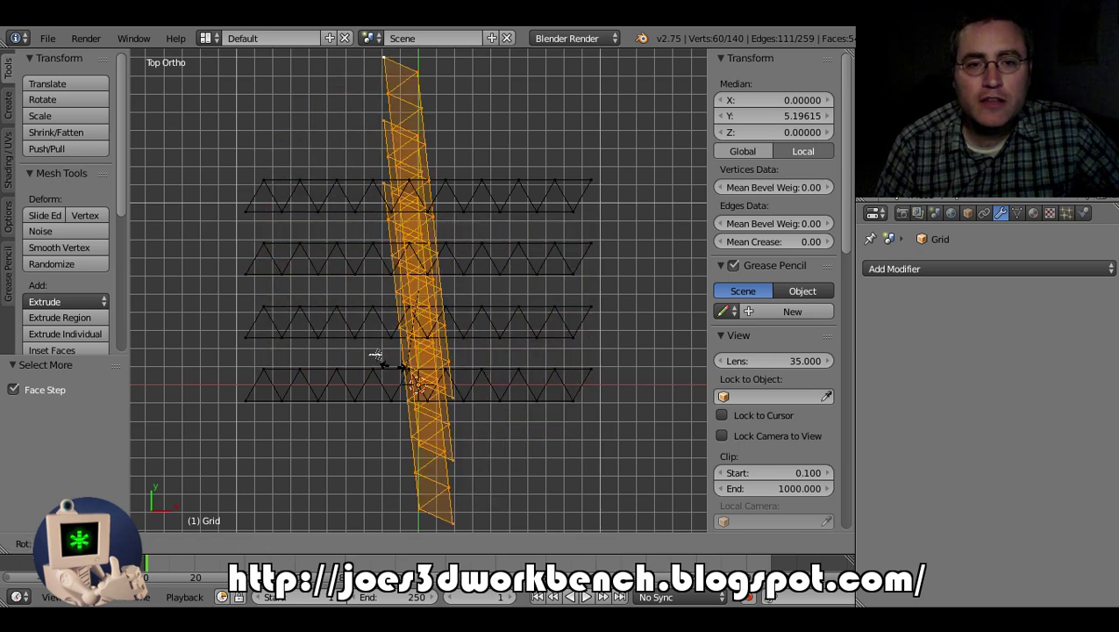
key("Escape")
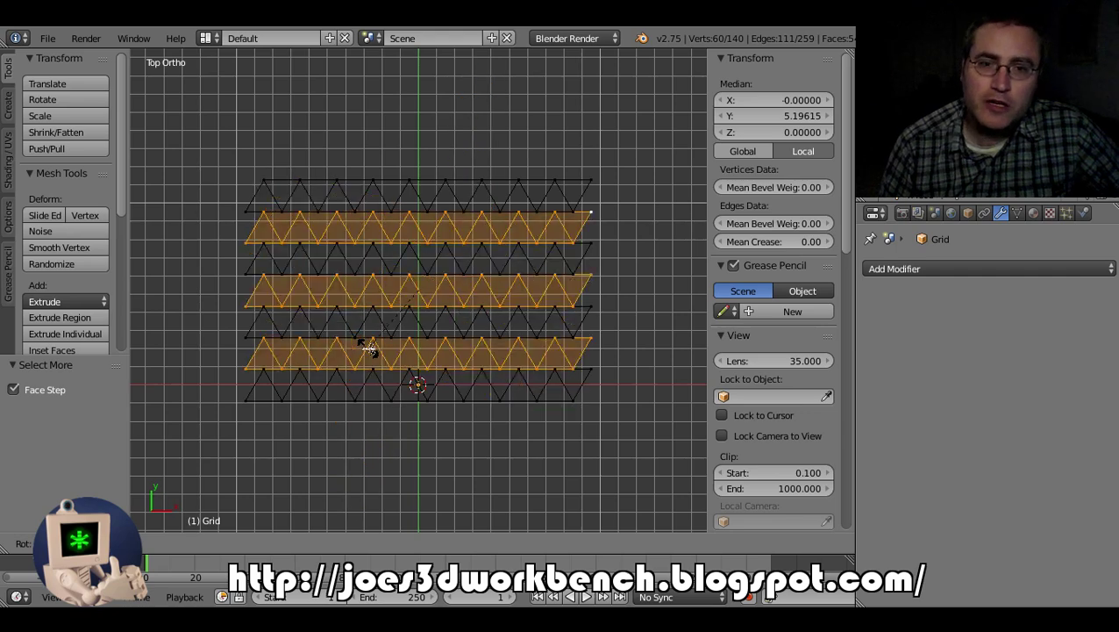
key("Escape")
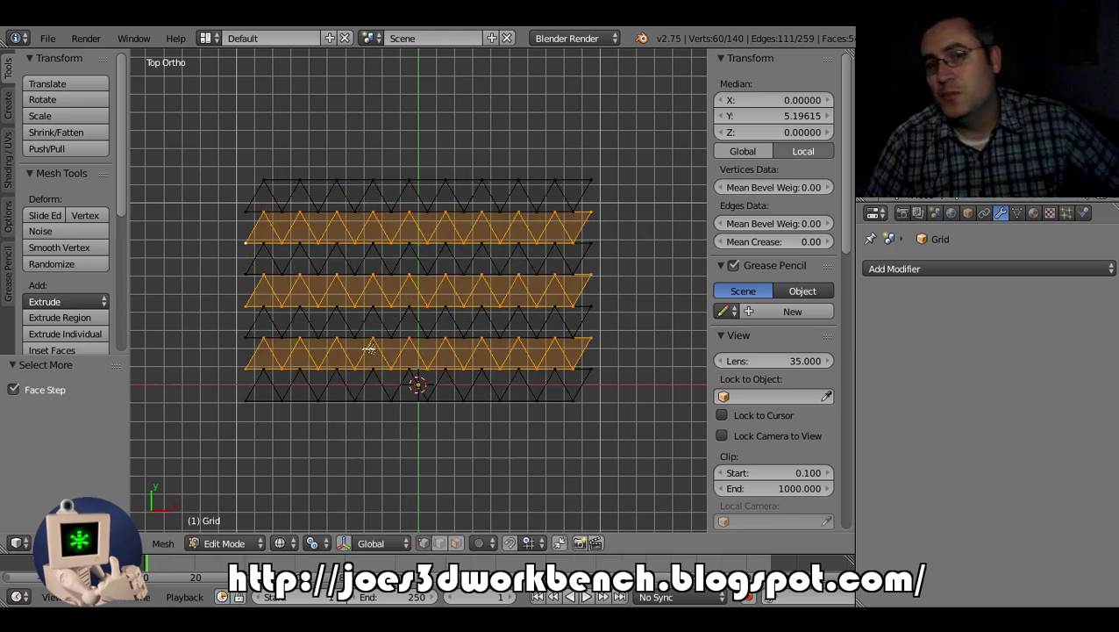
key("KP_1")
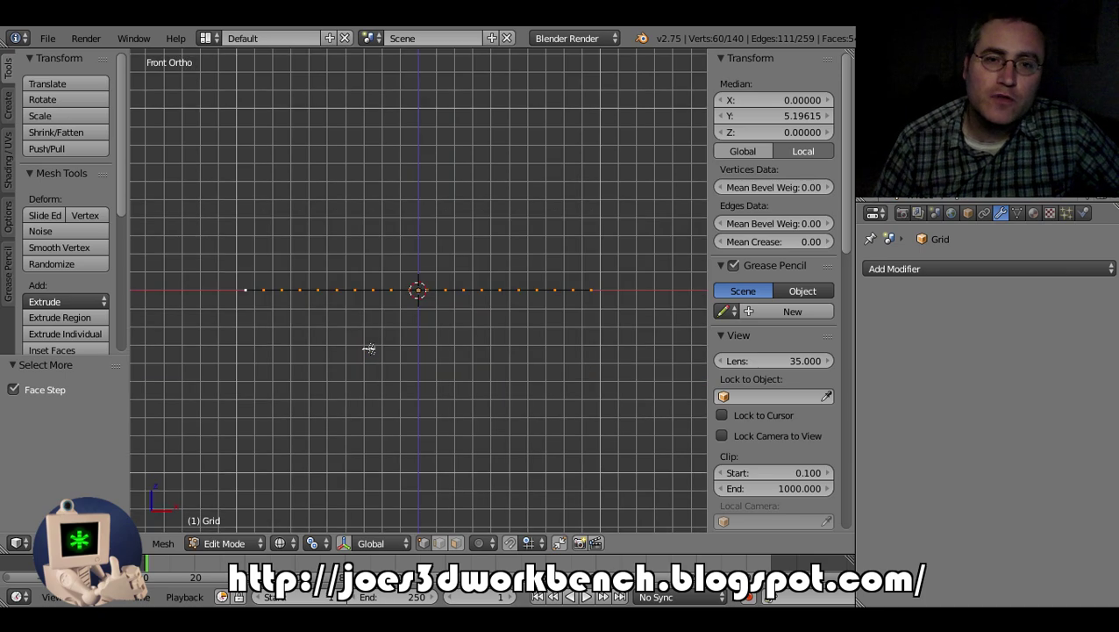
middle_click_drag(368, 348, 379, 290)
Rotate the selected strips 180° around Y with 'ry180' and view the grid from above
type("r")
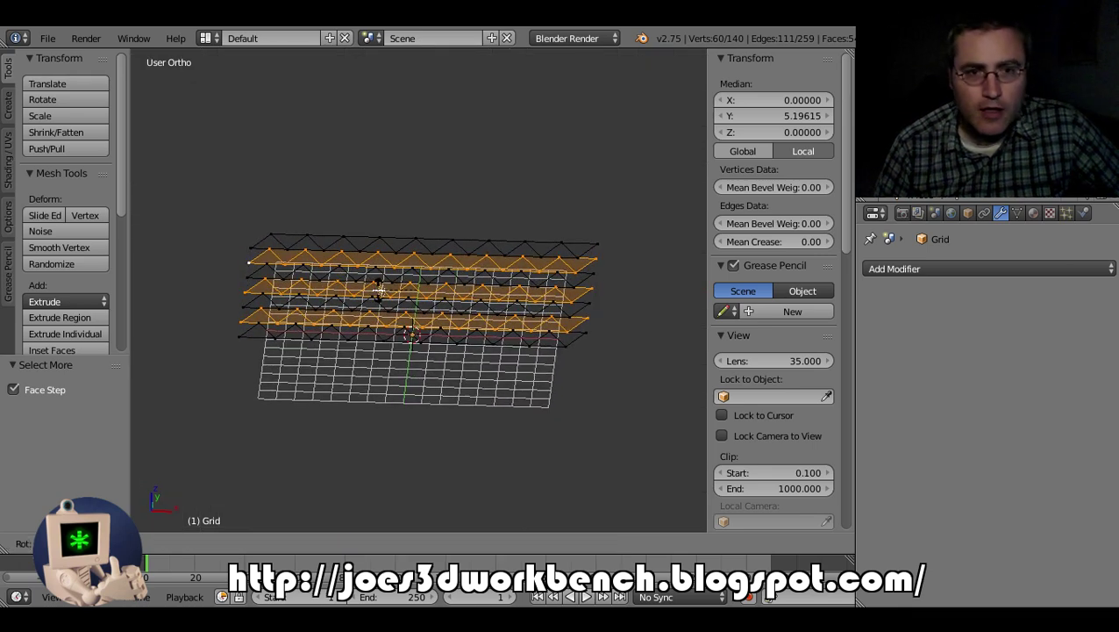
type("y180")
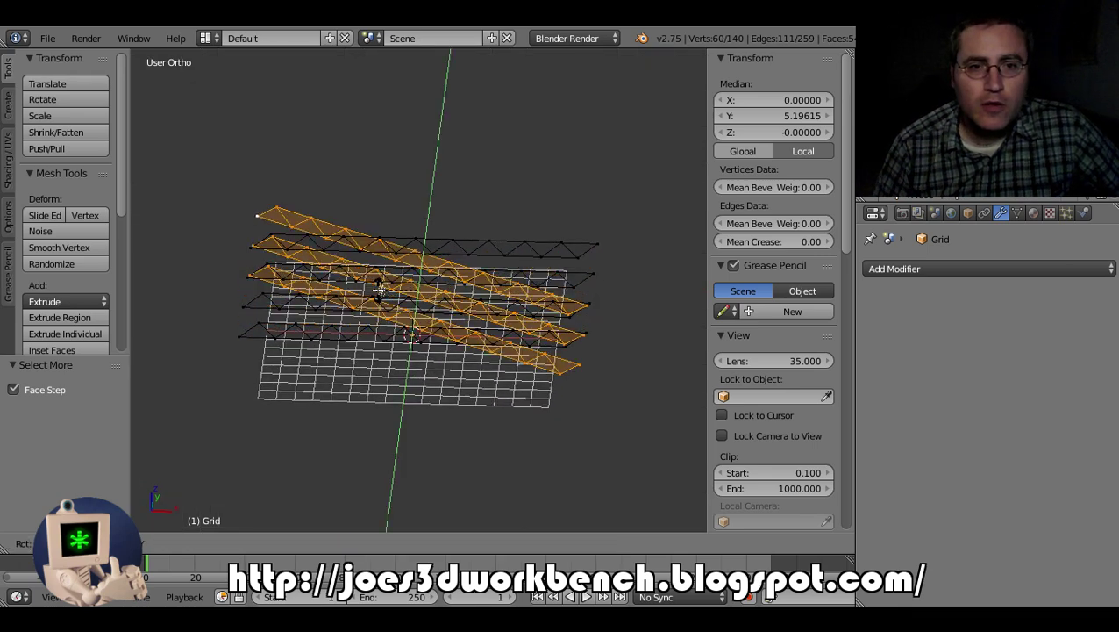
key("Return")
key("KP_7")
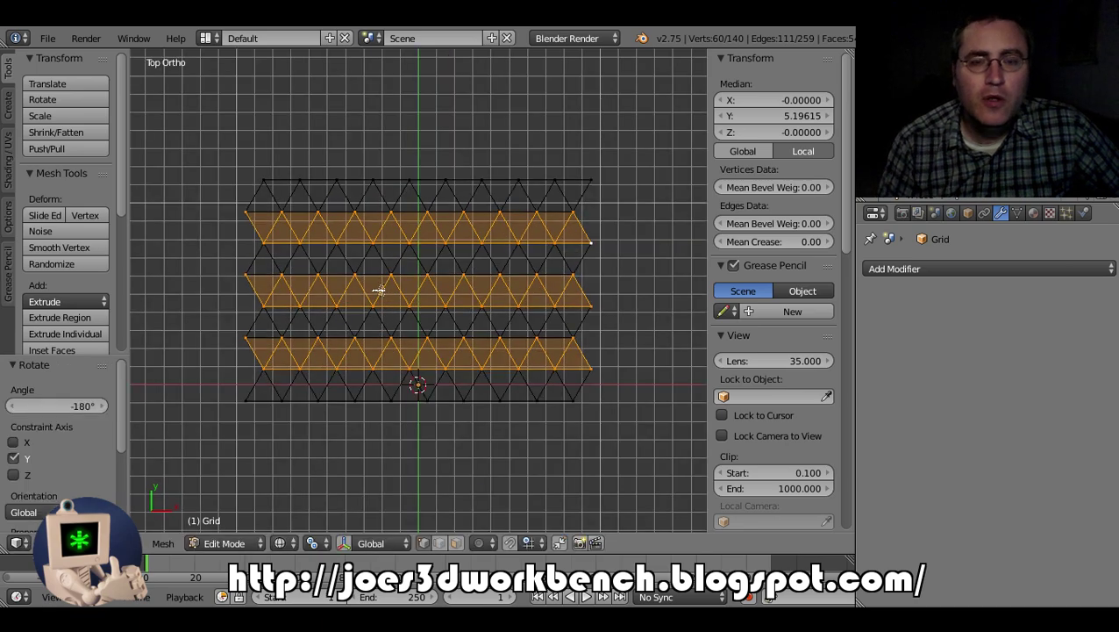
scroll(377, 290, "up", 5)
scroll(387, 350, "down", 4)
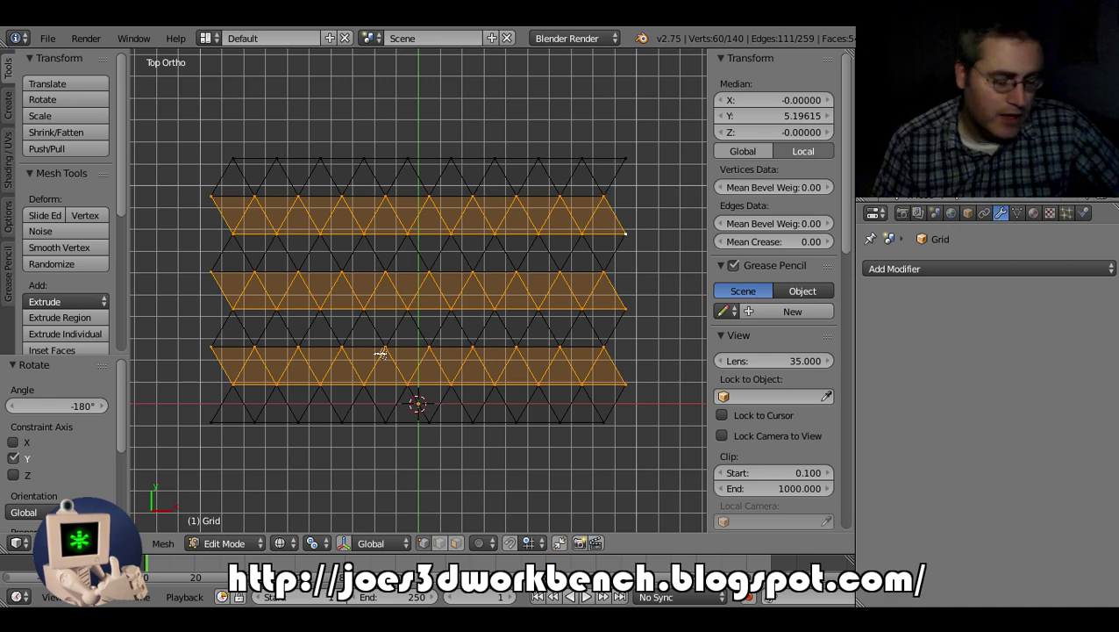
Select the whole mesh and merge overlapping vertices with Remove Doubles
key("a")
key("a")
scroll(103, 274, "down", 1)
scroll(98, 274, "down", 6)
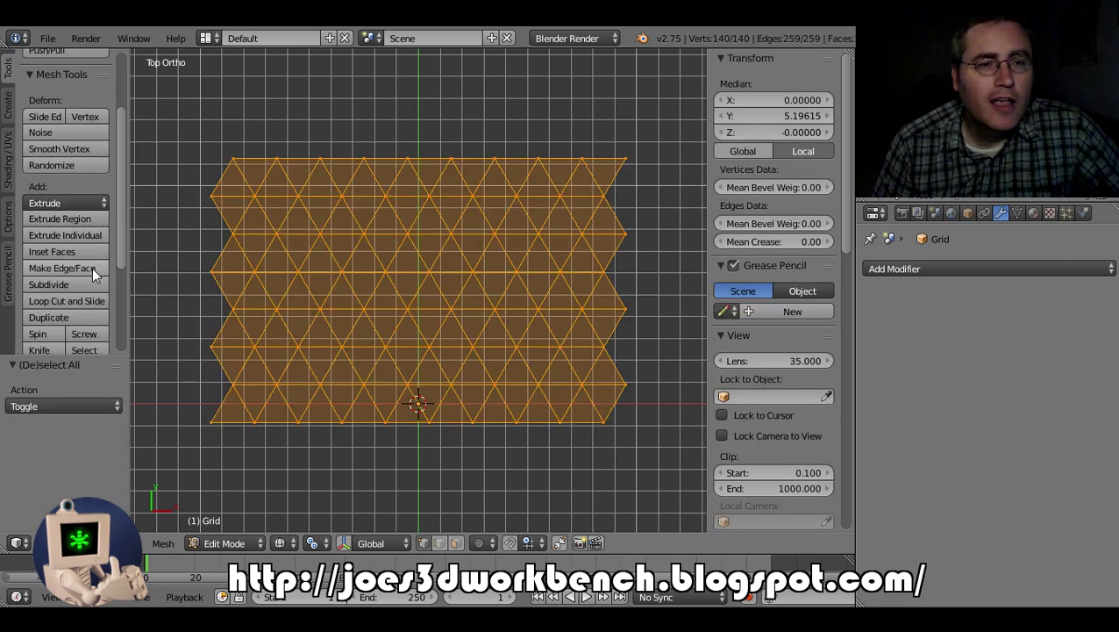
left_click(83, 299)
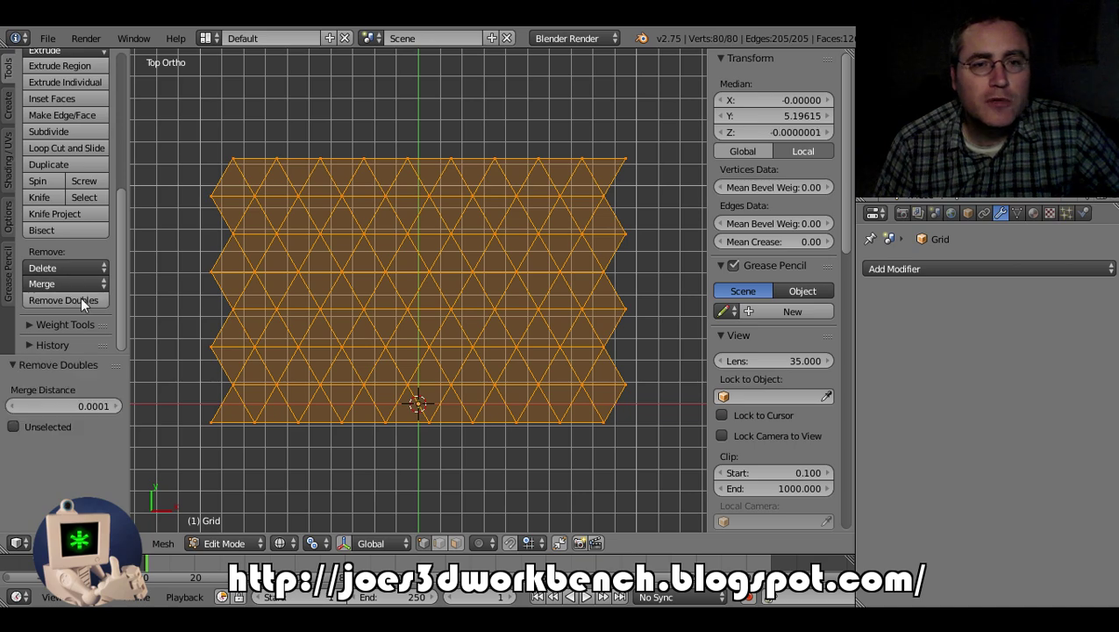
scroll(377, 288, "up", 1)
Test growing and shrinking the selection from a vertex near the grid centre
key("a")
right_click(377, 267)
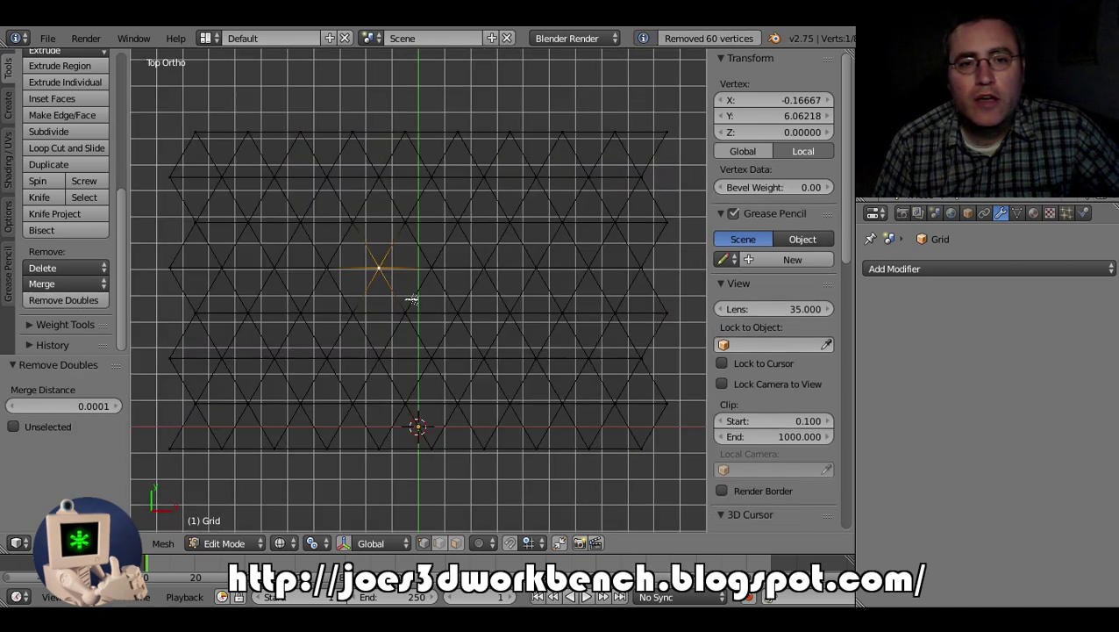
key("ctrl+KP_Add")
key("ctrl+KP_Add")
key("ctrl+KP_Add")
key("ctrl+KP_Subtract")
key("ctrl+KP_Subtract")
key("ctrl+KP_Subtract")
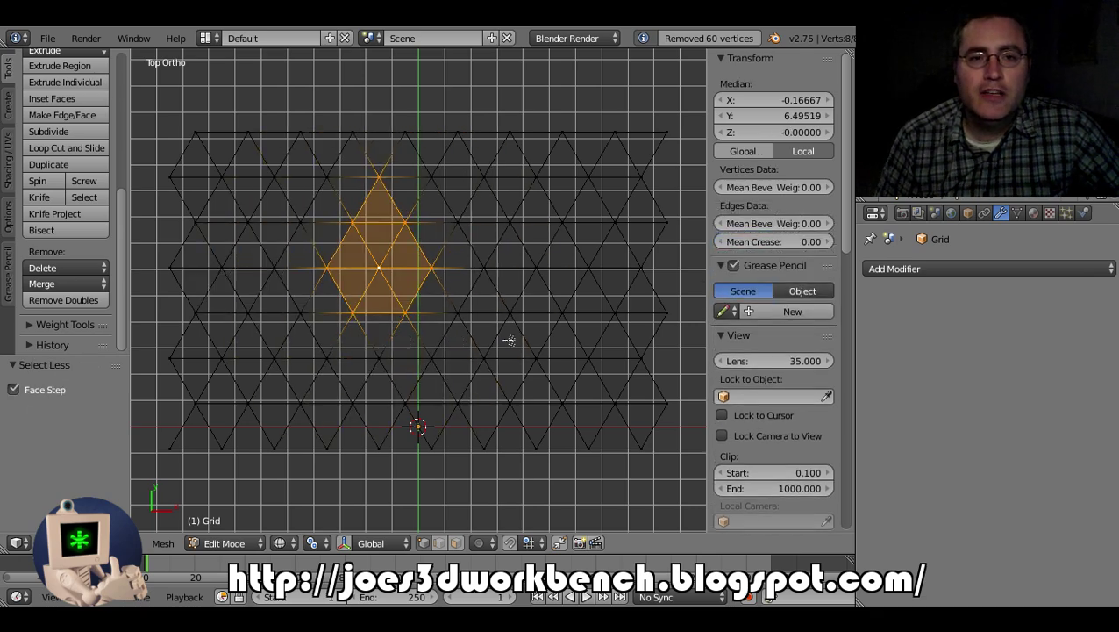
Return to Object Mode and inspect the merged grid in solid shading from several angles
key("Tab")
key("z")
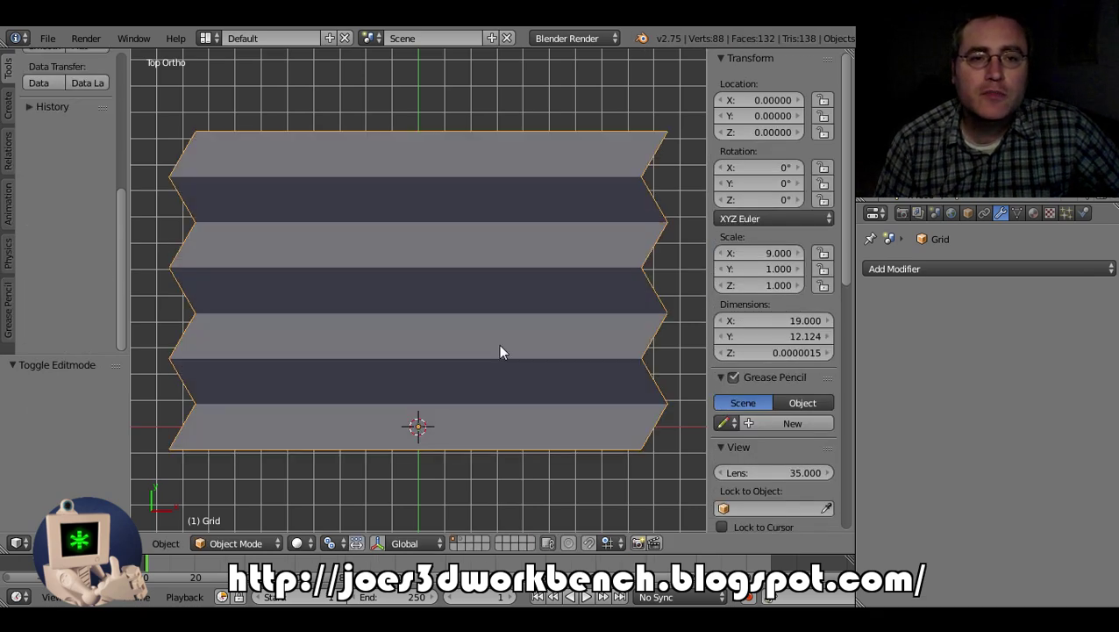
scroll(501, 352, "down", 2)
mouse_move(500, 352)
middle_mouse_down()
mouse_move(469, 282)
mouse_move(465, 323)
mouse_move(425, 280)
mouse_move(441, 311)
middle_mouse_up()
key("KP_7")
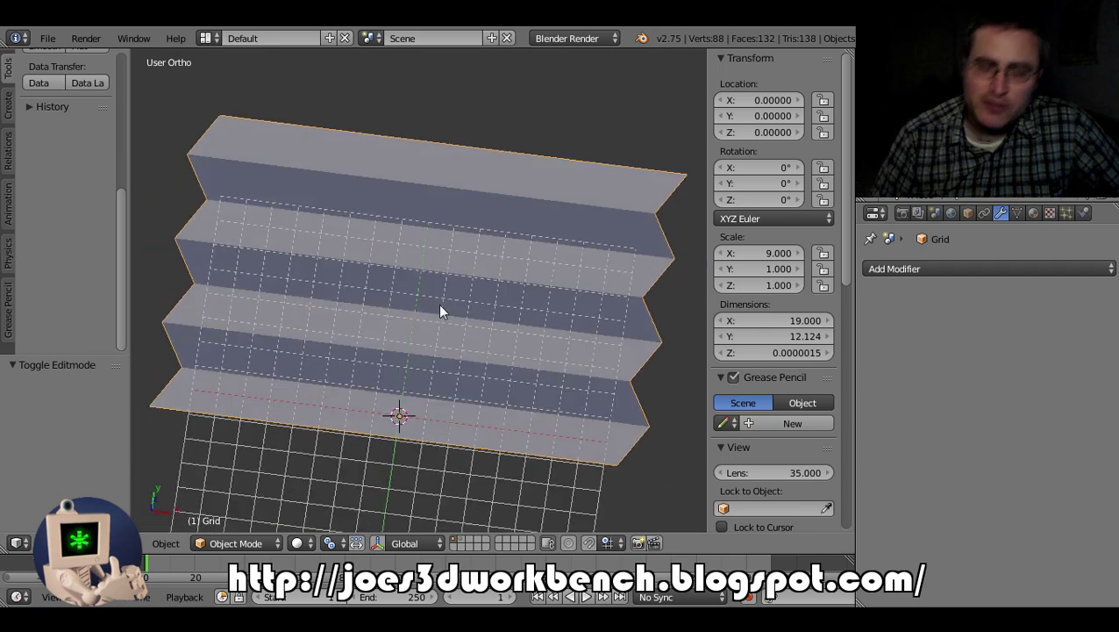
key("KP_1")
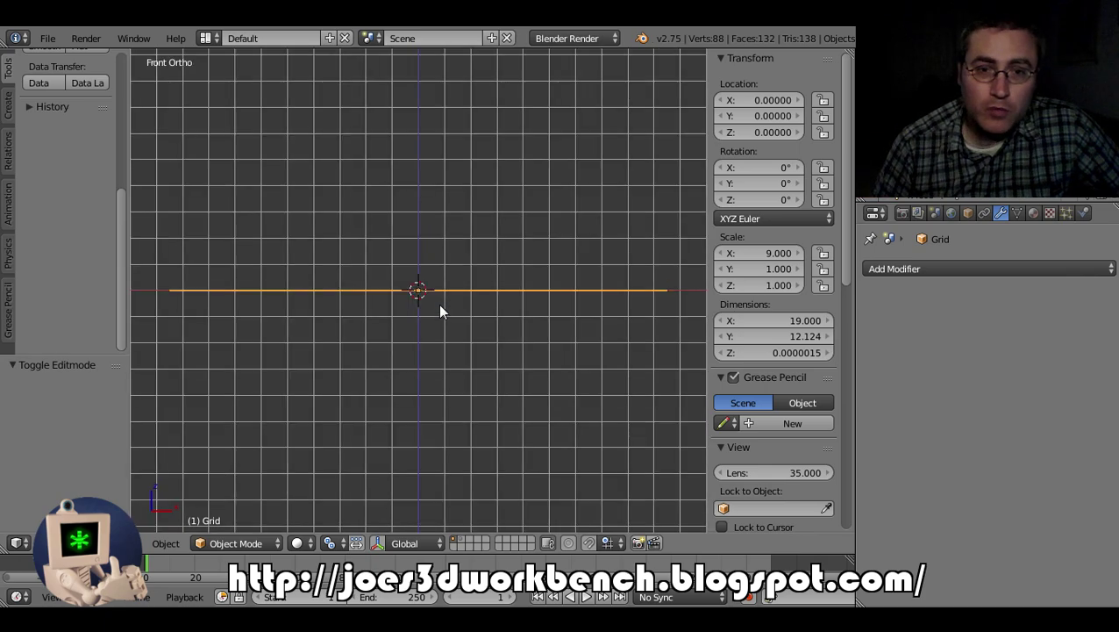
middle_click_drag(451, 304, 517, 303)
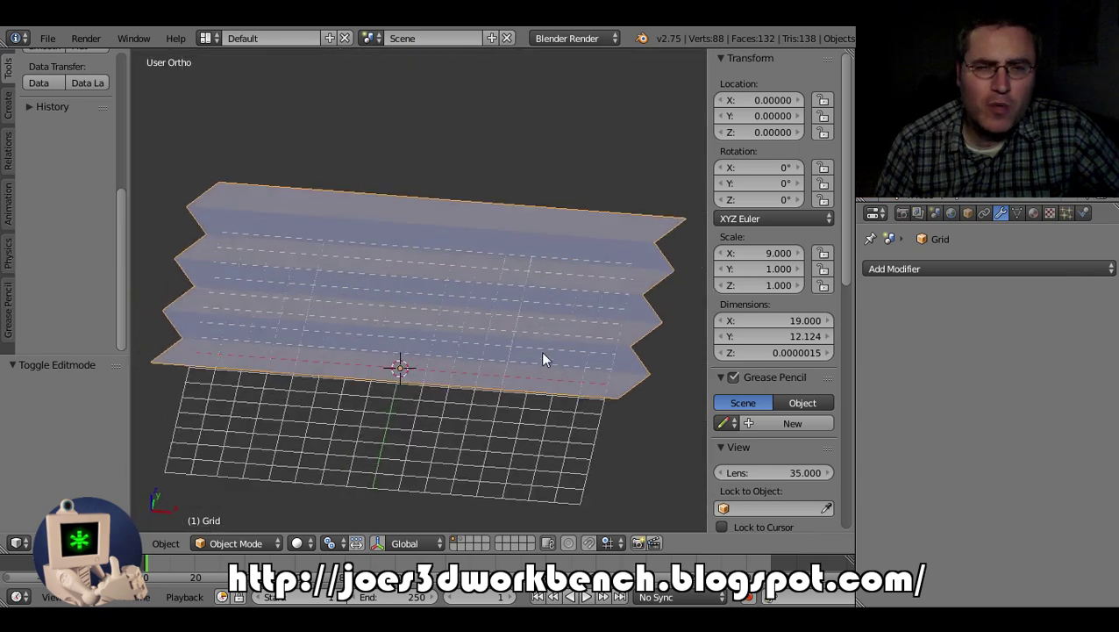
mouse_move(542, 358)
middle_mouse_down()
mouse_move(555, 385)
mouse_move(477, 283)
mouse_move(468, 325)
middle_mouse_up()
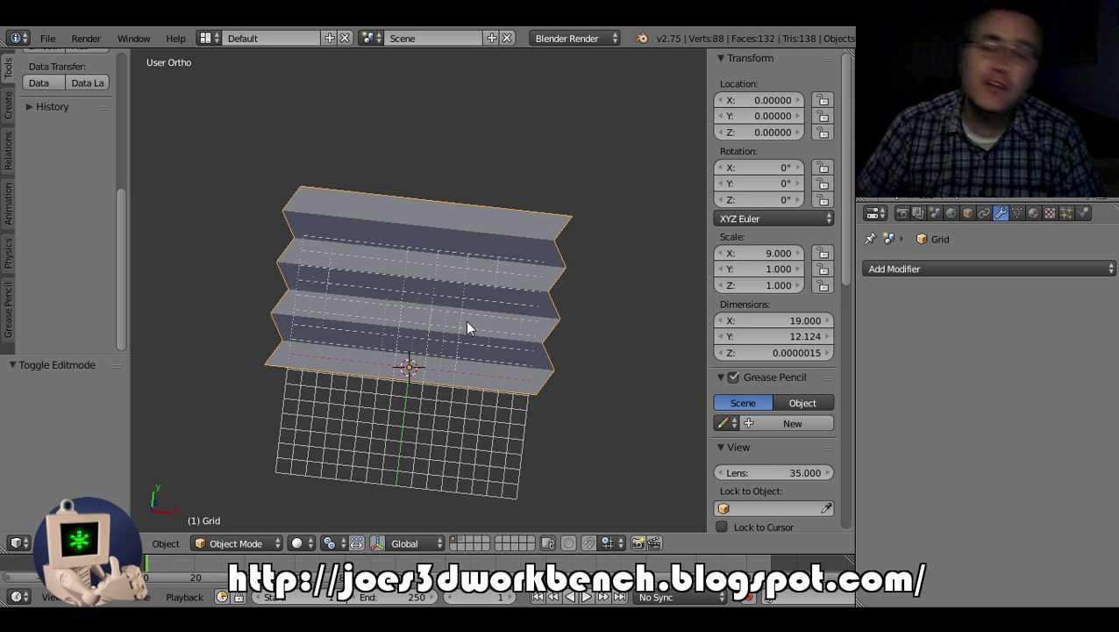
Select the entire grid and recalculate its normals from the Shading/UVs tab
key("Tab")
key("a")
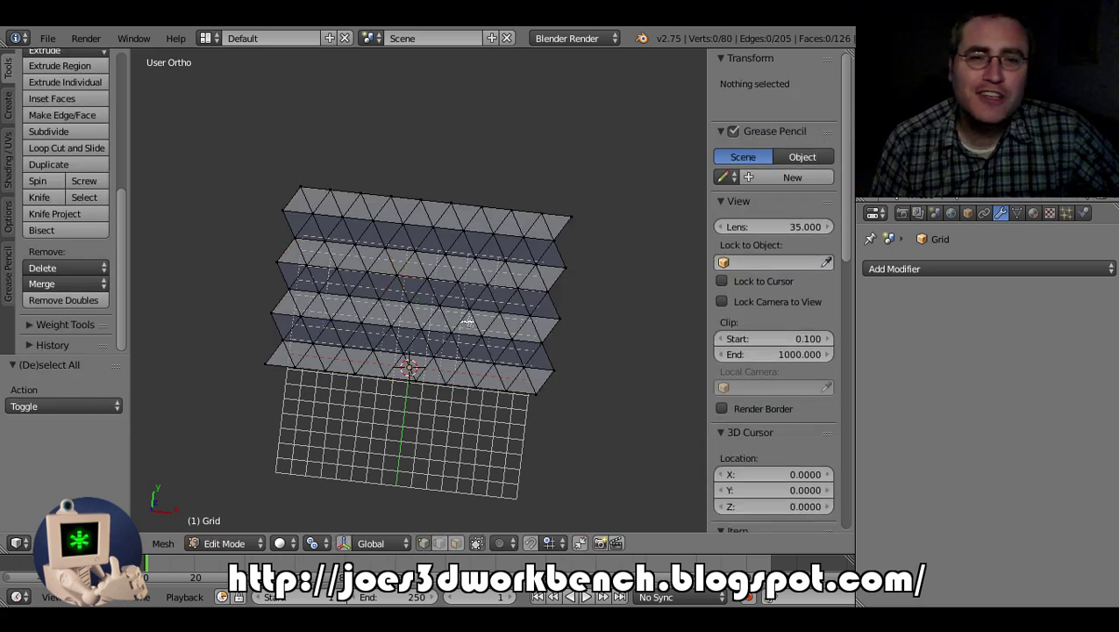
key("a")
left_click(9, 179)
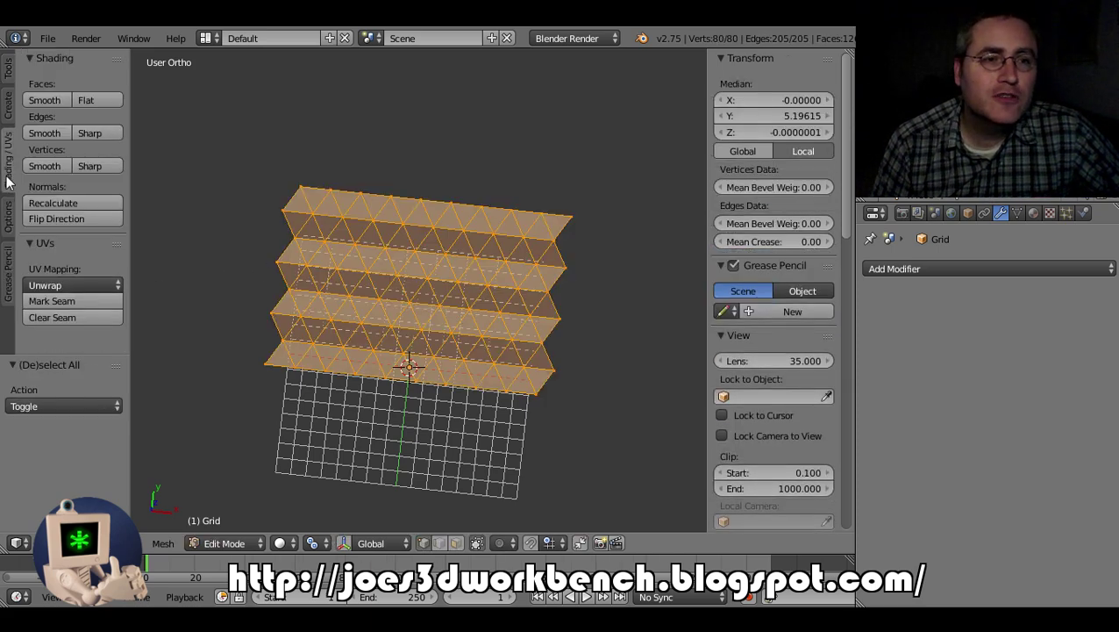
left_click(60, 202)
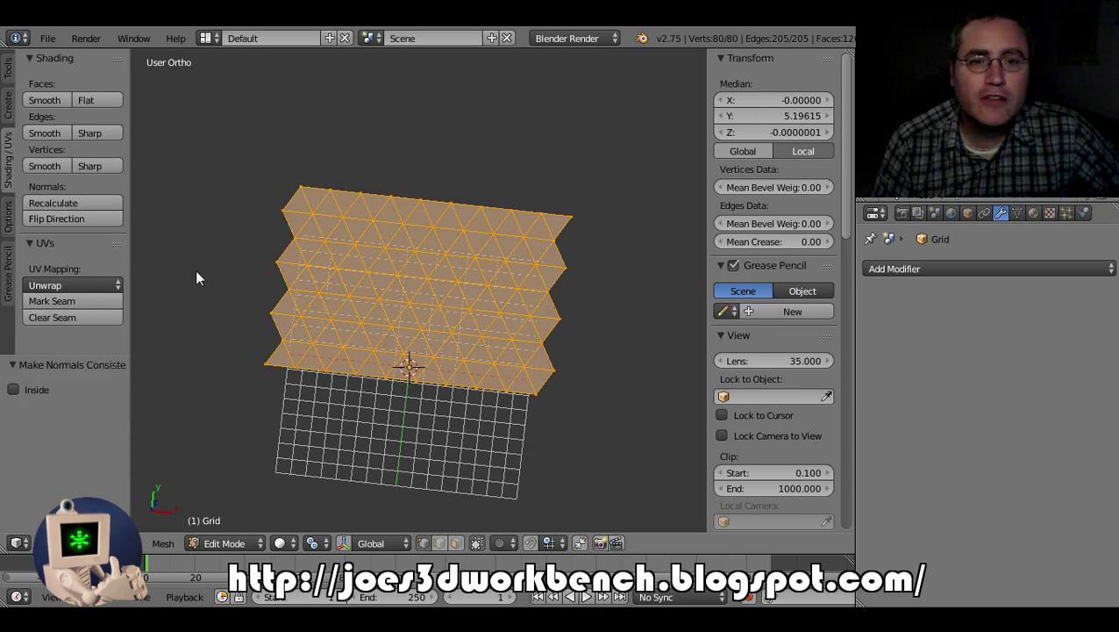
scroll(318, 308, "up", 2)
Check the grid from below and from the top, then re-enter Edit Mode with nothing selected
key("Tab")
mouse_move(363, 342)
middle_mouse_down()
mouse_move(255, 106)
mouse_move(258, 165)
mouse_move(353, 327)
middle_mouse_up()
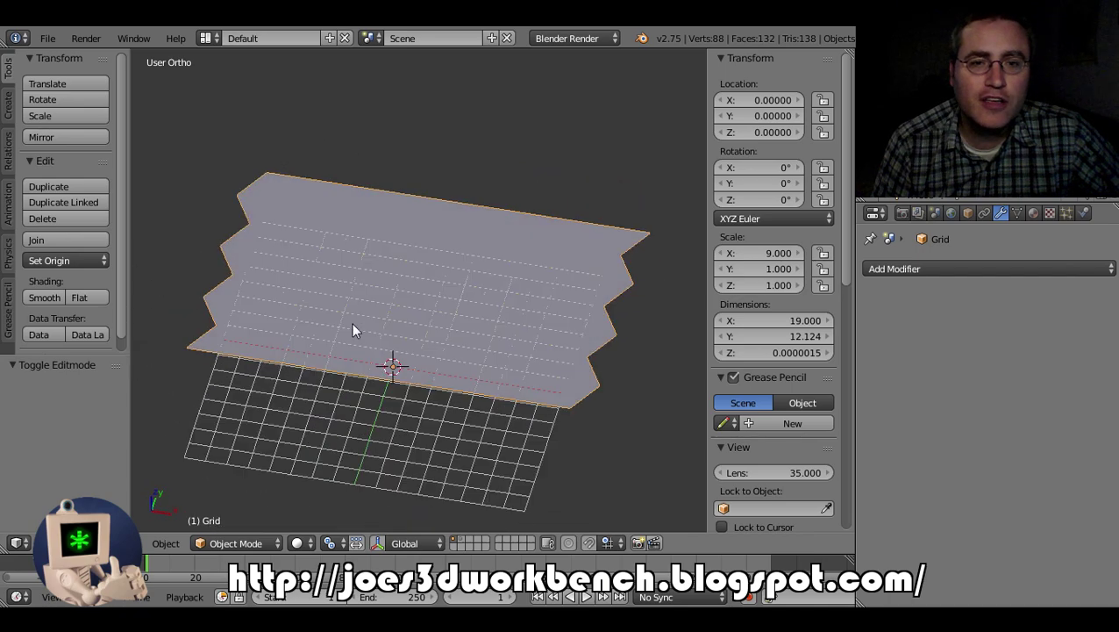
key("KP_7")
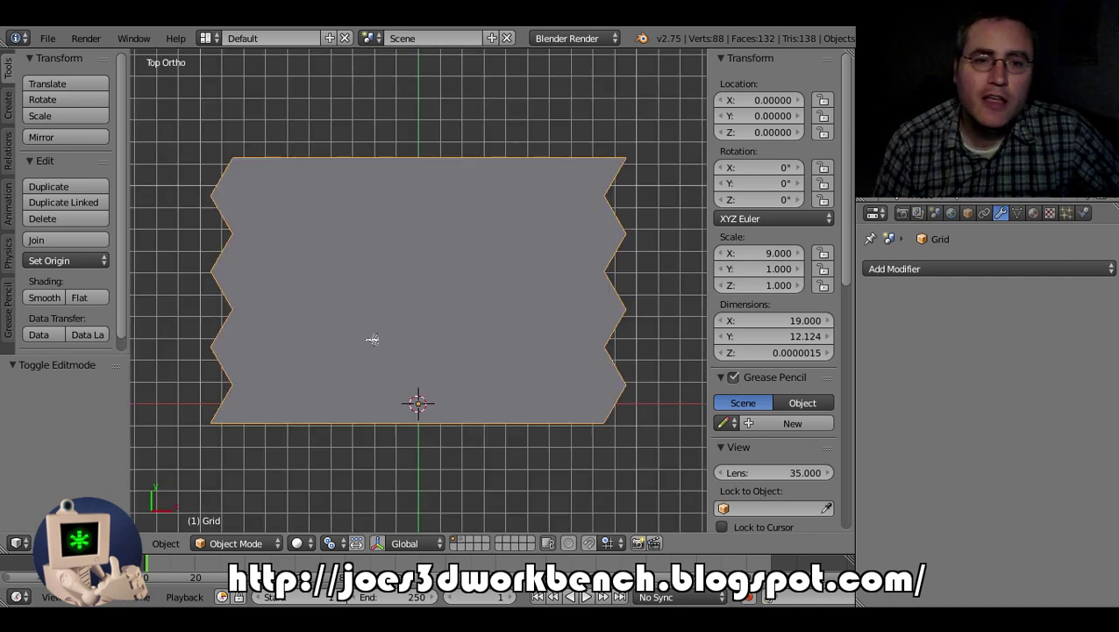
key("Tab")
scroll(370, 345, "up", 6)
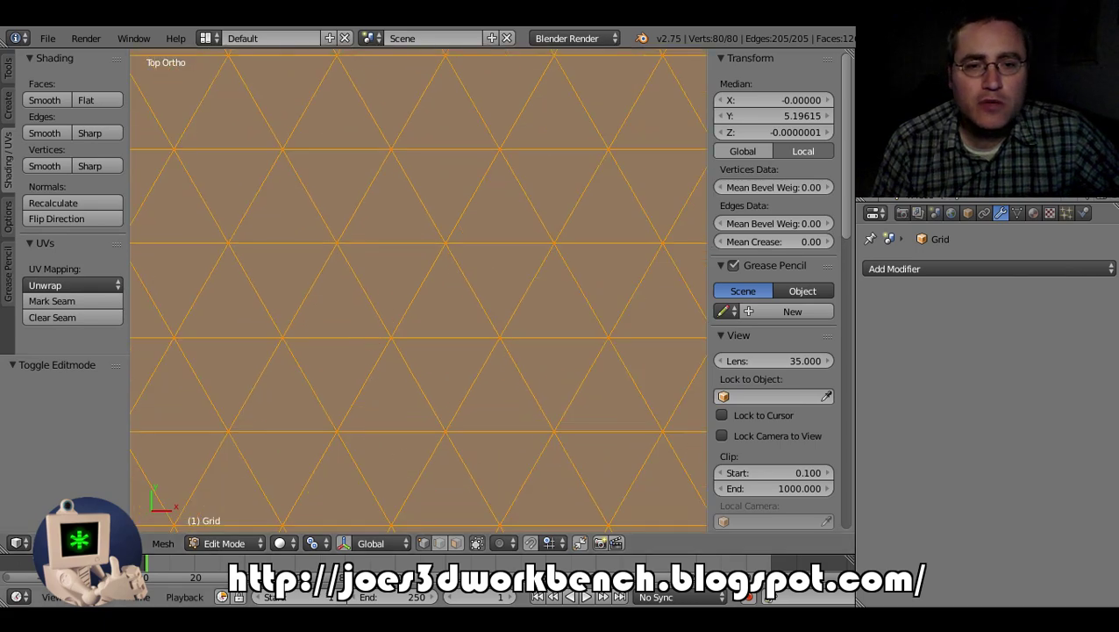
scroll(347, 371, "down", 3)
key("a")
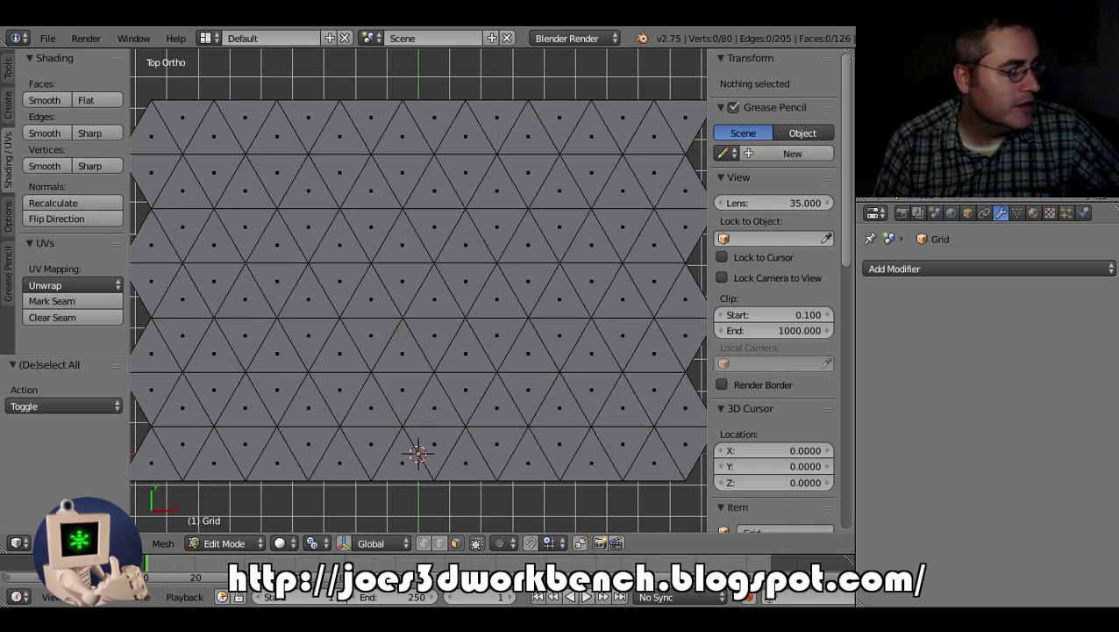
Circle-select a hook-shaped group of 13 triangles above the grid origin
right_click(466, 390)
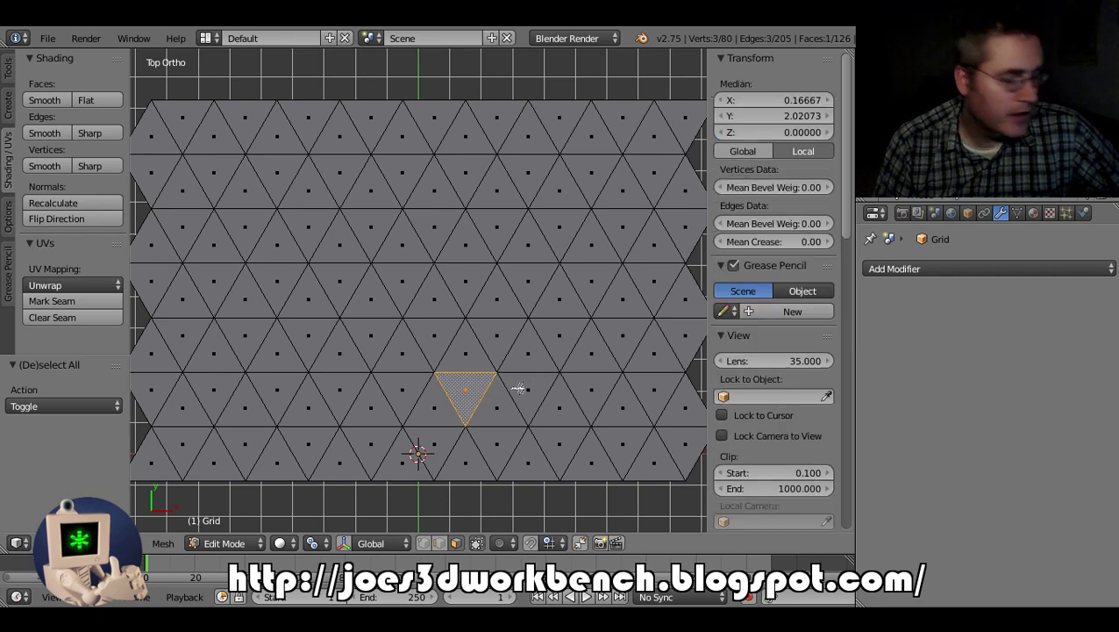
key("c")
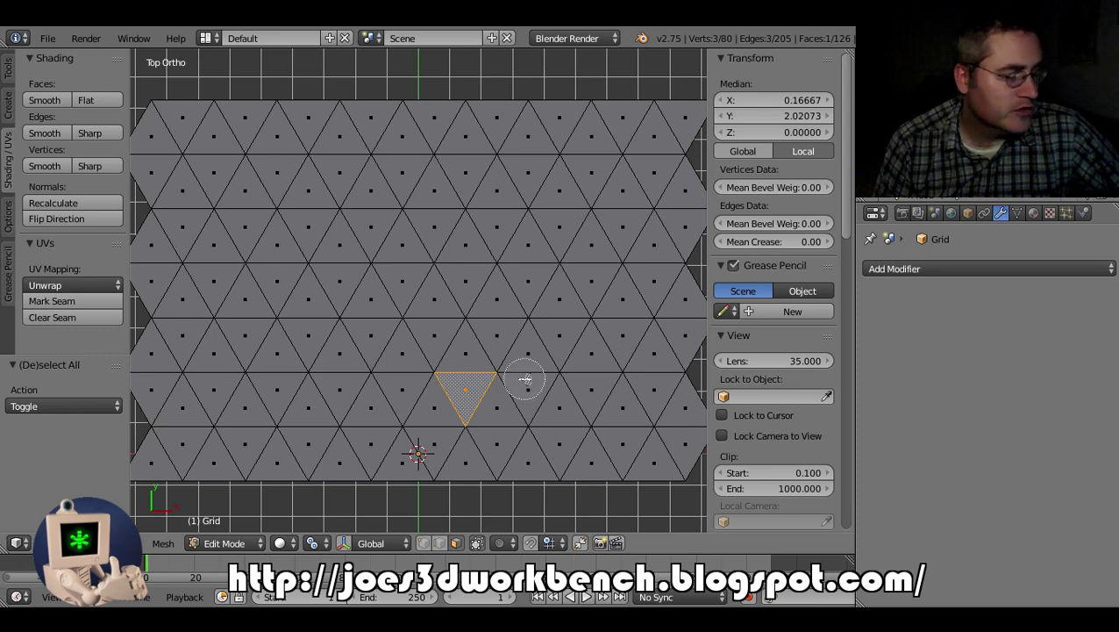
mouse_move(524, 379)
left_mouse_down()
mouse_move(484, 404)
mouse_move(410, 387)
mouse_move(342, 277)
mouse_move(342, 253)
mouse_move(370, 220)
left_mouse_up()
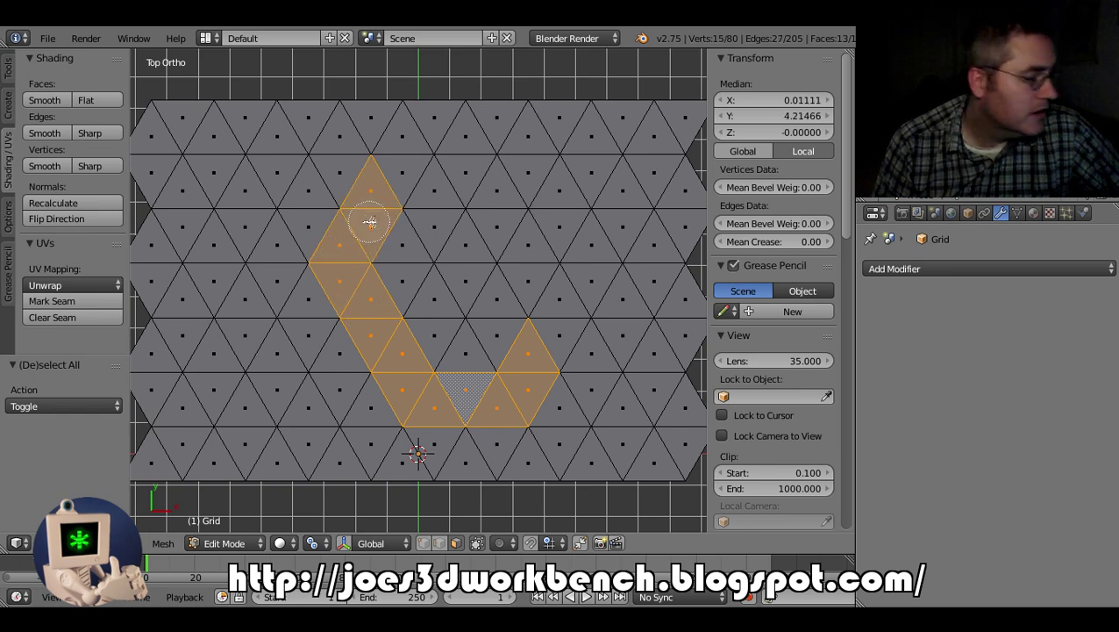
right_click(370, 220)
scroll(470, 414, "down", 1)
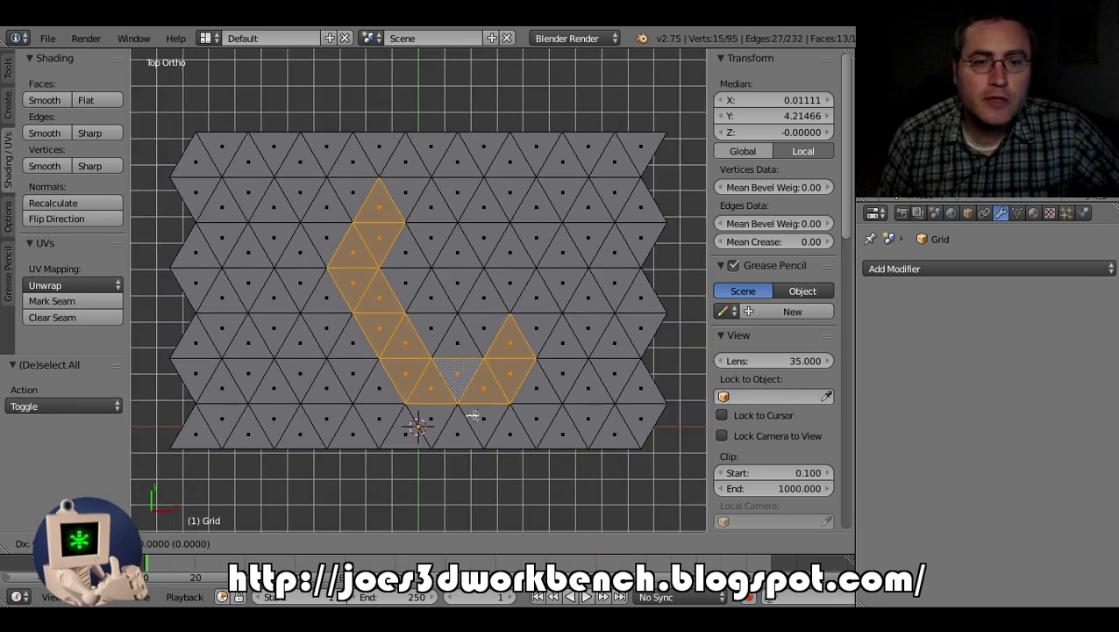
Duplicate the selected triangles in place and separate them into their own piece
key("shift+d")
right_click(472, 414)
key("p")
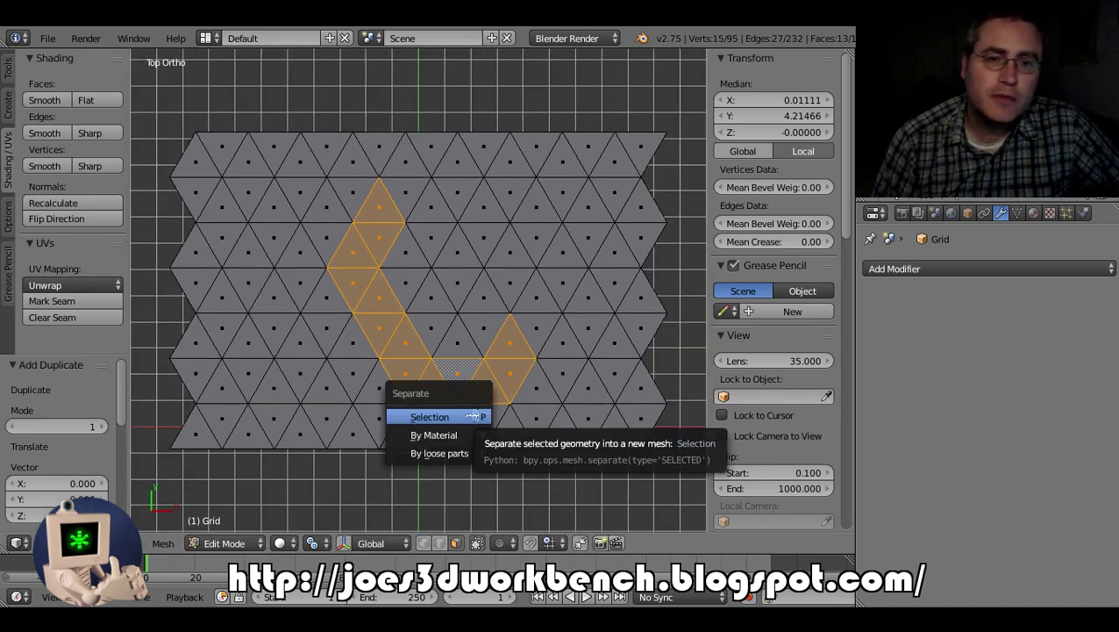
left_click(458, 454)
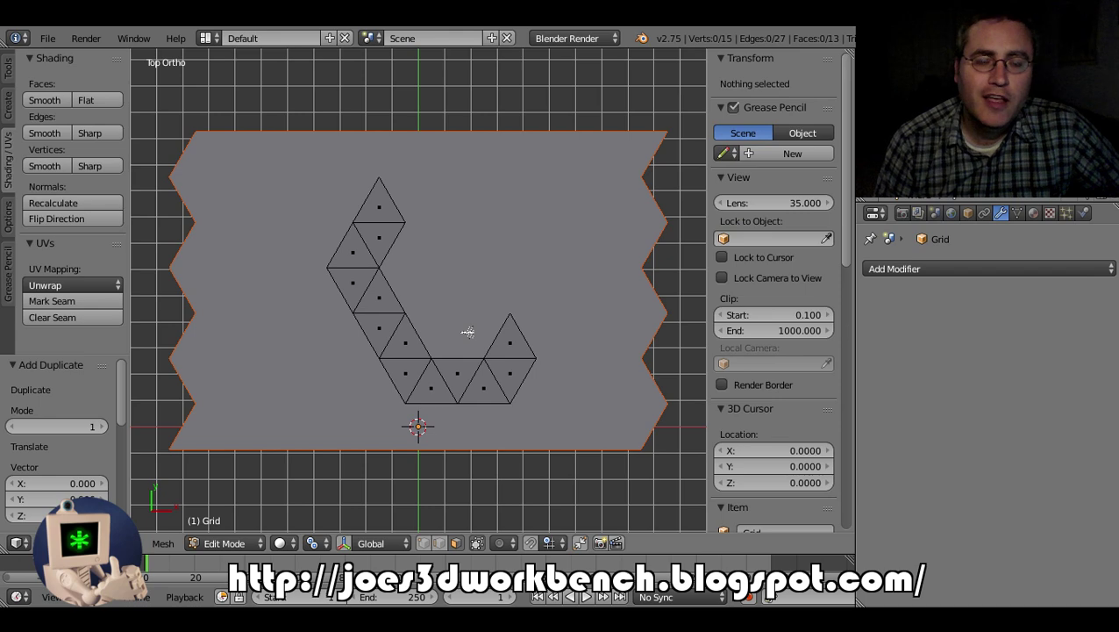
Raise all of the piece's faces 1 unit along Z
key("a")
key("g")
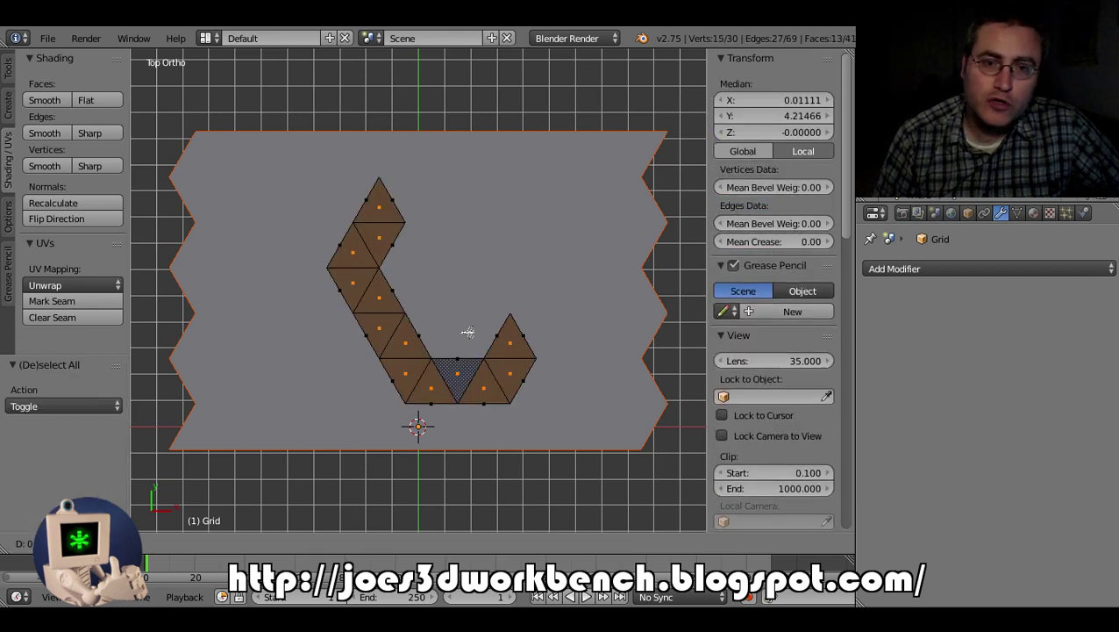
key("z")
key("1")
key("Return")
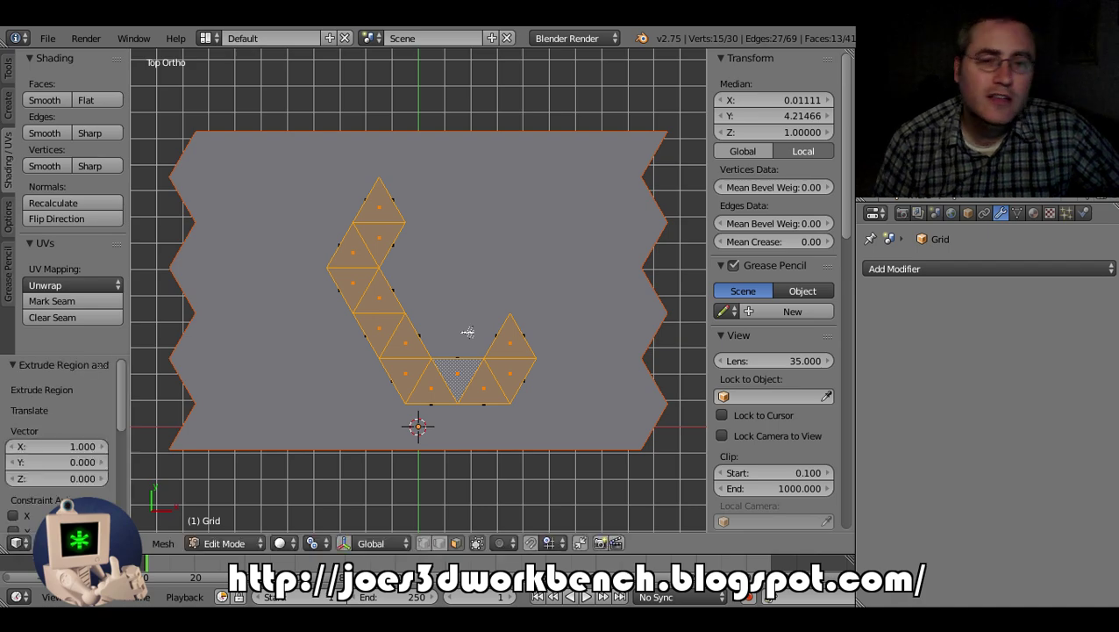
middle_click_drag(467, 340, 473, 257)
key("KP_7")
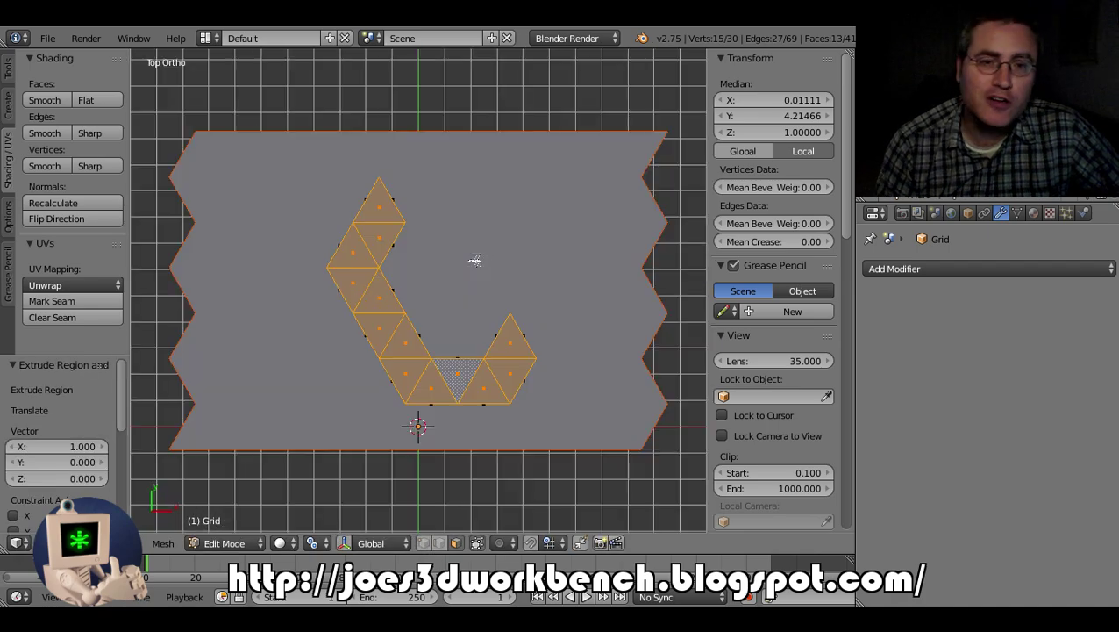
scroll(442, 345, "up", 1)
Inspect the 1-unit-thick piece in solid shading, then select the grid plane object
key("Tab")
middle_click_drag(442, 355, 379, 257)
key("z")
right_click(538, 158, "shift")
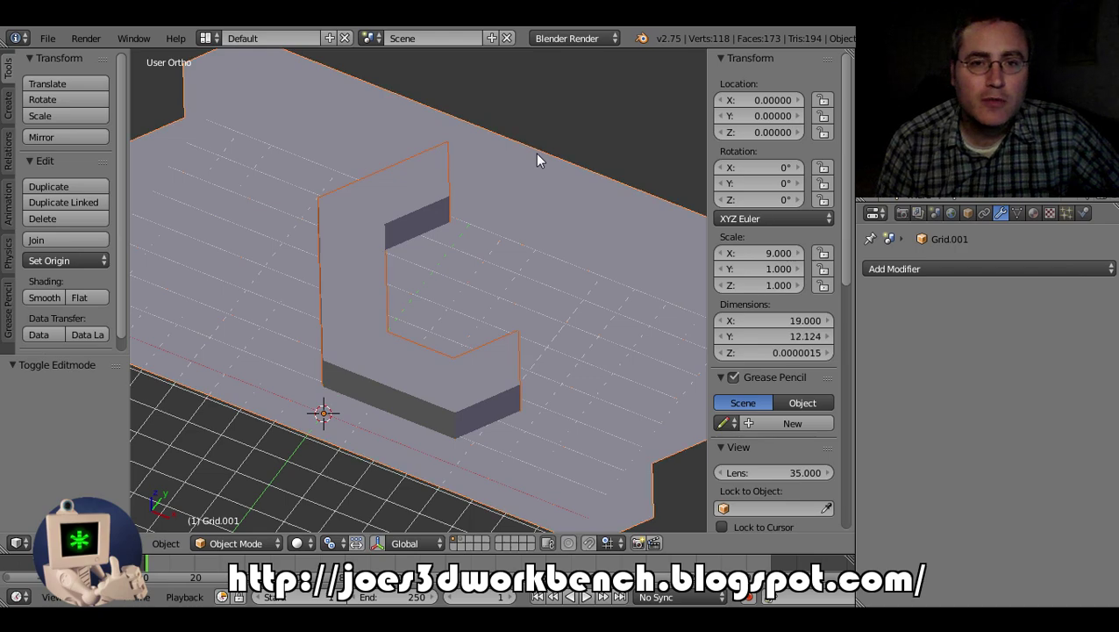
In wireframe top view, select a zigzag-shaped set of 12 grid triangles in Edit Mode
key("z")
key("KP_7")
key("Tab")
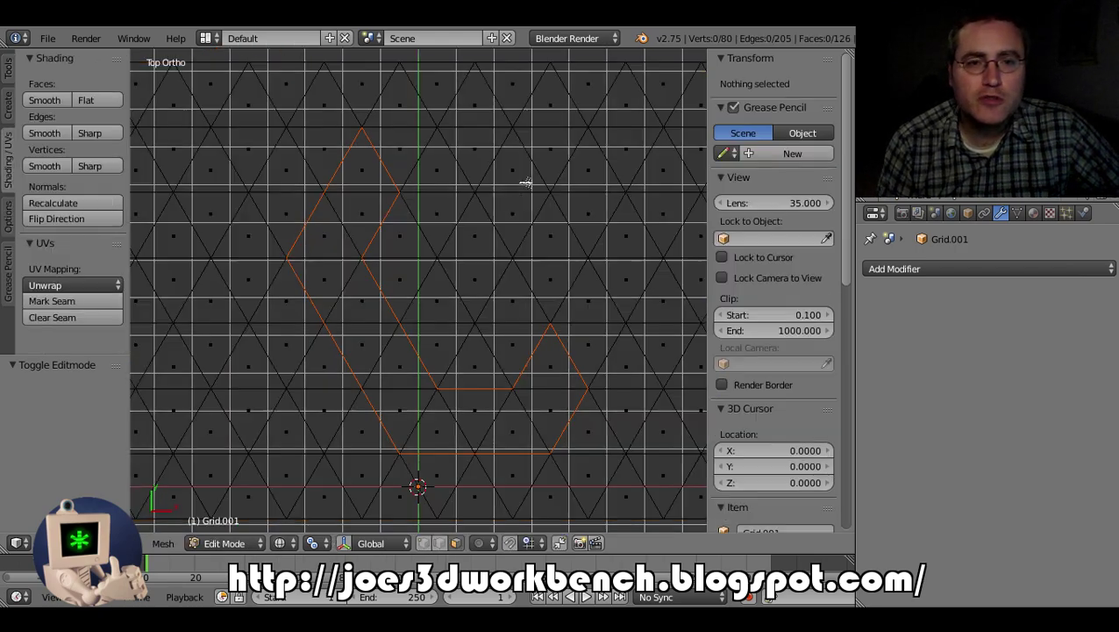
scroll(459, 263, "down", 2)
scroll(459, 264, "up", 3)
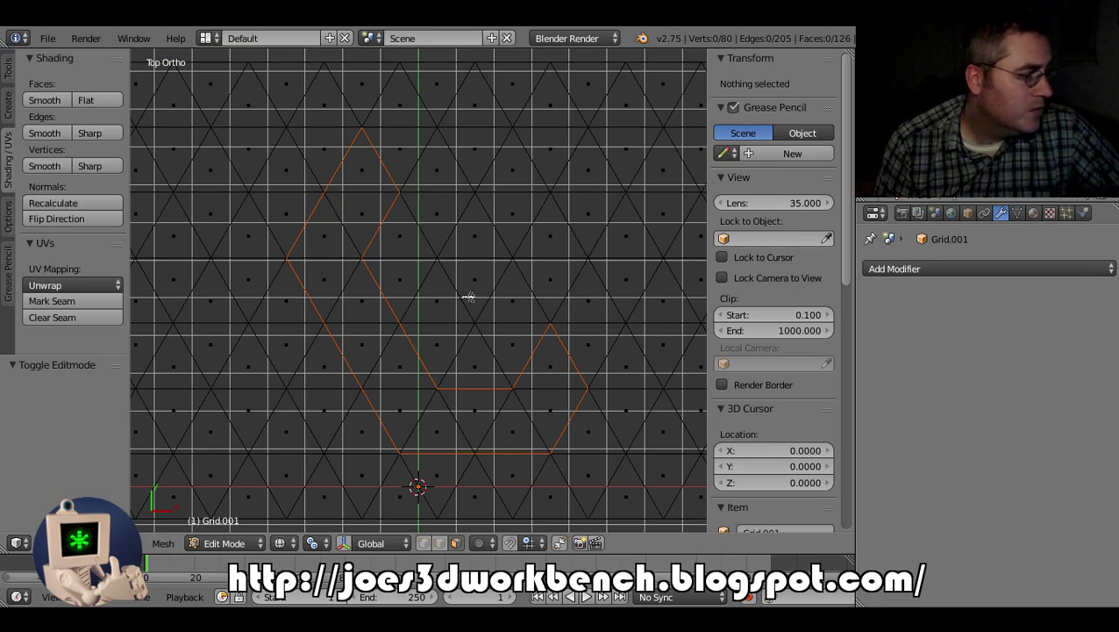
scroll(500, 353, "down", 1)
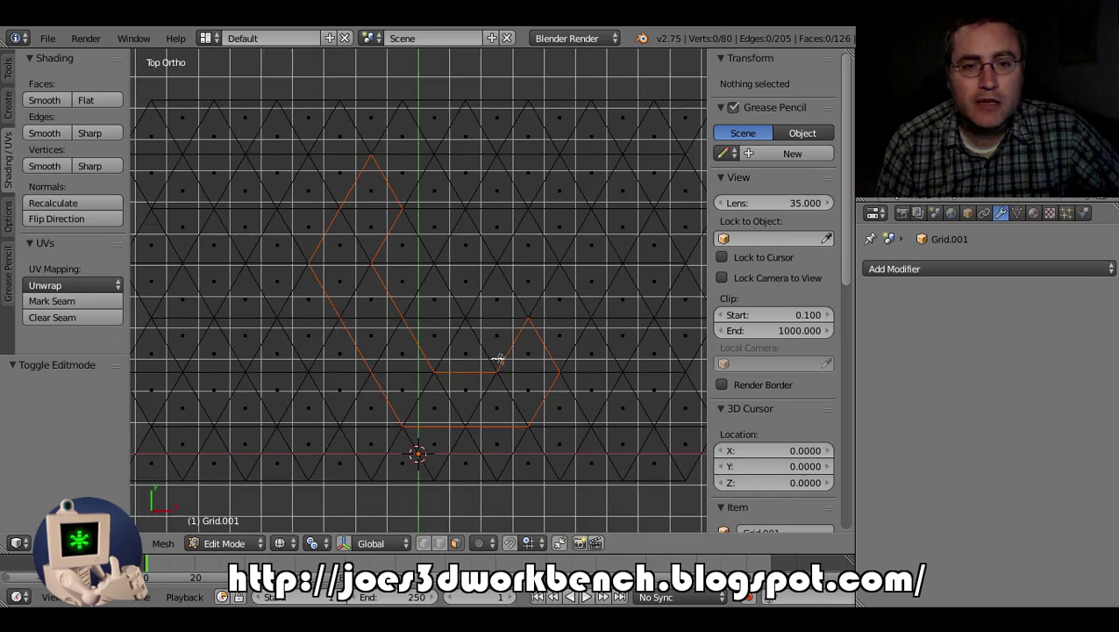
scroll(335, 359, "down", 2)
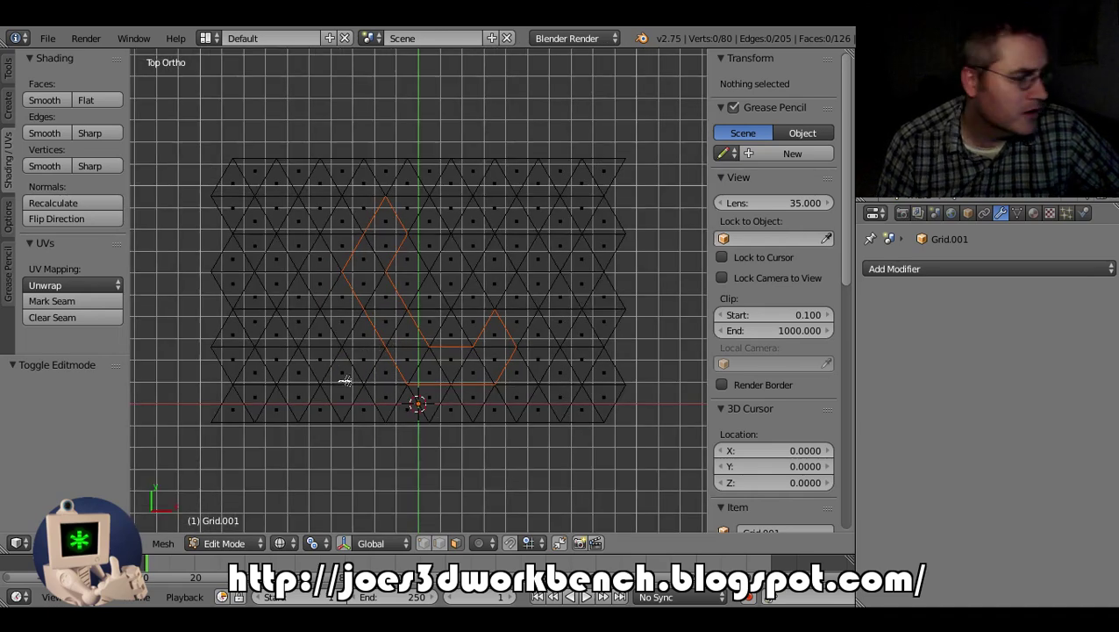
key("c")
right_click(369, 382)
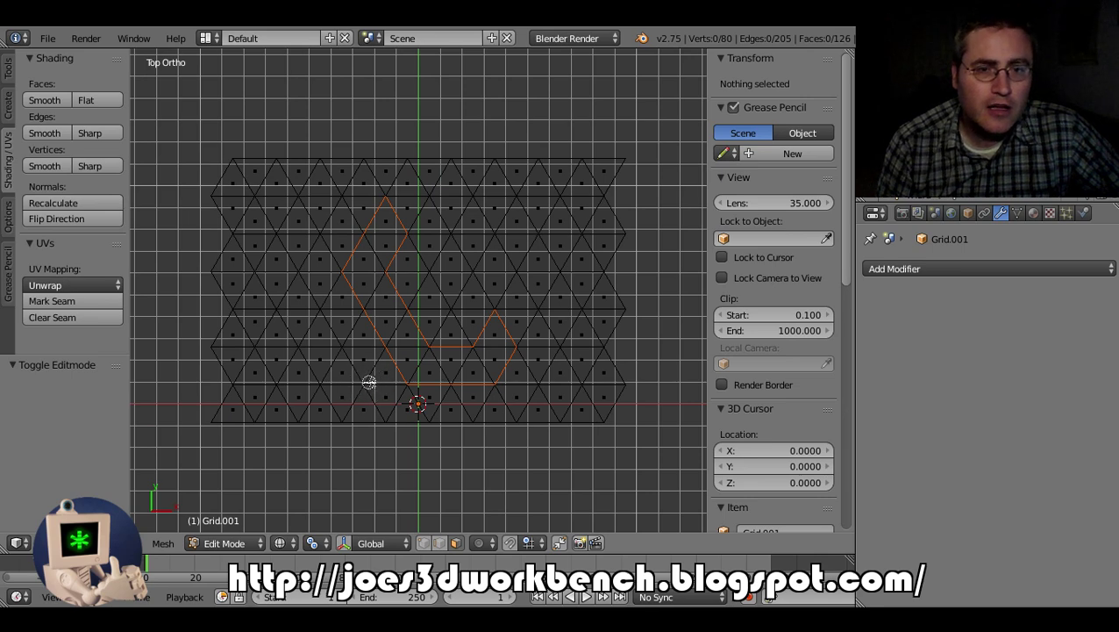
left_click_drag(383, 401, 333, 394)
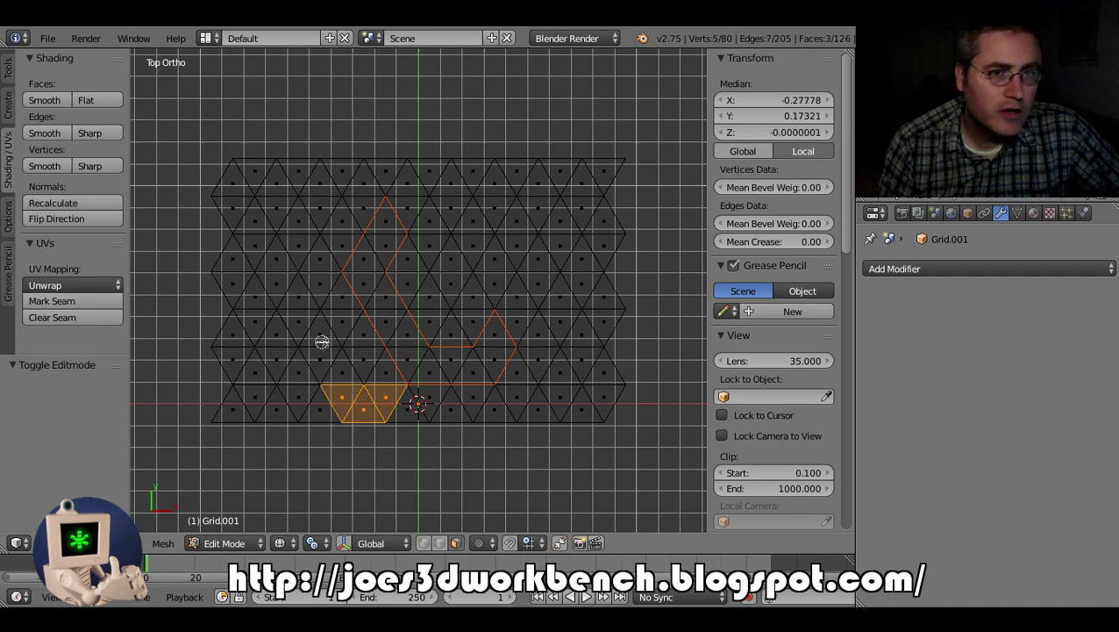
mouse_move(320, 338)
left_mouse_down()
mouse_move(339, 375)
mouse_move(337, 333)
mouse_move(357, 279)
mouse_move(342, 230)
left_mouse_up()
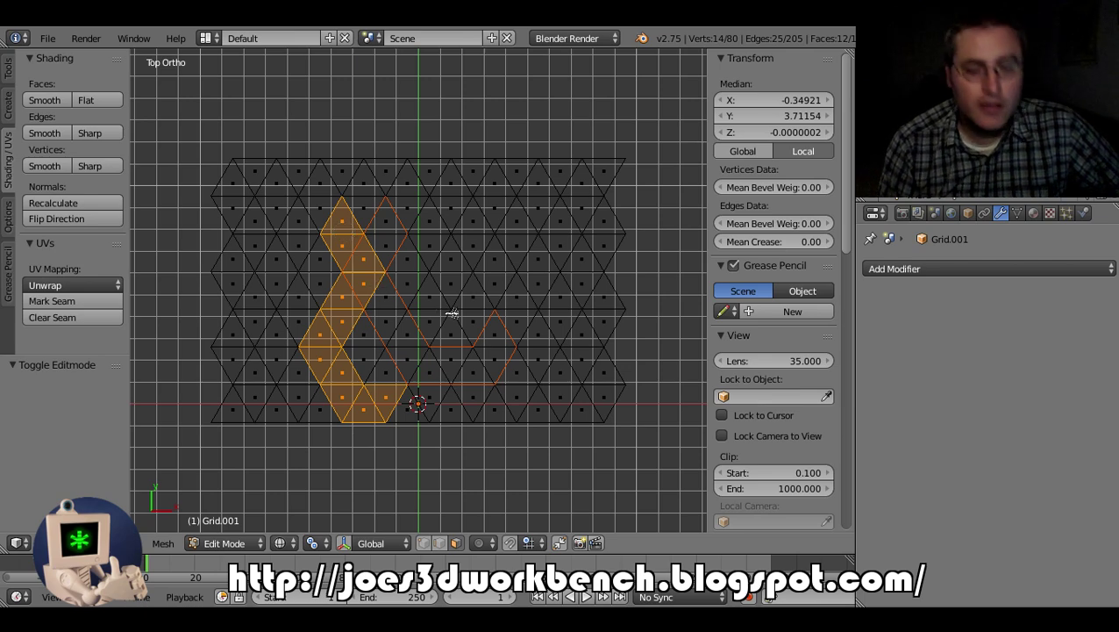
Duplicate the zigzag triangles, separate them as a new piece and extrude it 1 unit
key("shift+d")
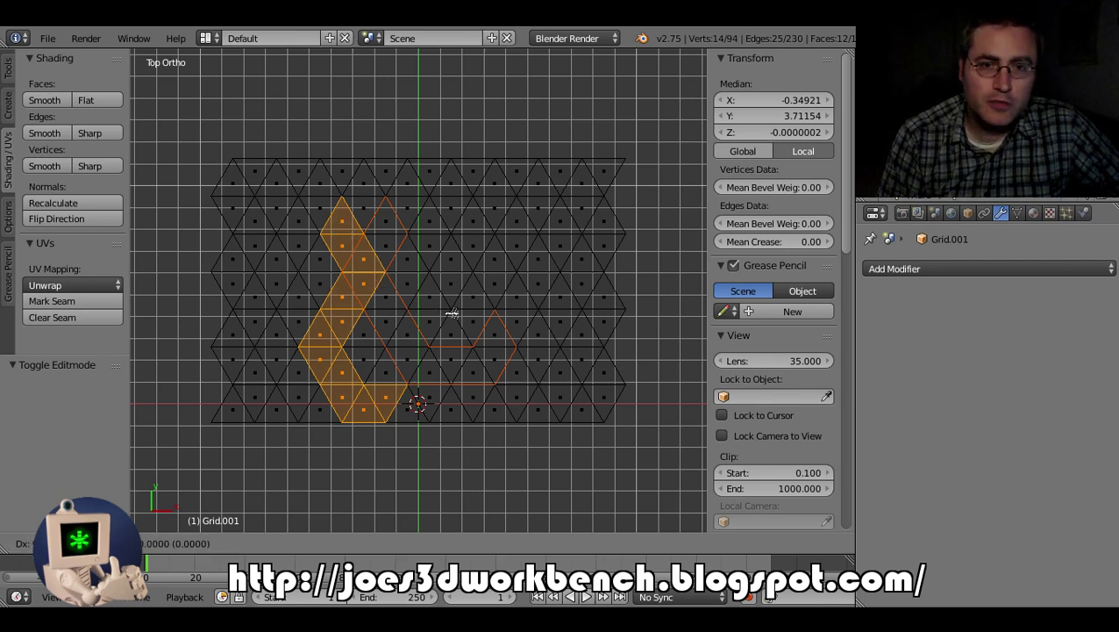
right_click(452, 313)
key("p")
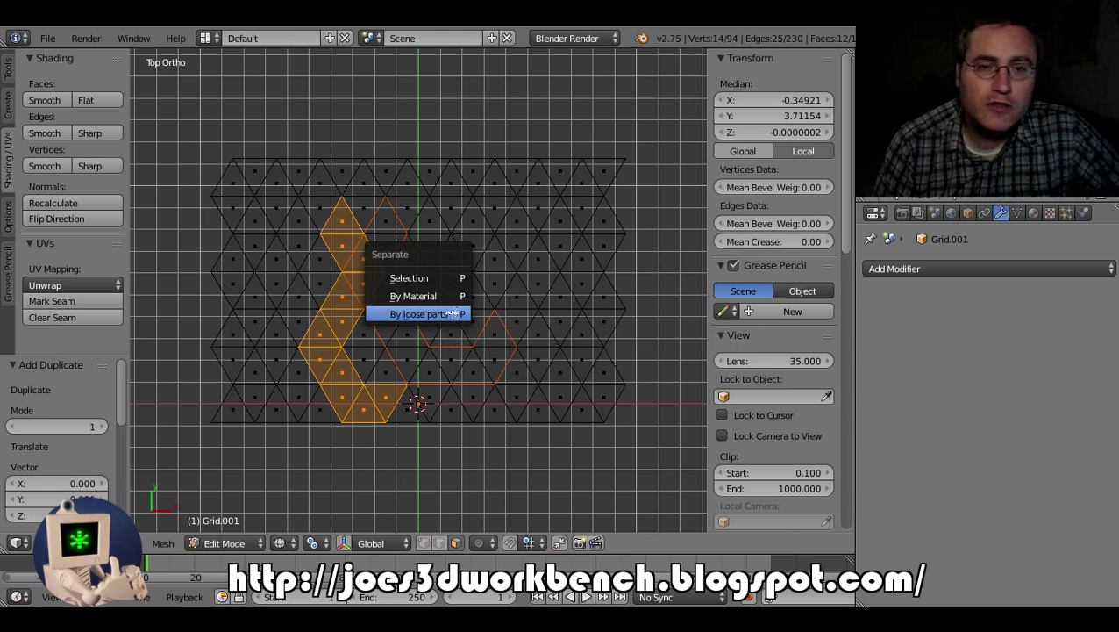
left_click(421, 313)
key("a")
key("e")
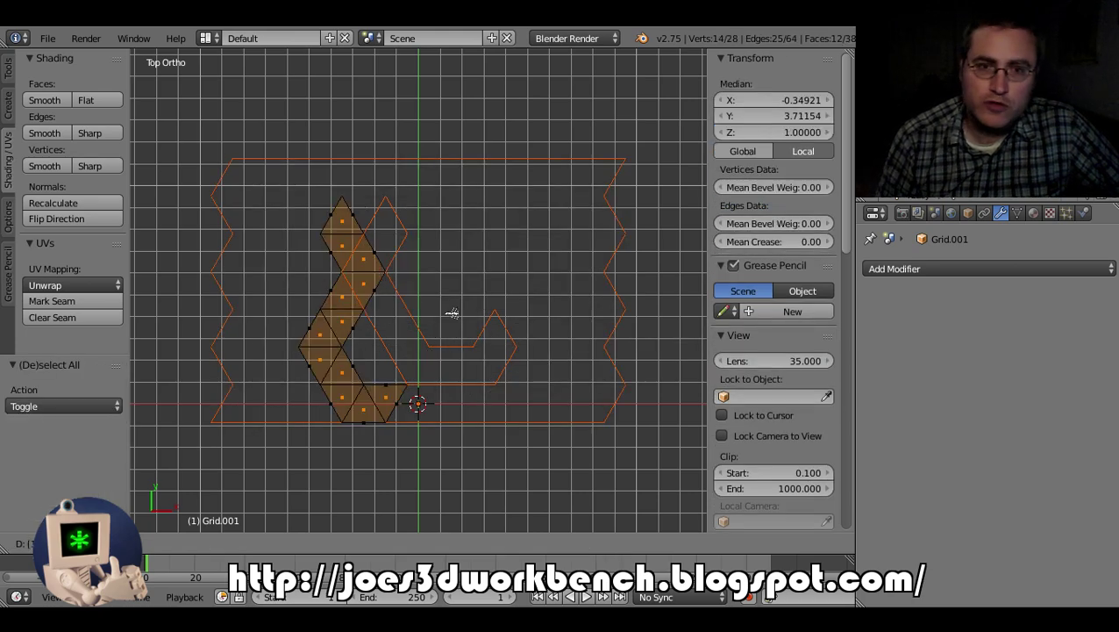
right_click(451, 313)
key("Tab")
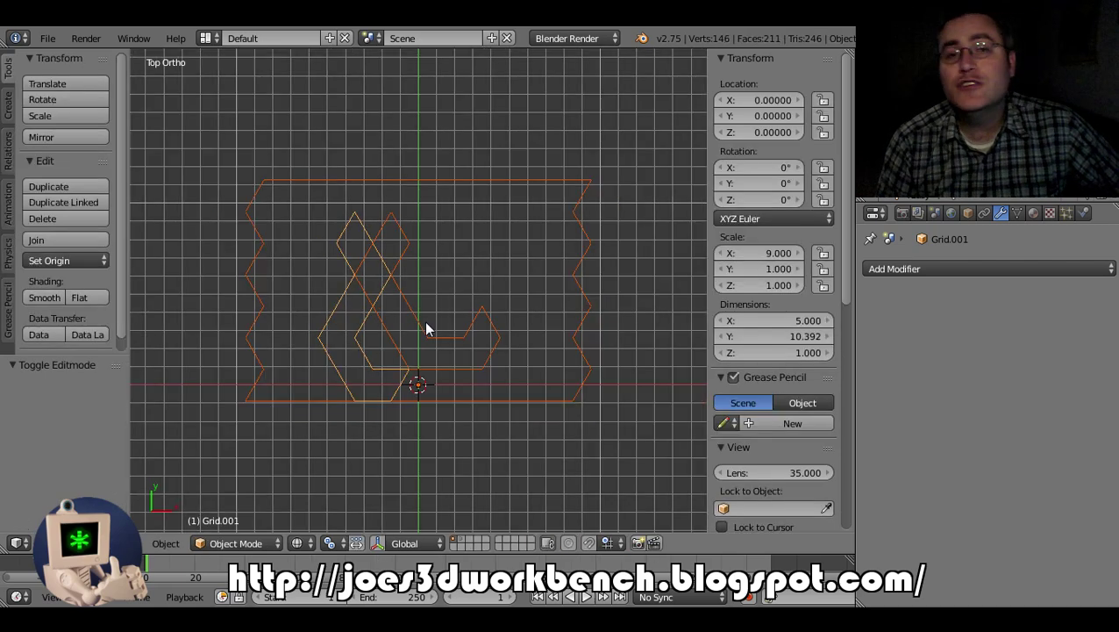
Move only the zigzag piece against the C-shaped piece, to X 4.034, Y 3.468
scroll(412, 342, "up", 1)
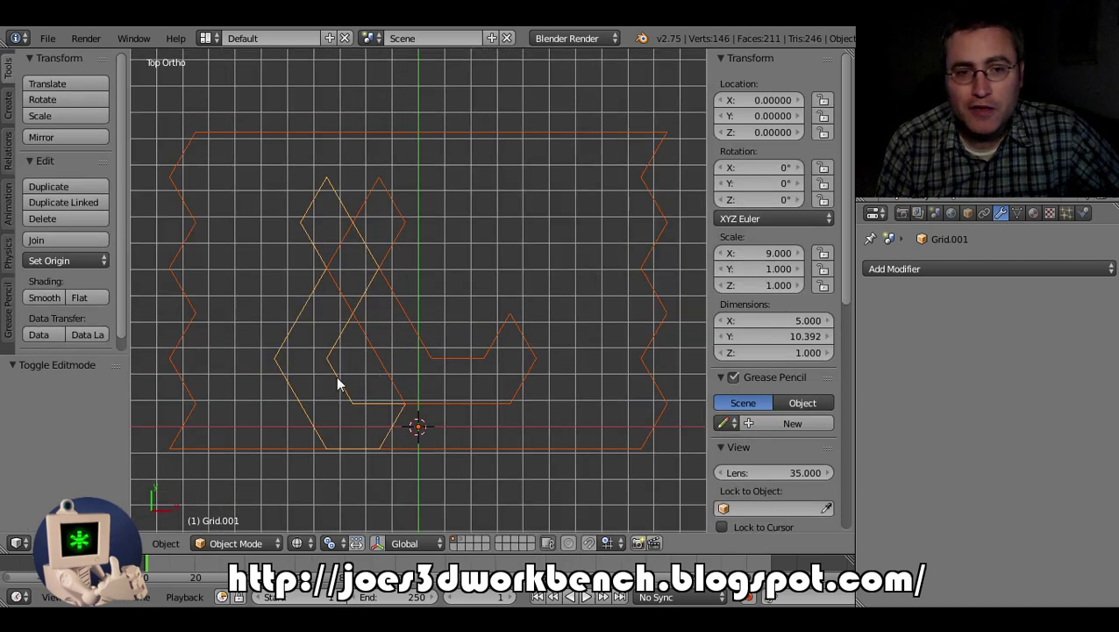
scroll(337, 384, "down", 1)
key("g")
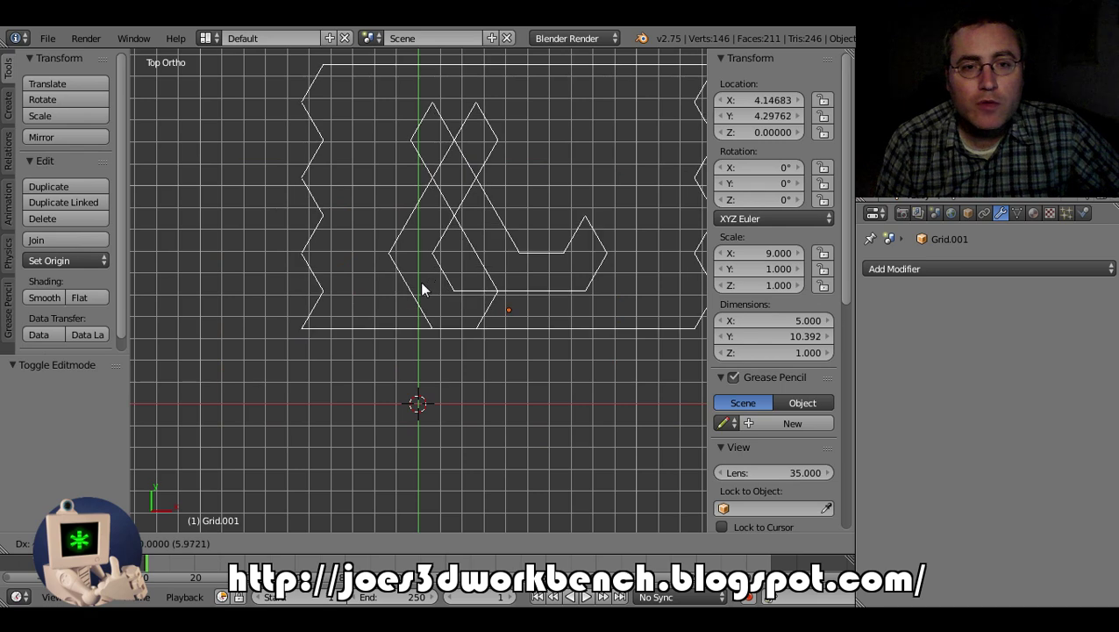
right_click(395, 307)
right_click(345, 353)
key("g")
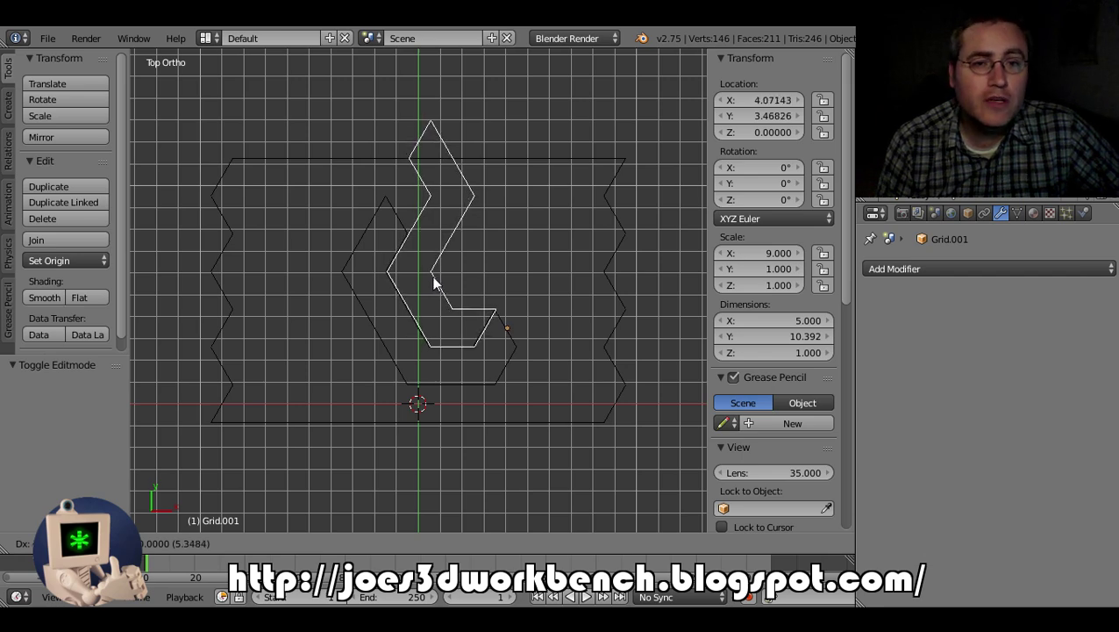
left_click(431, 276)
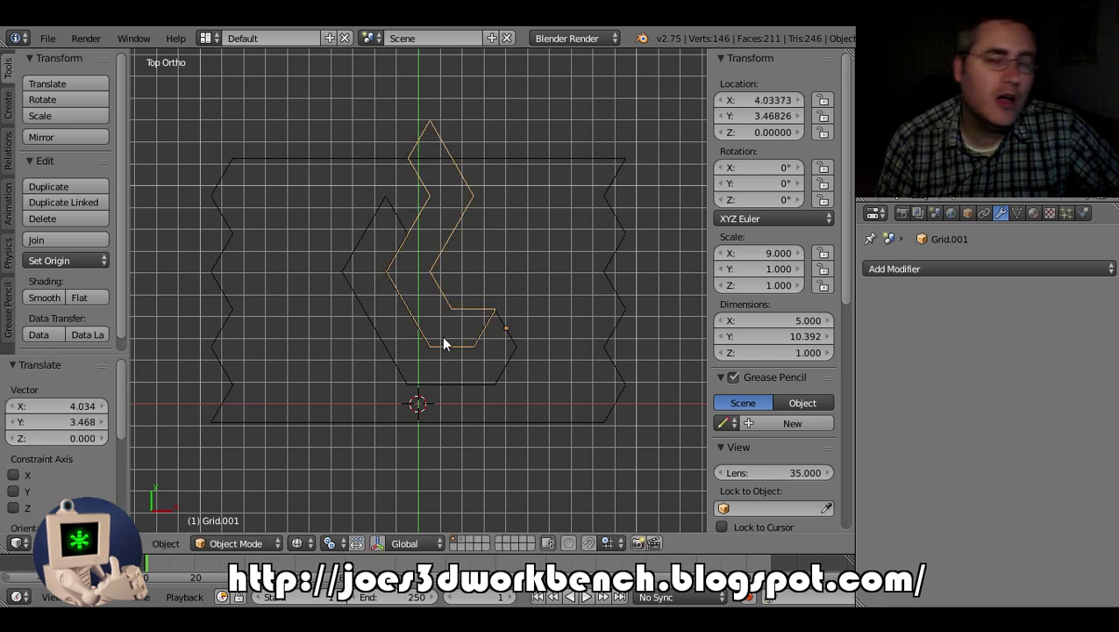
scroll(443, 344, "up", 6)
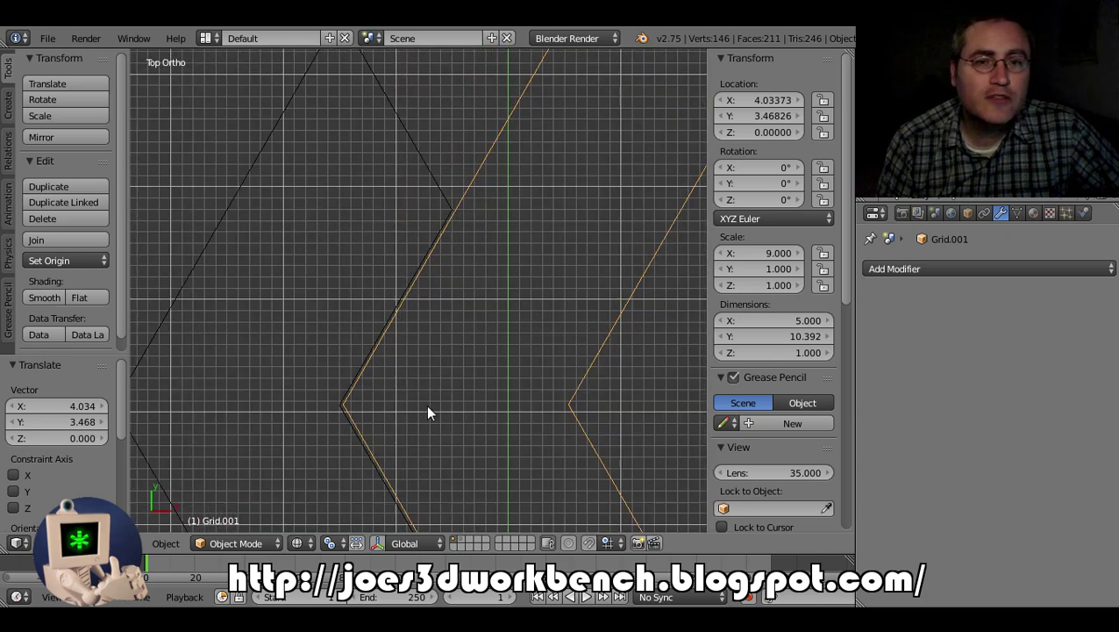
scroll(428, 412, "down", 5)
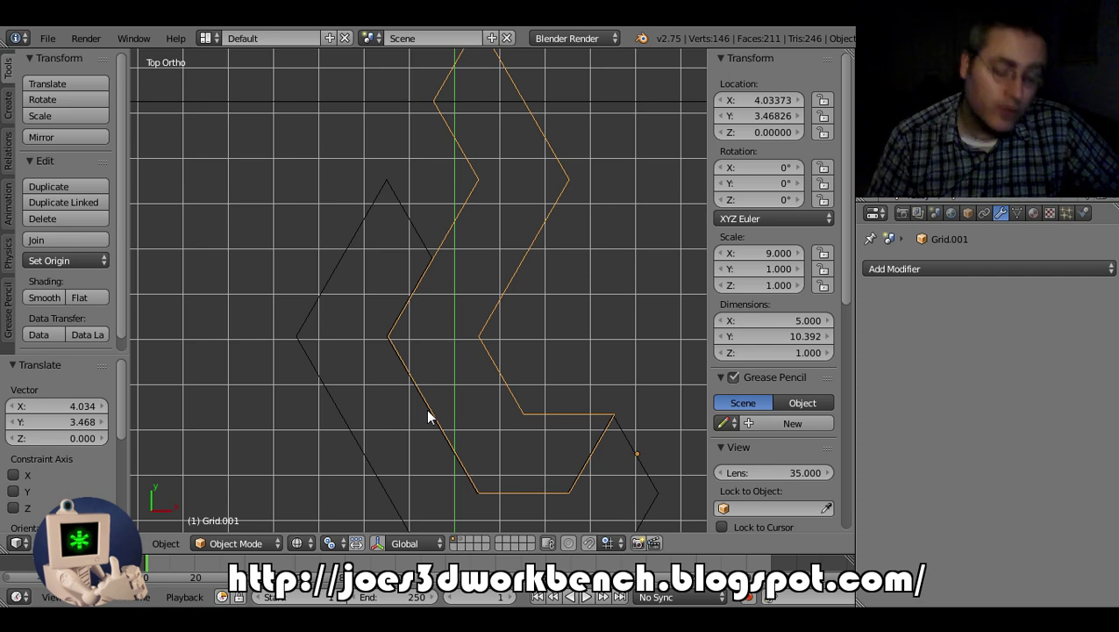
Open the Add Modifier list in the Modifiers tab for Grid.001
left_click(912, 268)
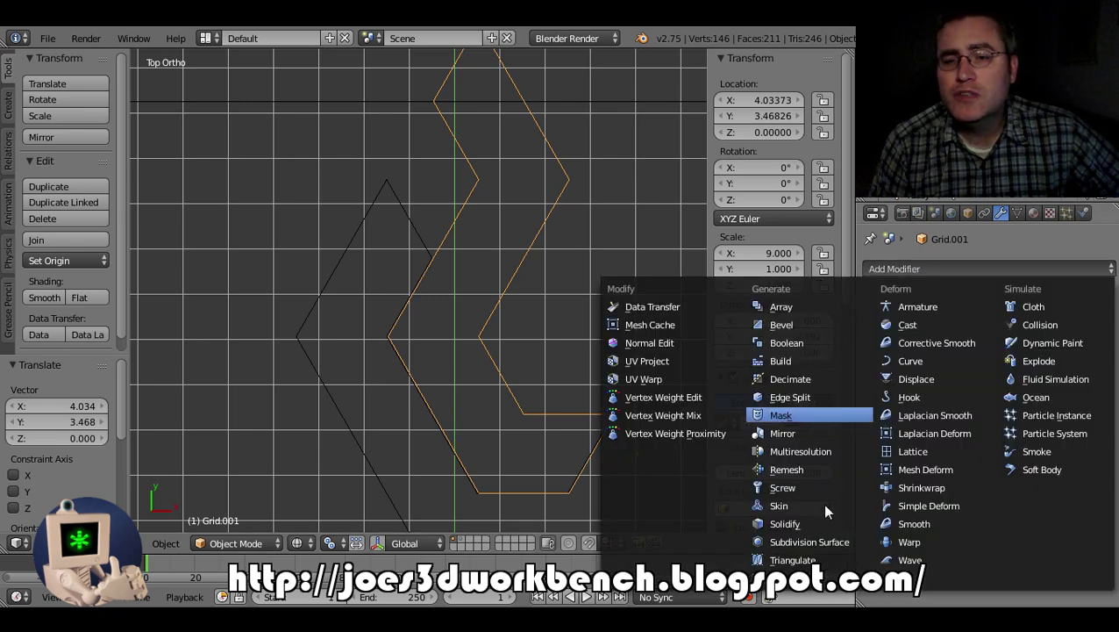
Add a Solidify modifier to the zigzag piece with thickness 0.05
left_click(781, 525)
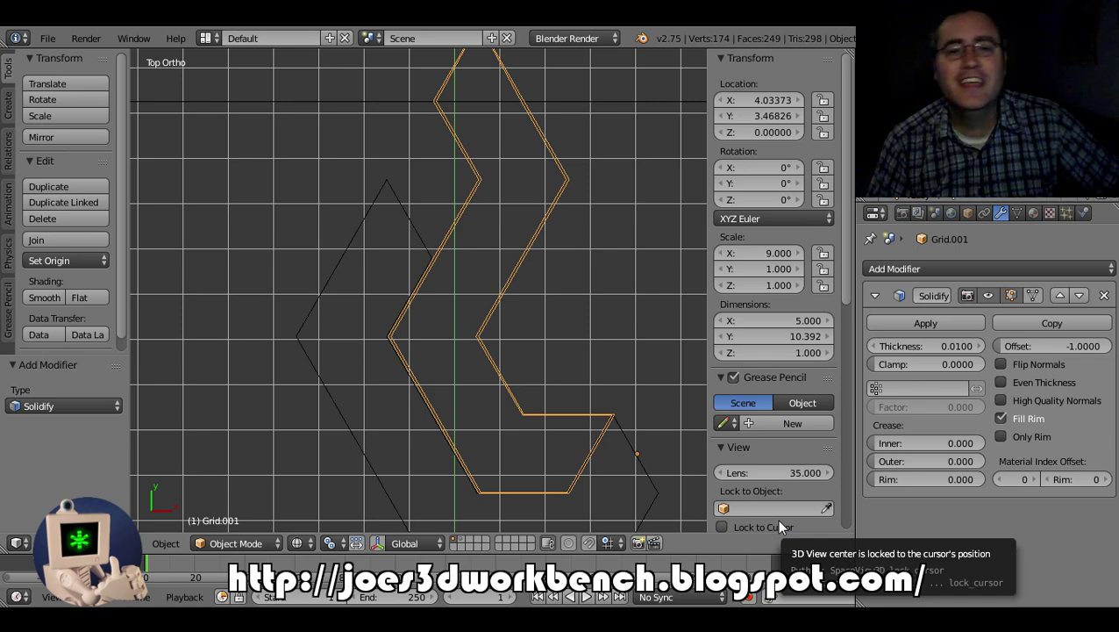
left_click(948, 349)
type(".5")
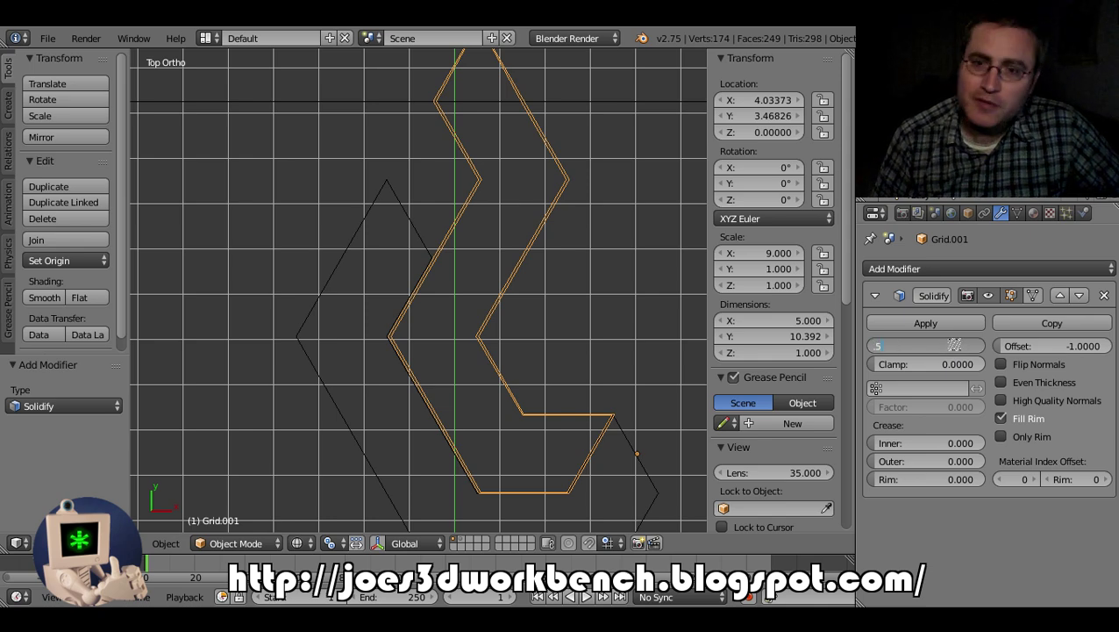
key("Return")
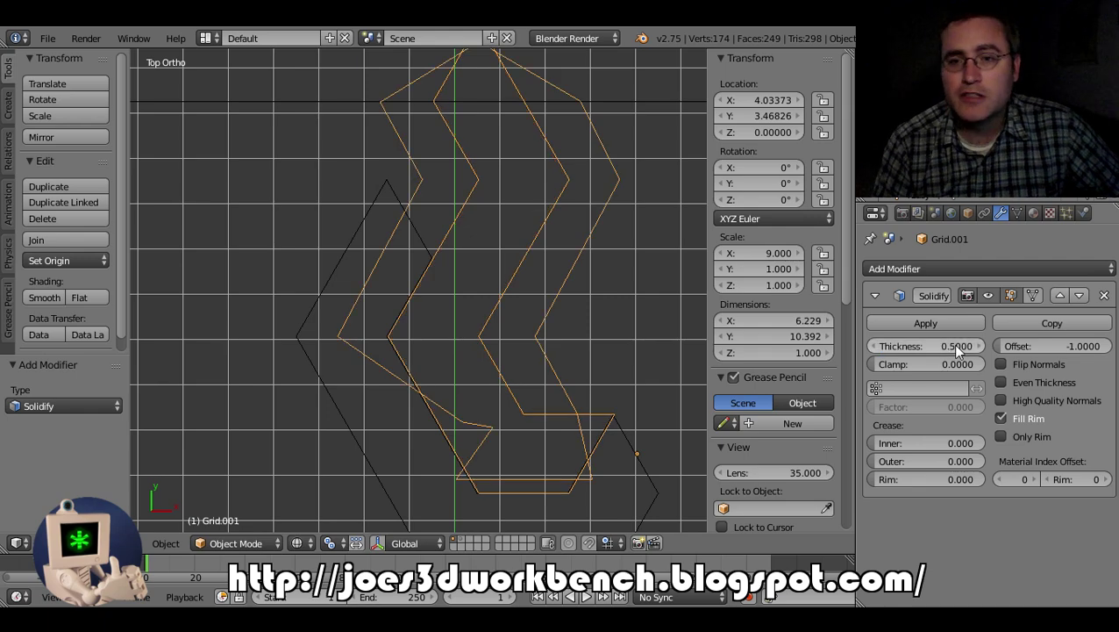
left_click(952, 346)
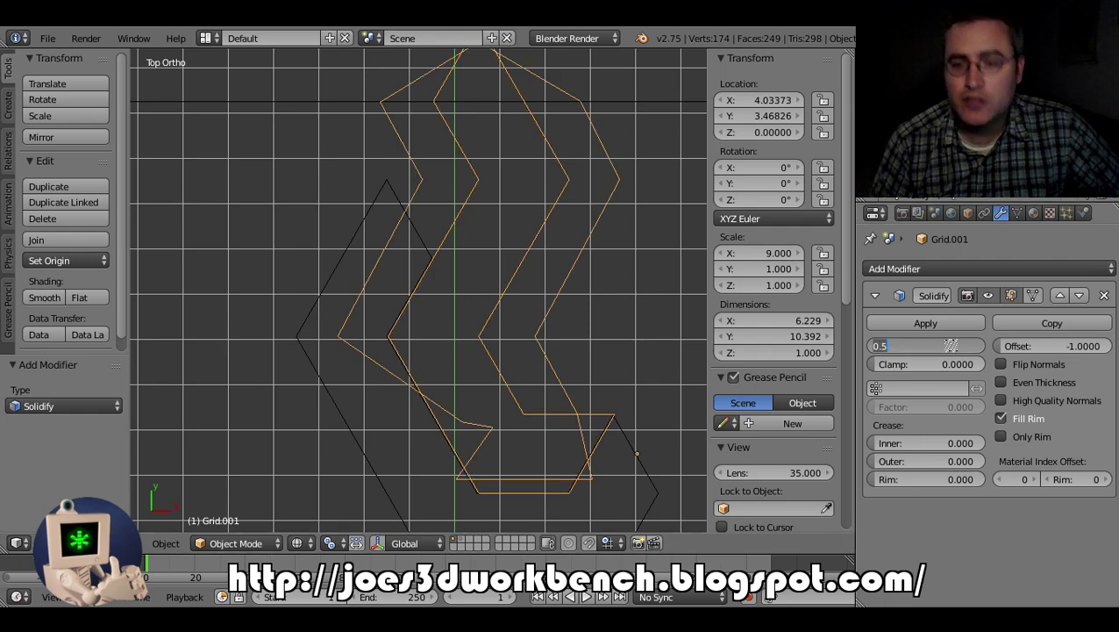
type(".05")
key("Return")
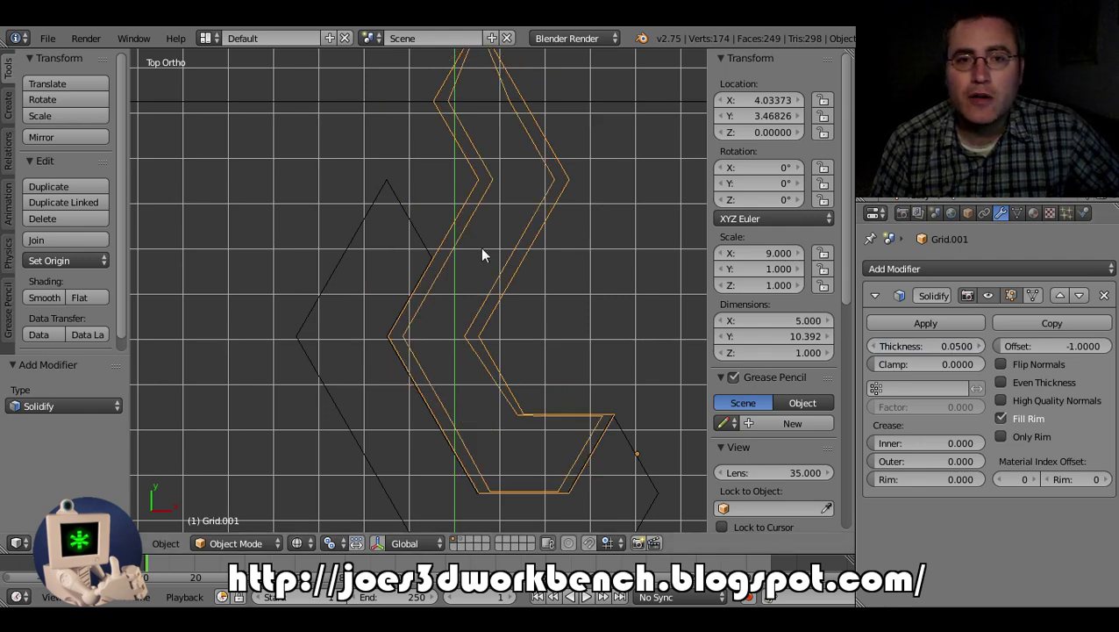
Inspect the thin-walled outline, then frame the whole piece in Top Ortho view
mouse_move(482, 256)
middle_mouse_down()
mouse_move(489, 230)
mouse_move(472, 327)
mouse_move(428, 301)
mouse_move(383, 209)
mouse_move(425, 288)
mouse_move(437, 292)
mouse_move(445, 271)
mouse_move(392, 200)
mouse_move(465, 285)
middle_mouse_up()
key("z")
key("z")
key("KP_7")
scroll(465, 286, "down", 6)
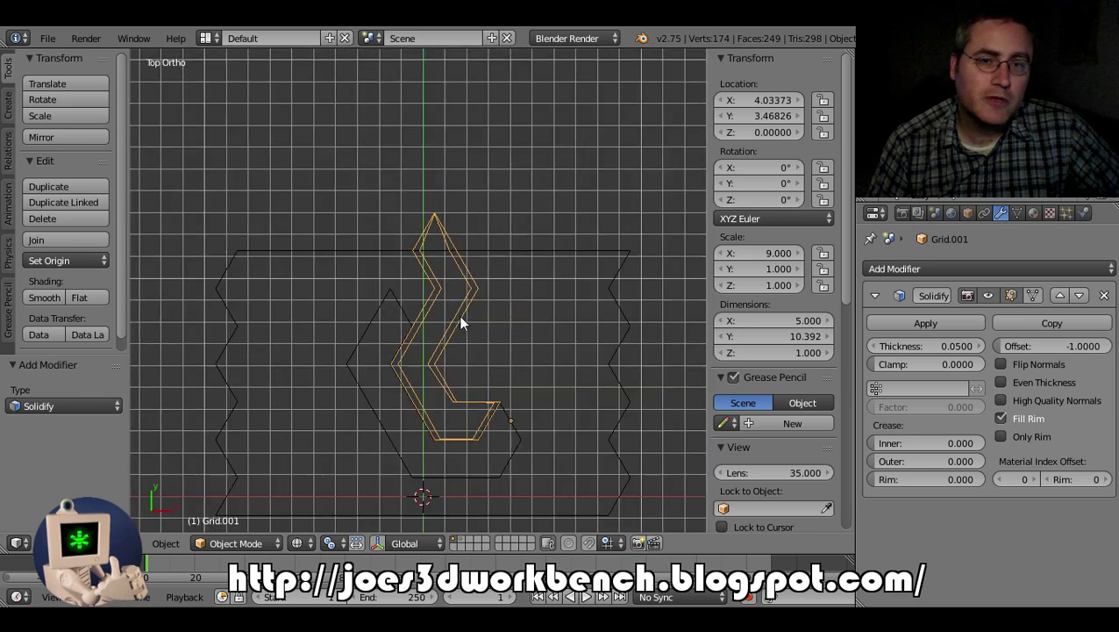
scroll(458, 350, "up", 3)
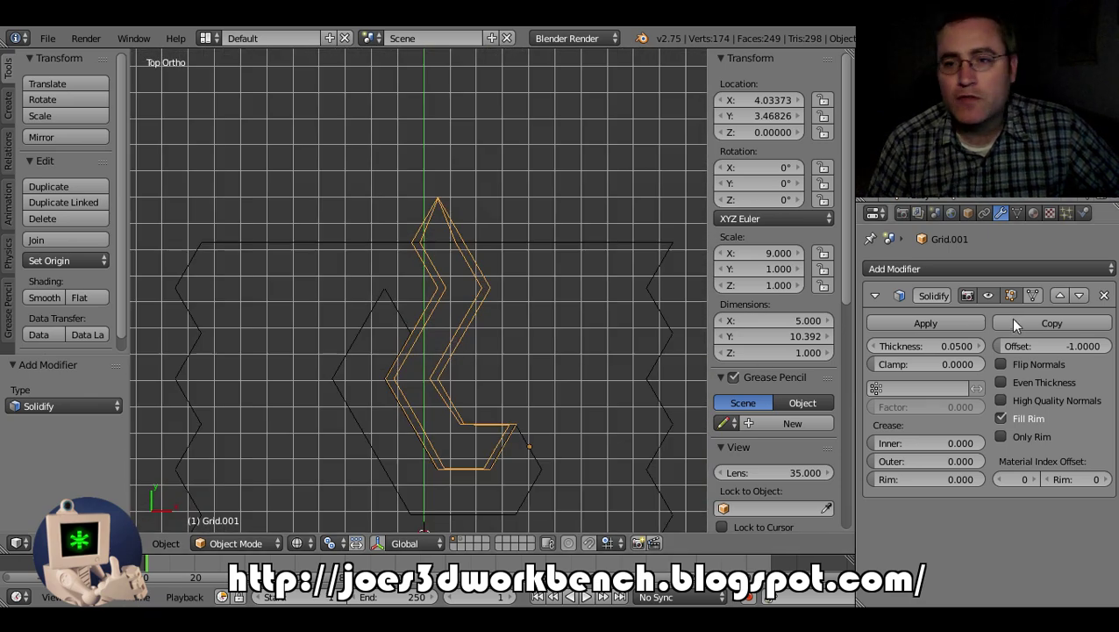
scroll(509, 358, "down", 2)
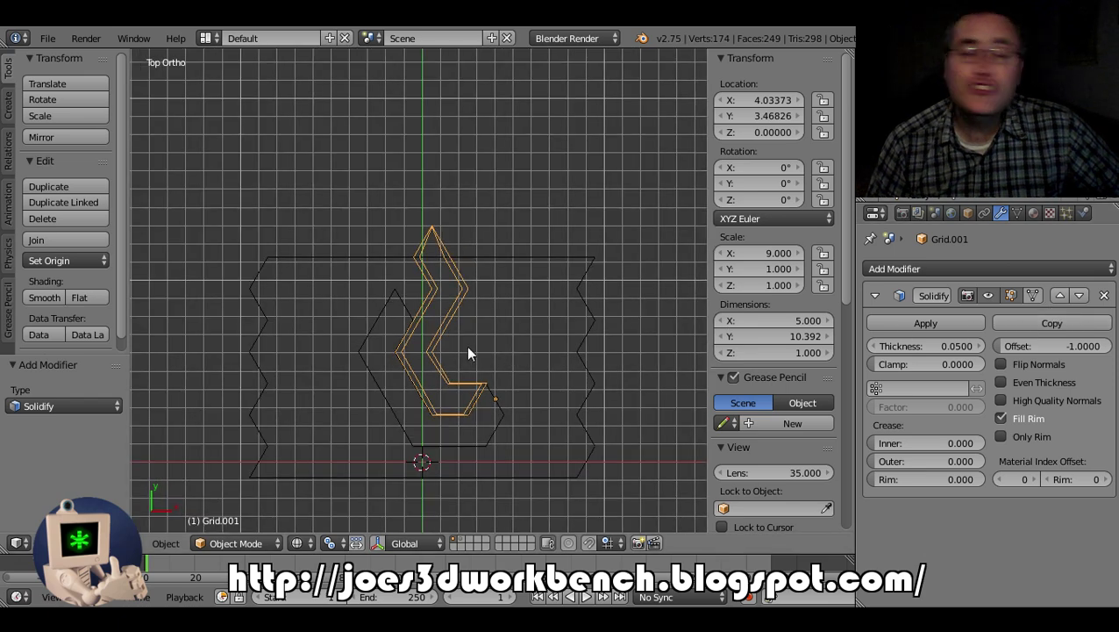
Remove the Solidify modifier from the chair-shaped piece and switch to solid shading
left_click(1104, 295)
scroll(597, 288, "down", 2)
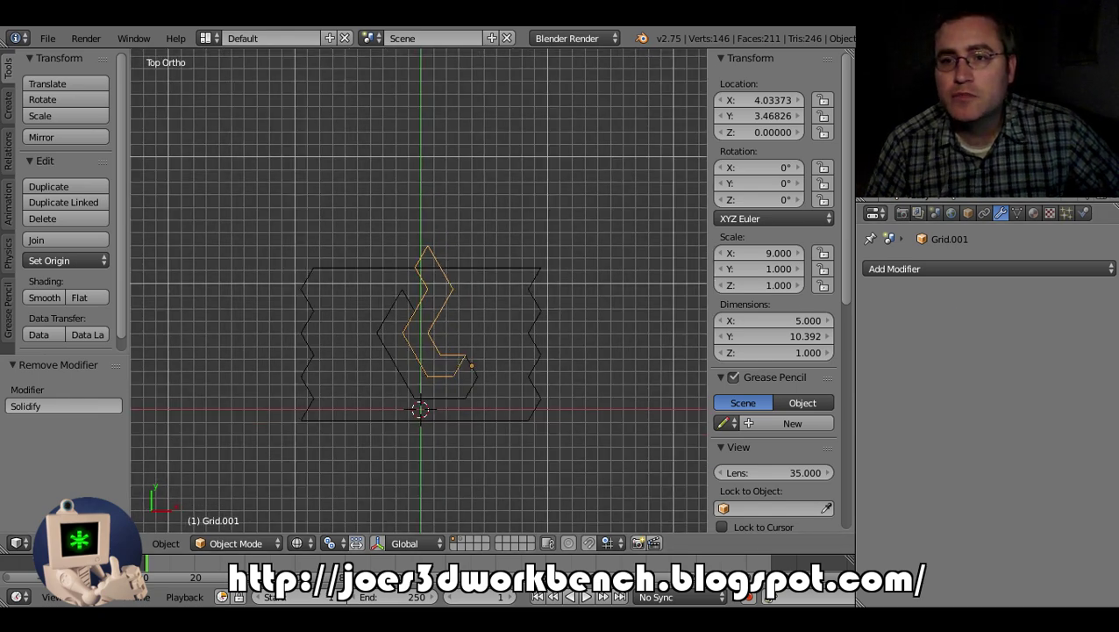
key("z")
scroll(526, 307, "up", 3)
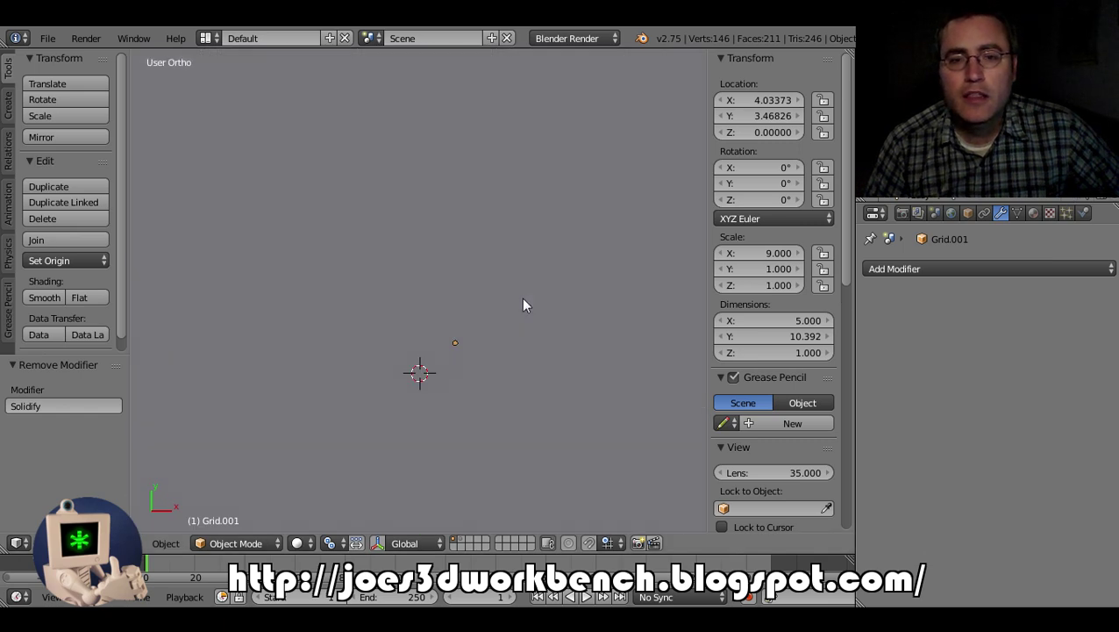
mouse_move(525, 305)
middle_mouse_down()
mouse_move(467, 239)
mouse_move(468, 257)
middle_mouse_up()
scroll(468, 257, "down", 3)
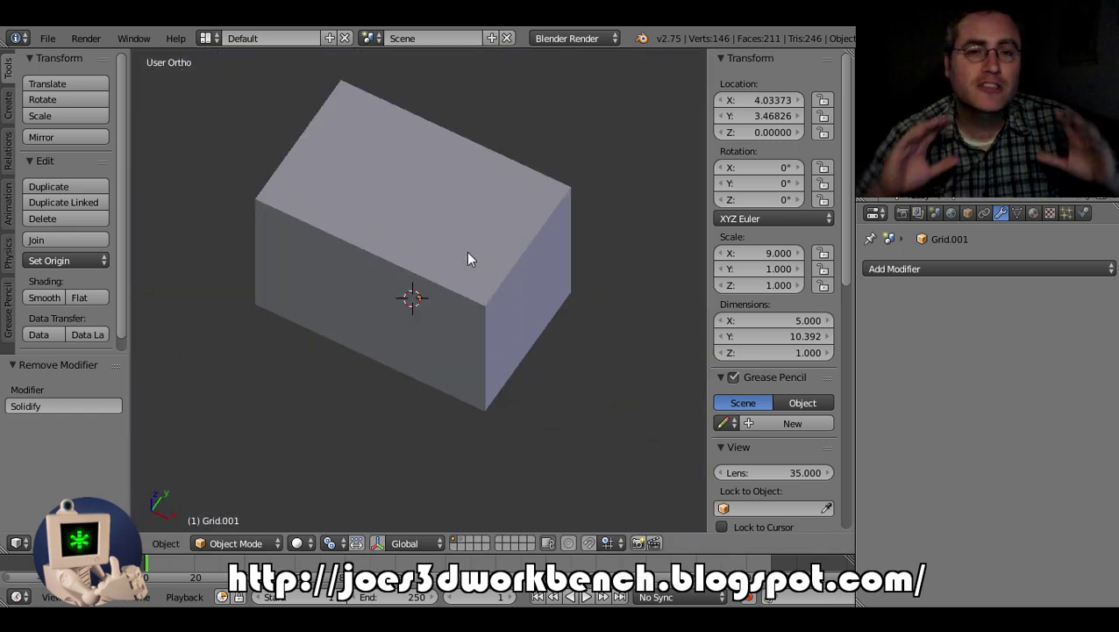
Set the large Replicator box's Maximum Draw Type to Wire
right_click(466, 251)
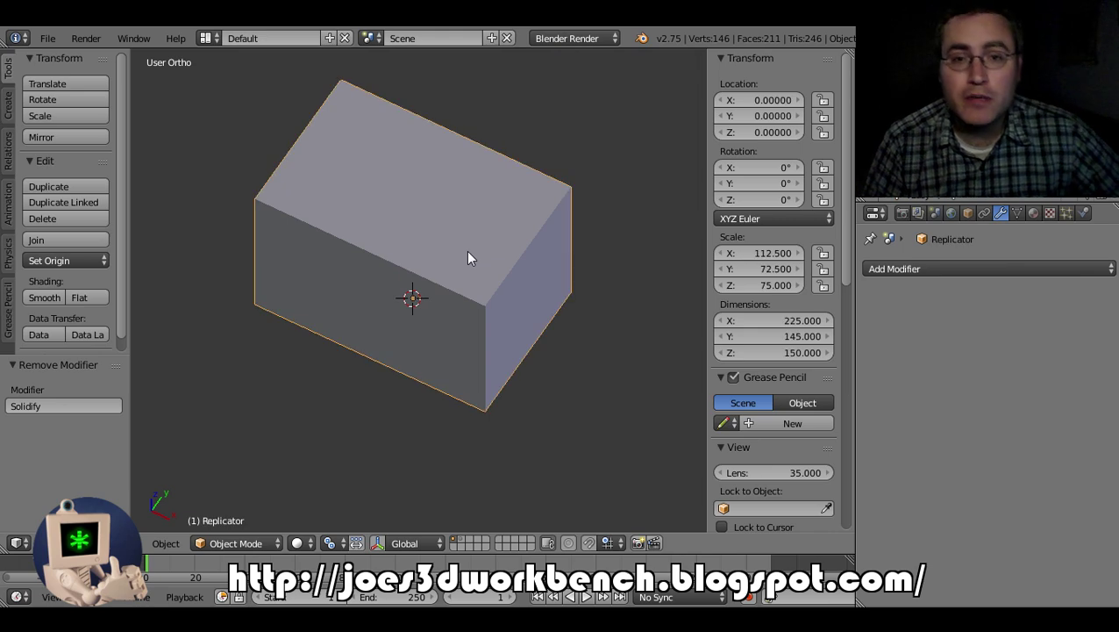
left_click(968, 213)
scroll(925, 374, "down", 5)
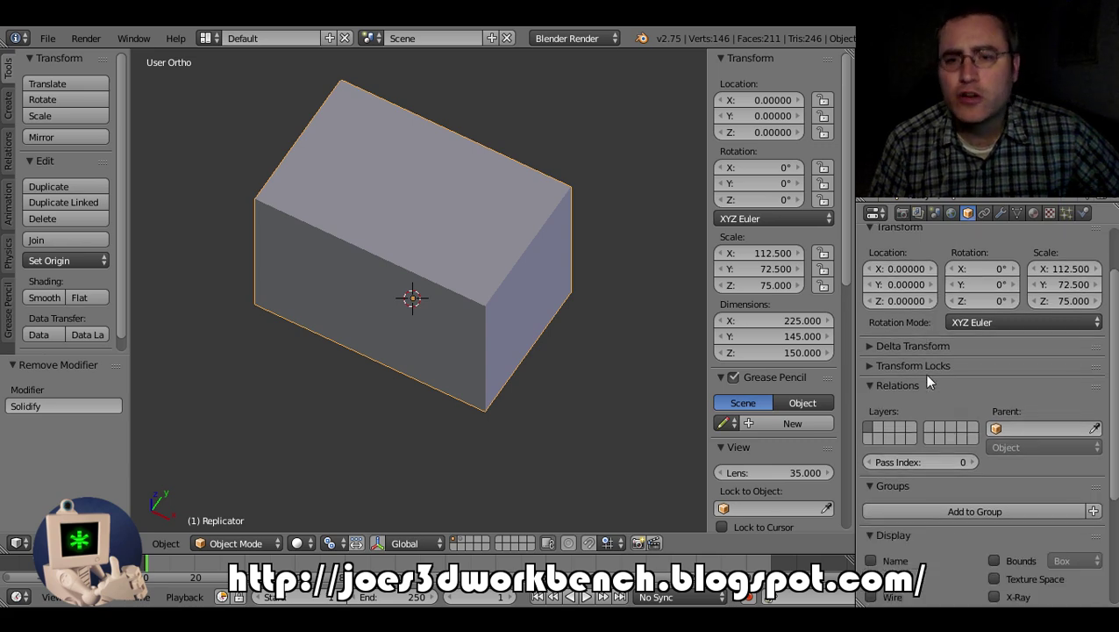
scroll(929, 386, "down", 2)
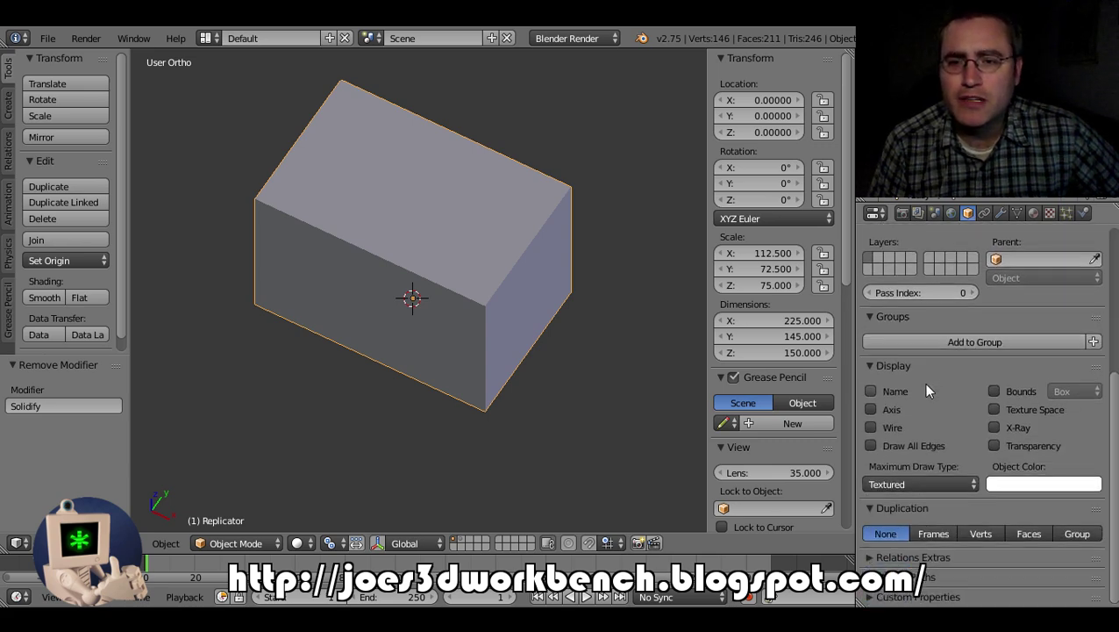
left_click(921, 484)
left_click(895, 443)
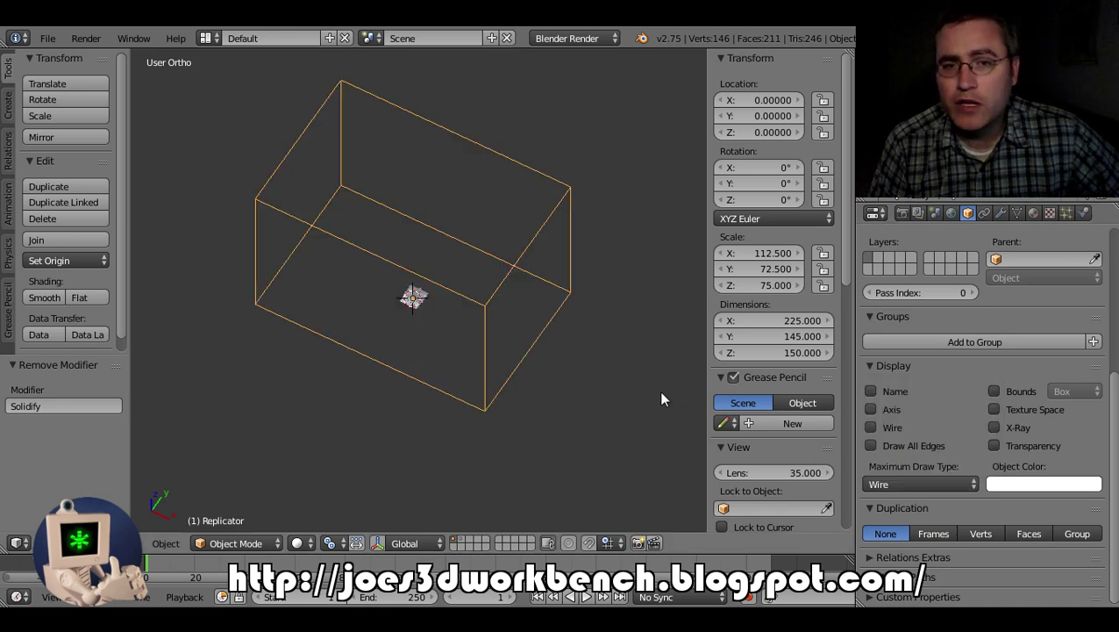
scroll(342, 281, "up", 5)
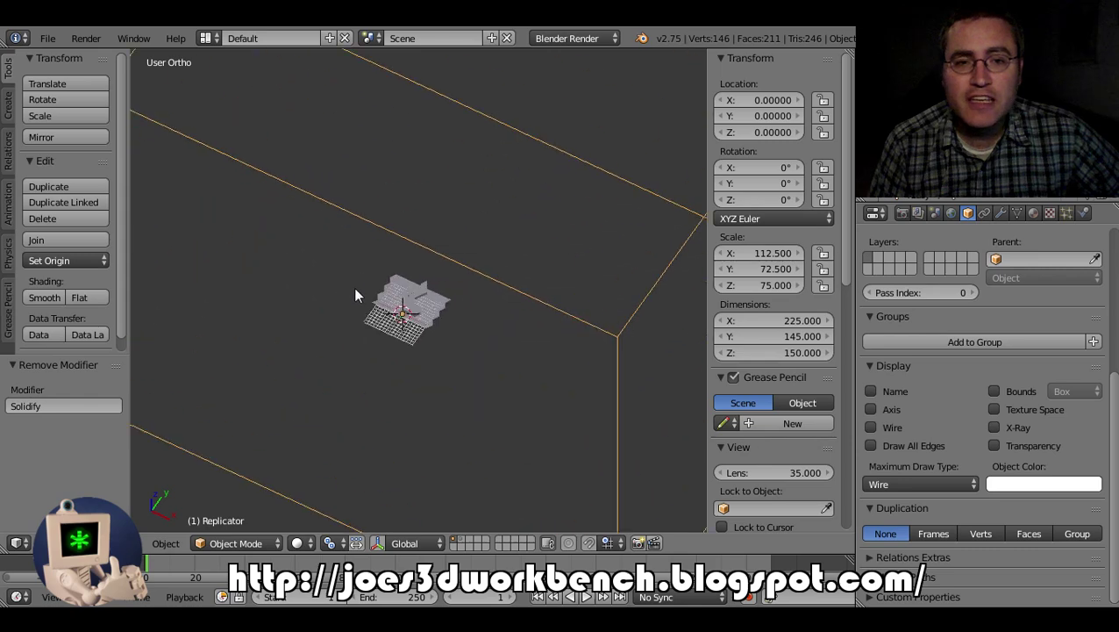
Select the Grid.002 outline and chair piece Grid.001, tilting the view to see them in 3D
right_click(410, 291)
right_click(424, 300)
scroll(433, 316, "down", 5)
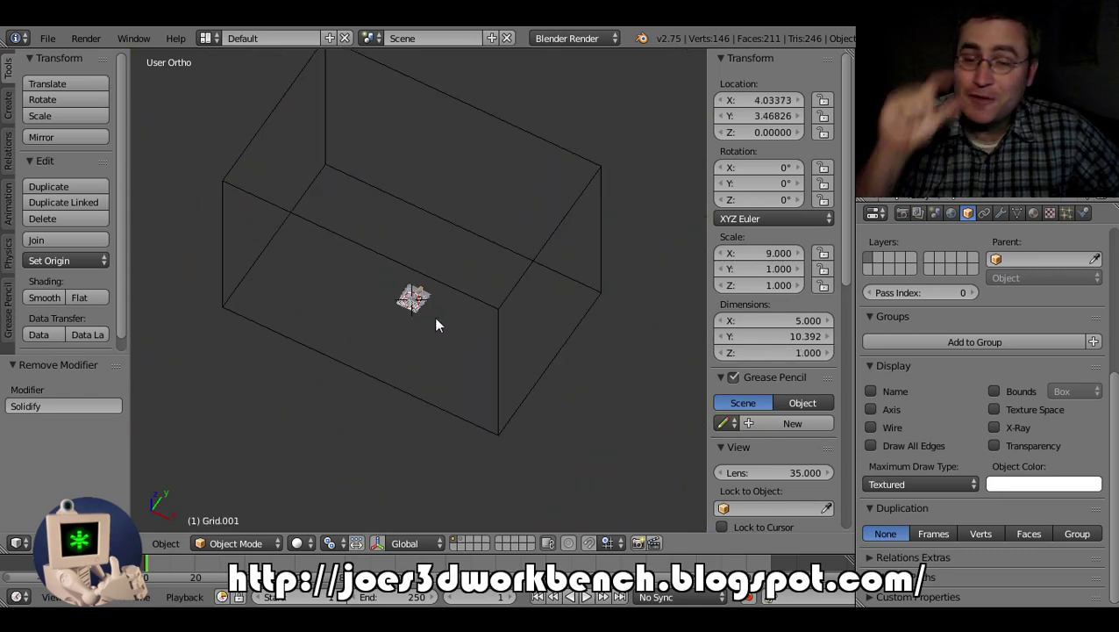
scroll(436, 325, "up", 4)
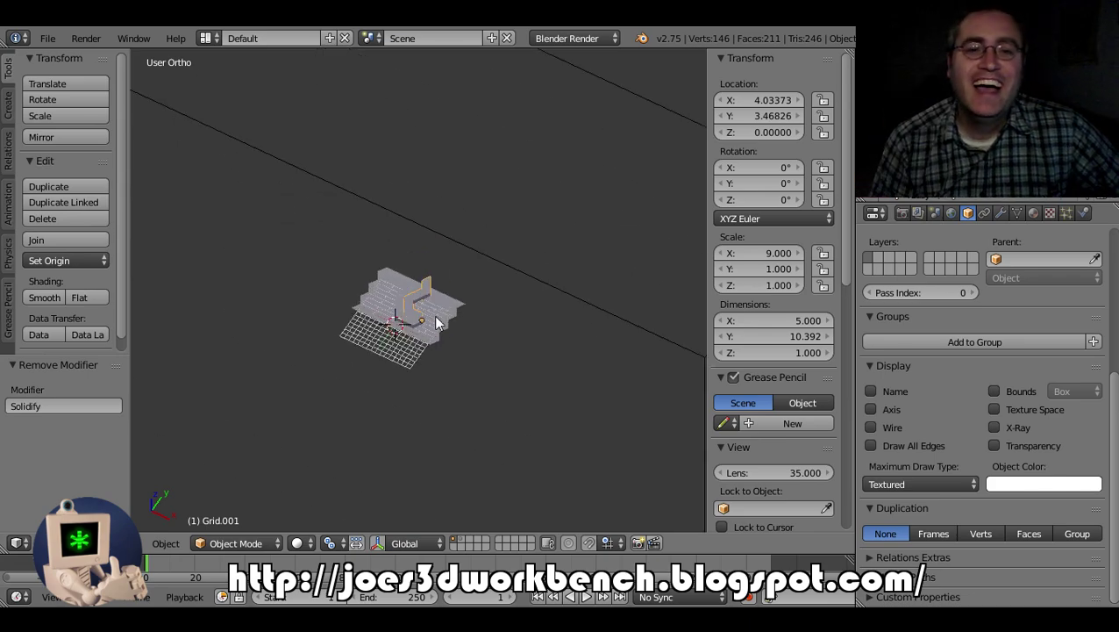
middle_click_drag(375, 278, 378, 317)
scroll(381, 317, "up", 2)
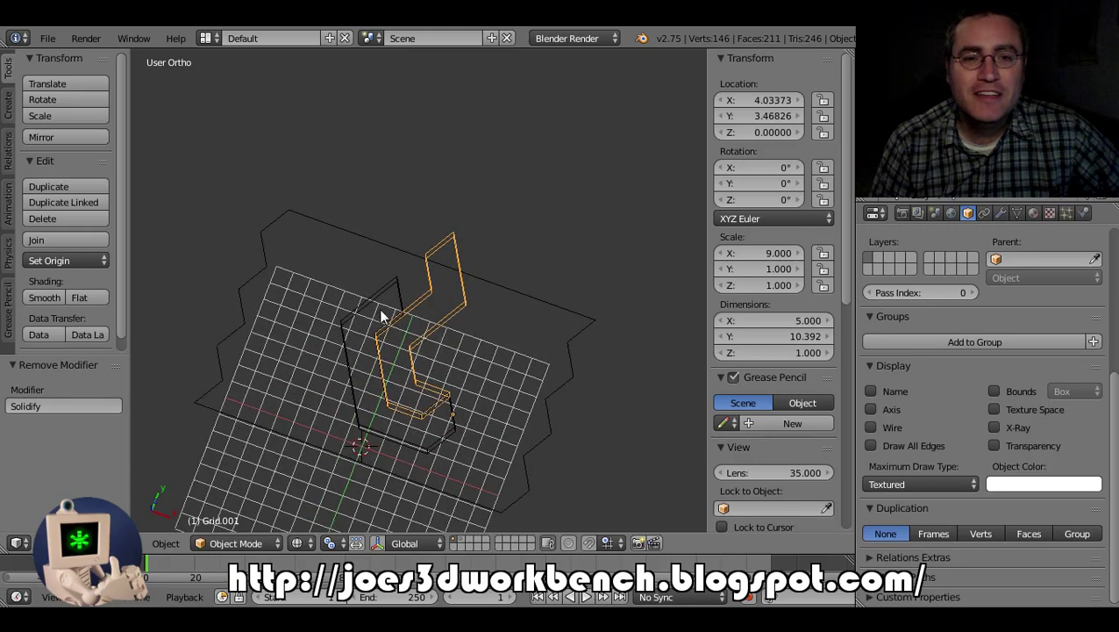
Scale the selected chair piece and outer tray outline up by a factor of 5
right_click(392, 282, "shift")
right_click(384, 245, "shift")
scroll(436, 300, "down", 2)
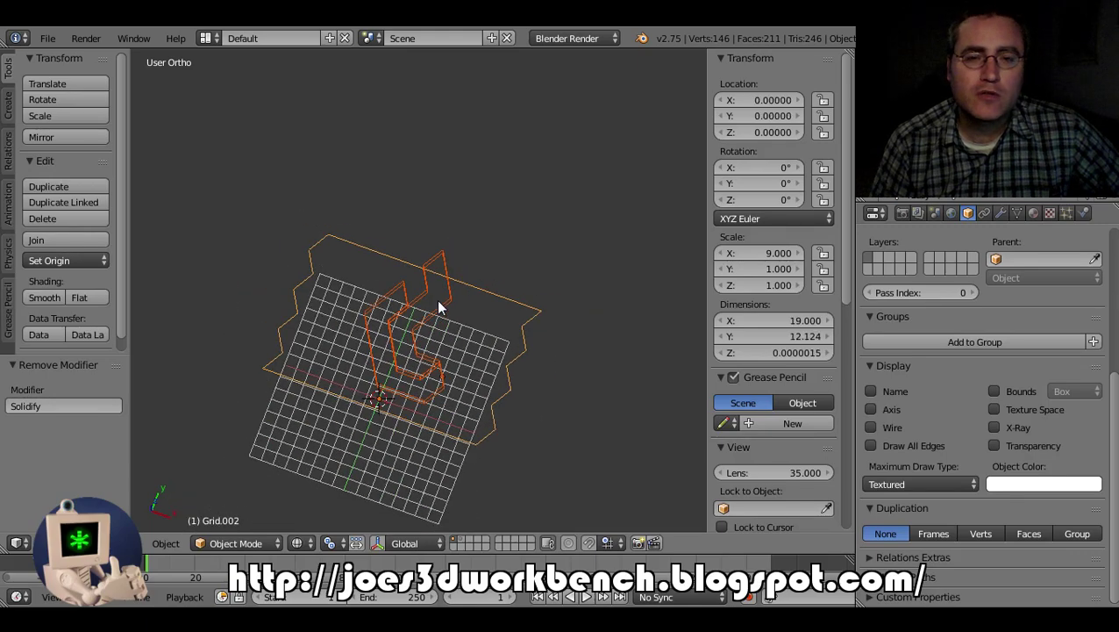
key("KP_7")
scroll(435, 307, "down", 6)
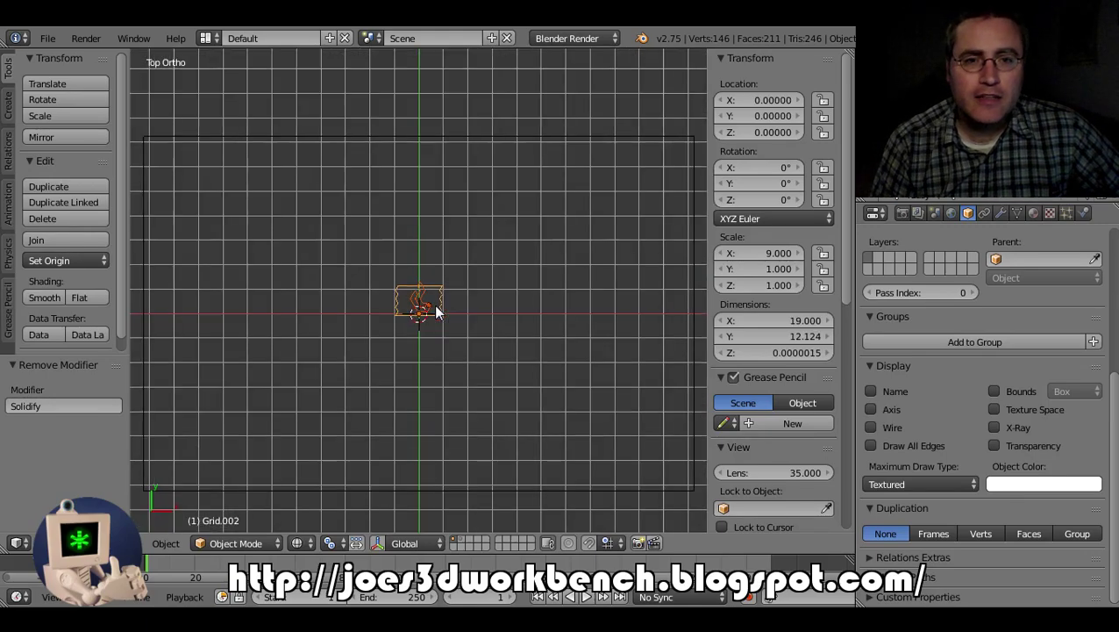
scroll(433, 308, "up", 2)
key("s")
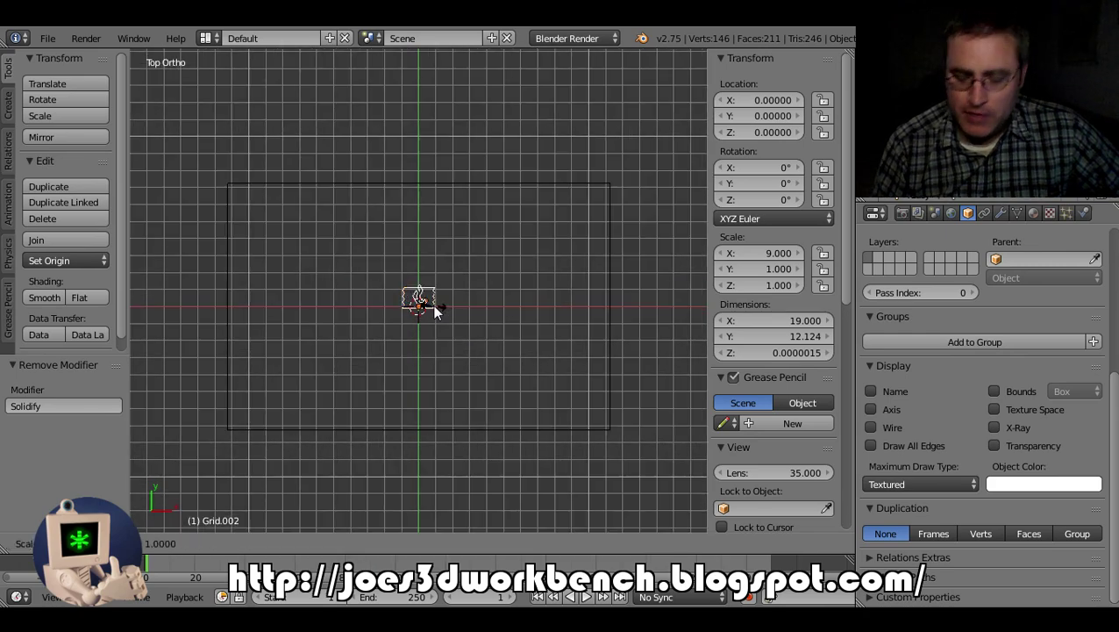
key("5")
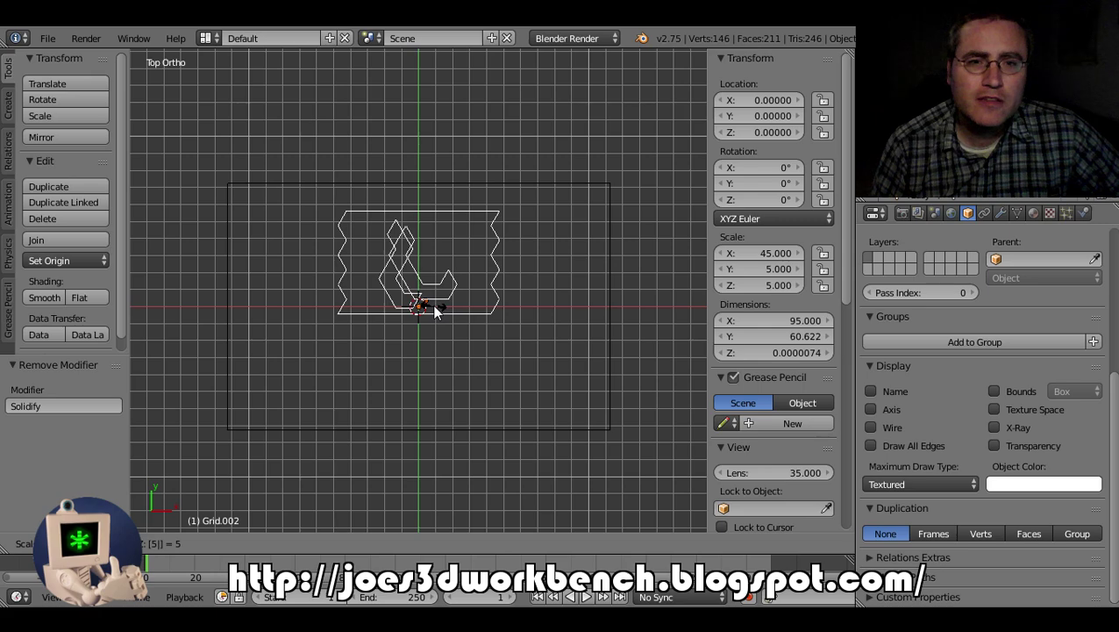
key("Return")
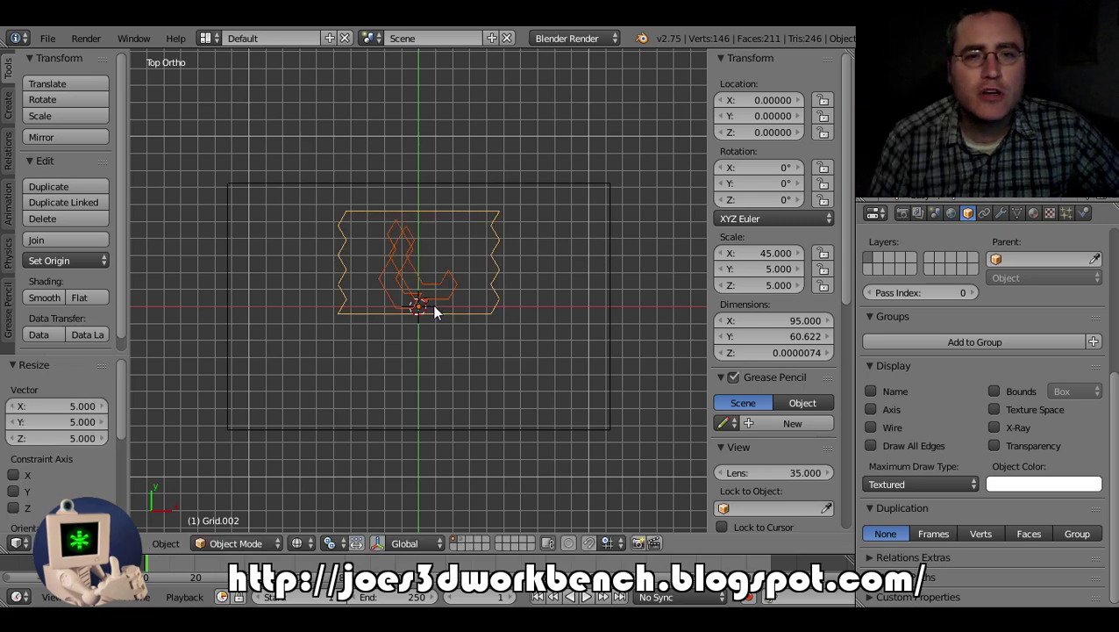
Apply scale on chair pieces Grid and Grid.001, then start moving Grid.001
scroll(432, 309, "up", 5)
middle_click_drag(432, 308, 386, 203)
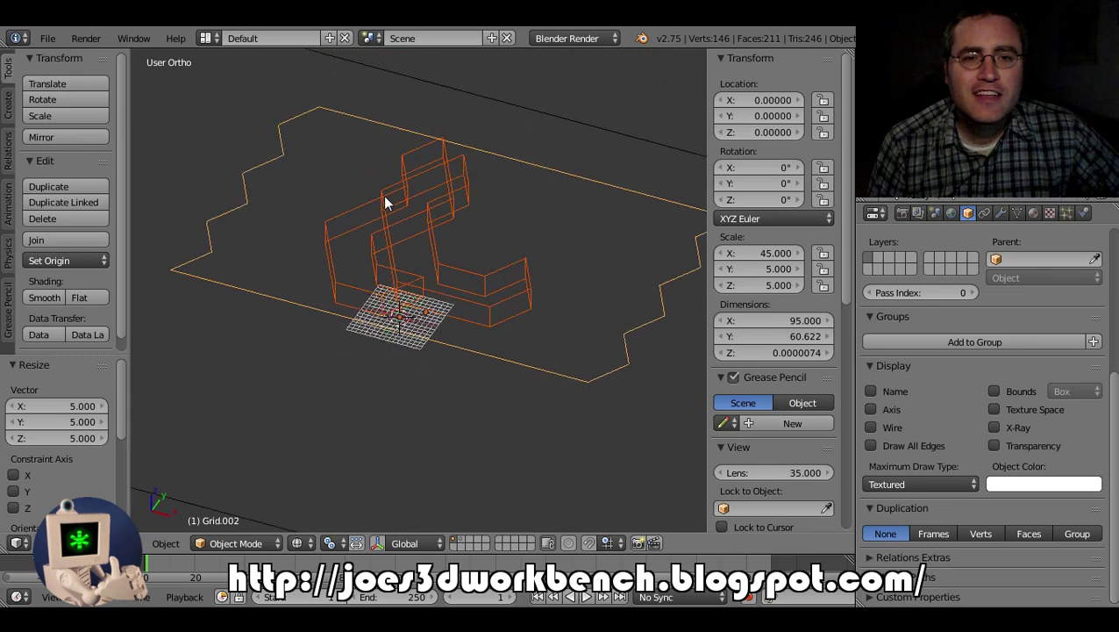
scroll(421, 235, "down", 1)
right_click(435, 237)
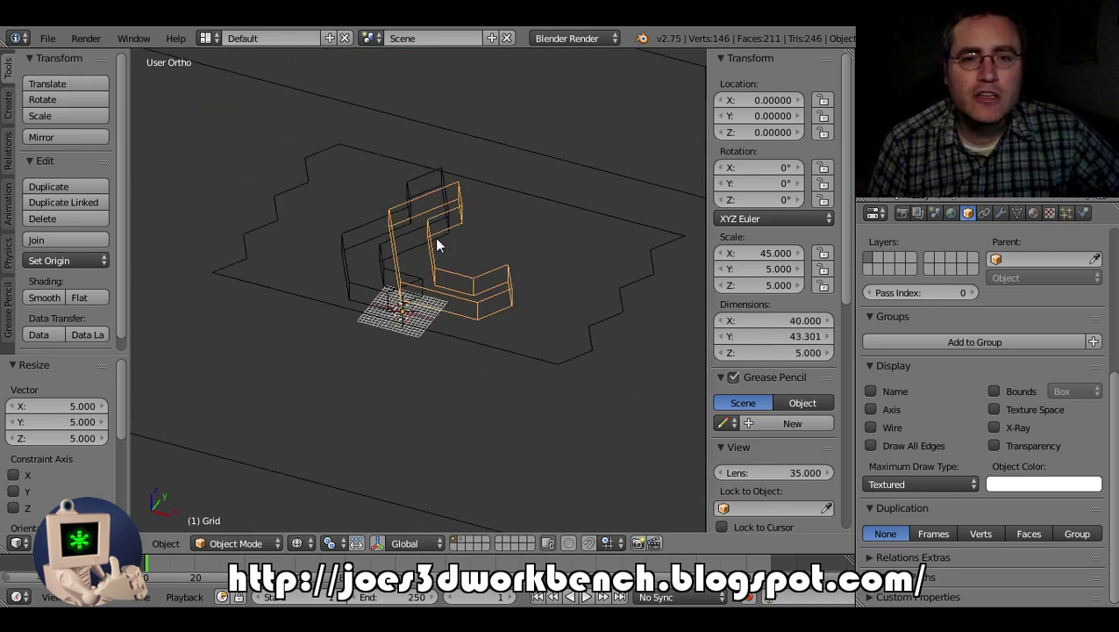
key("KP_7")
key("ctrl+a")
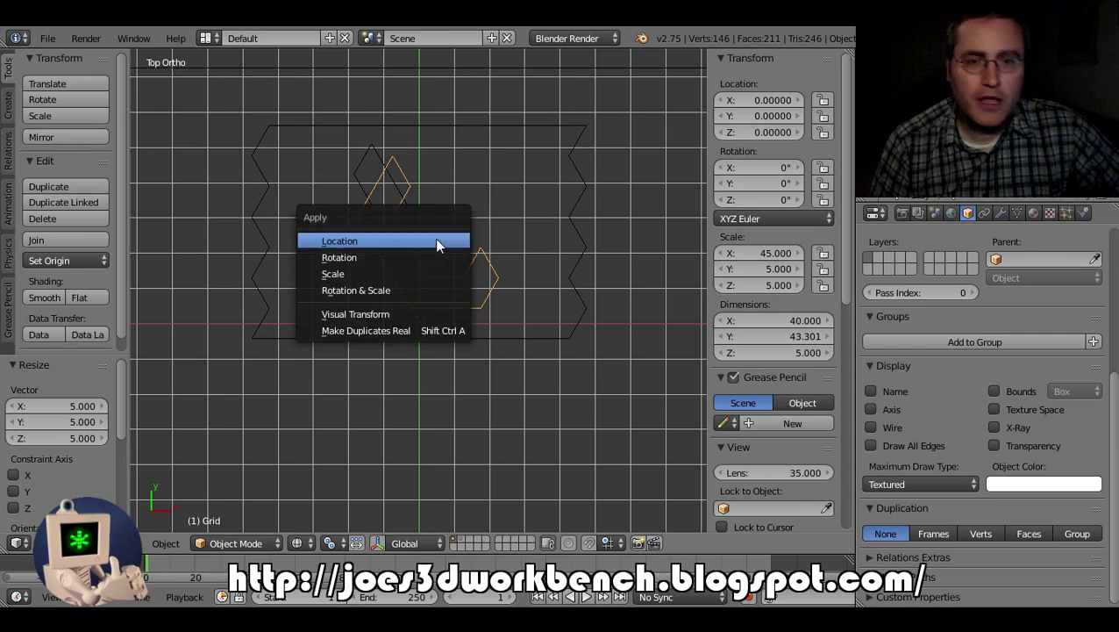
left_click(359, 273)
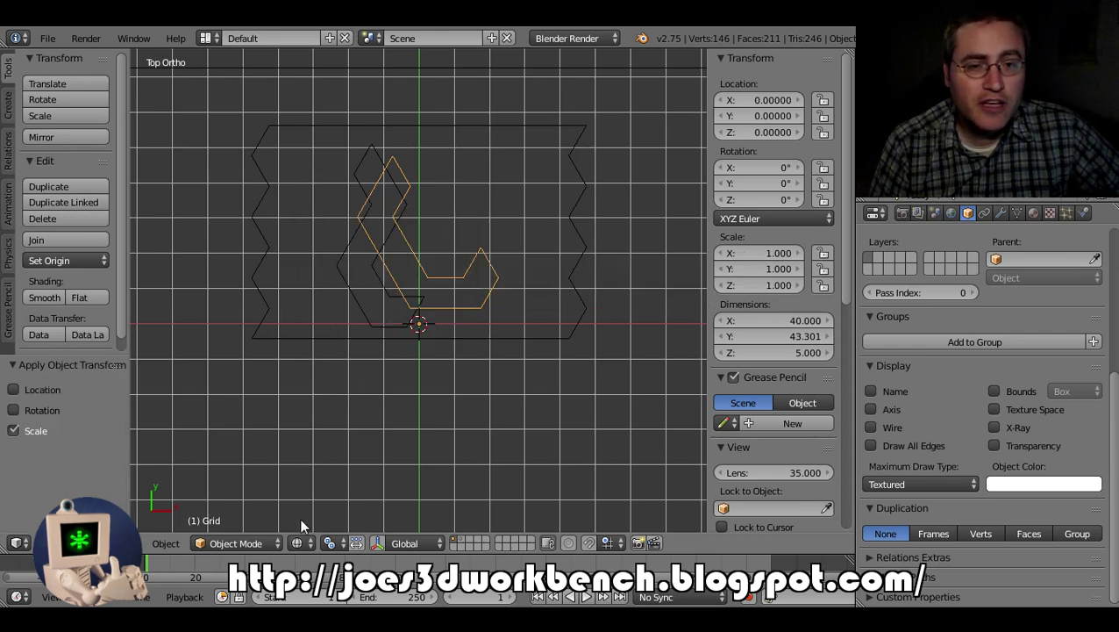
right_click(383, 286)
key("ctrl+a")
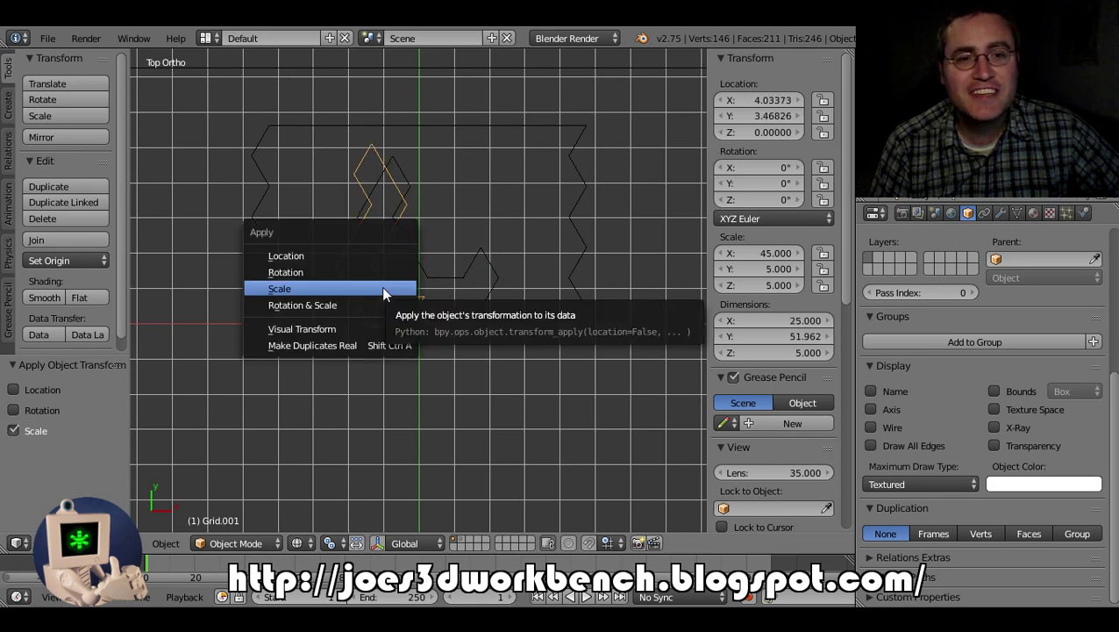
left_click(384, 292)
key("g")
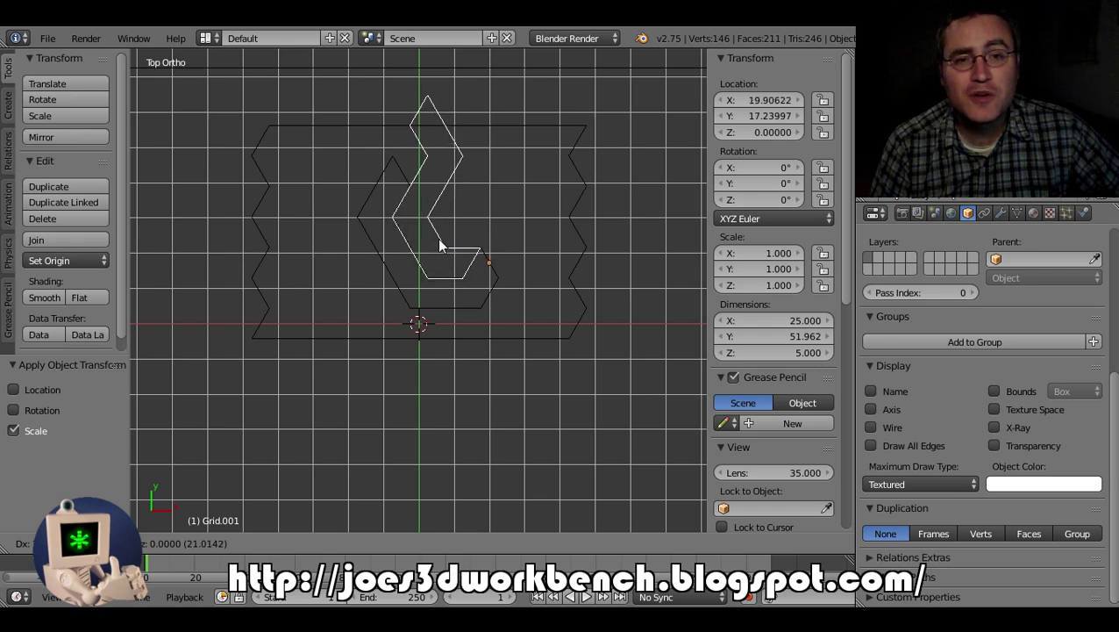
Drop Grid.001 at X 19.906, Y 17.240 and open its Add Modifier list
left_click(438, 240)
scroll(379, 202, "up", 6)
middle_click_drag(379, 202, 379, 308, "shift")
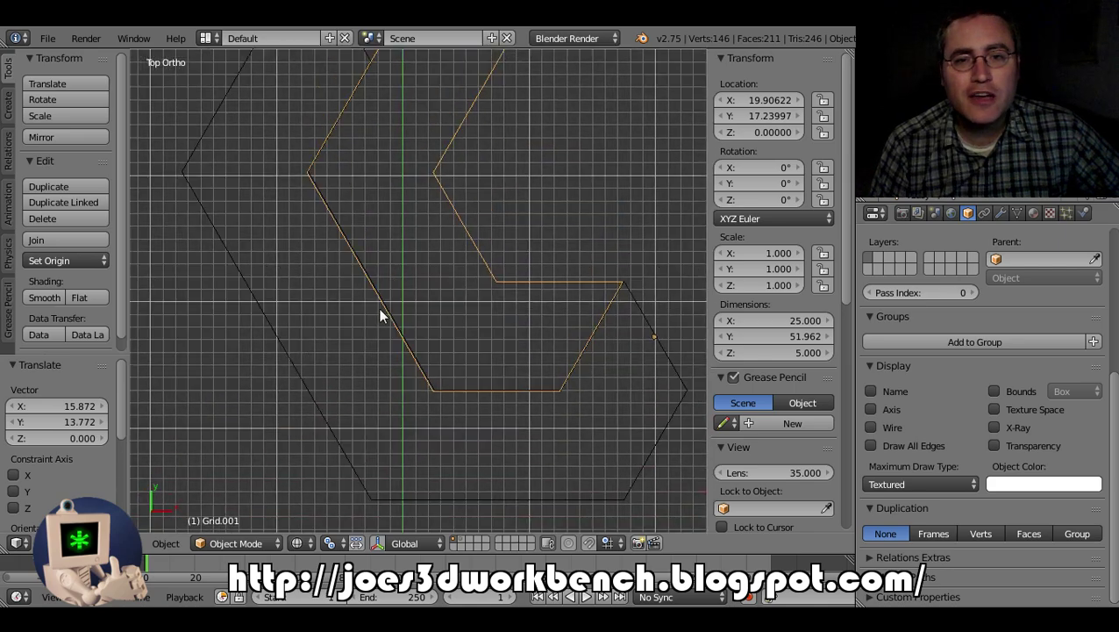
scroll(395, 185, "down", 2)
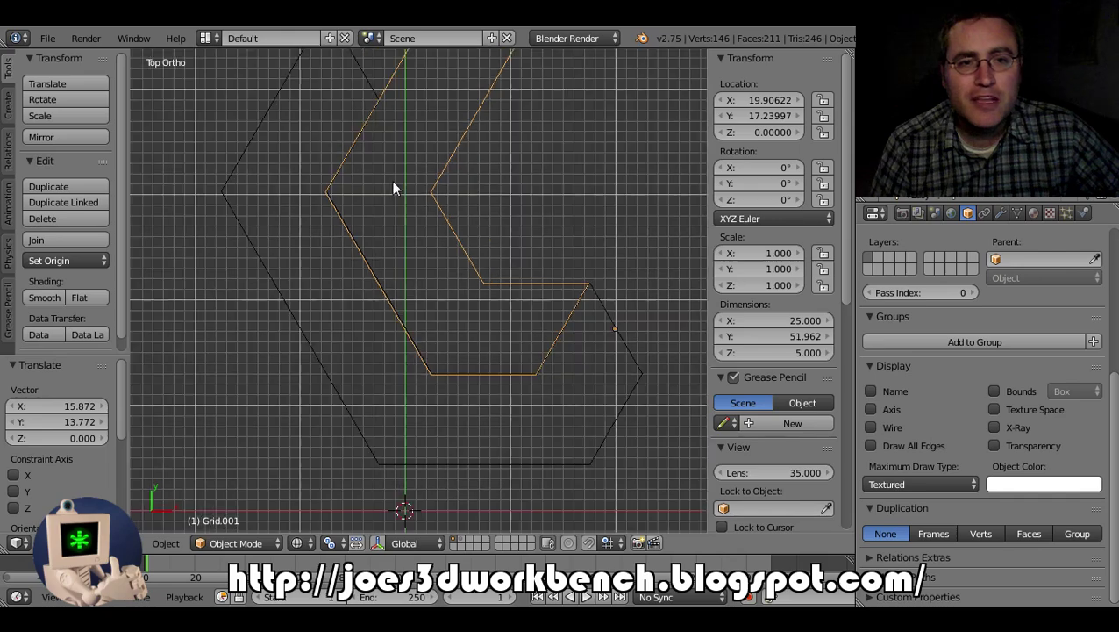
scroll(397, 191, "down", 1)
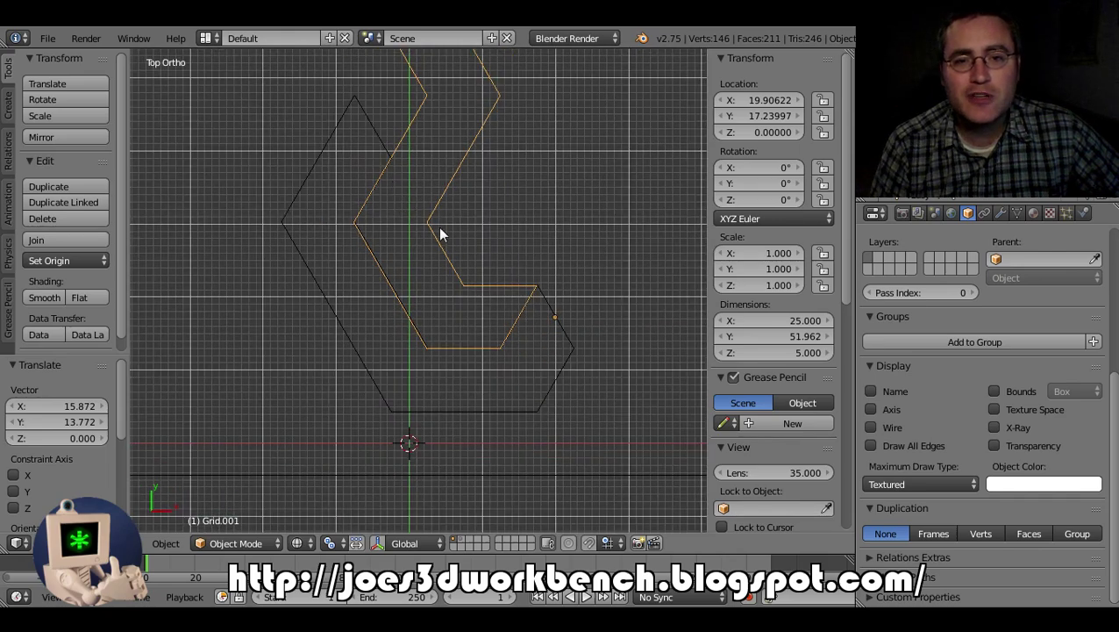
scroll(455, 228, "down", 1)
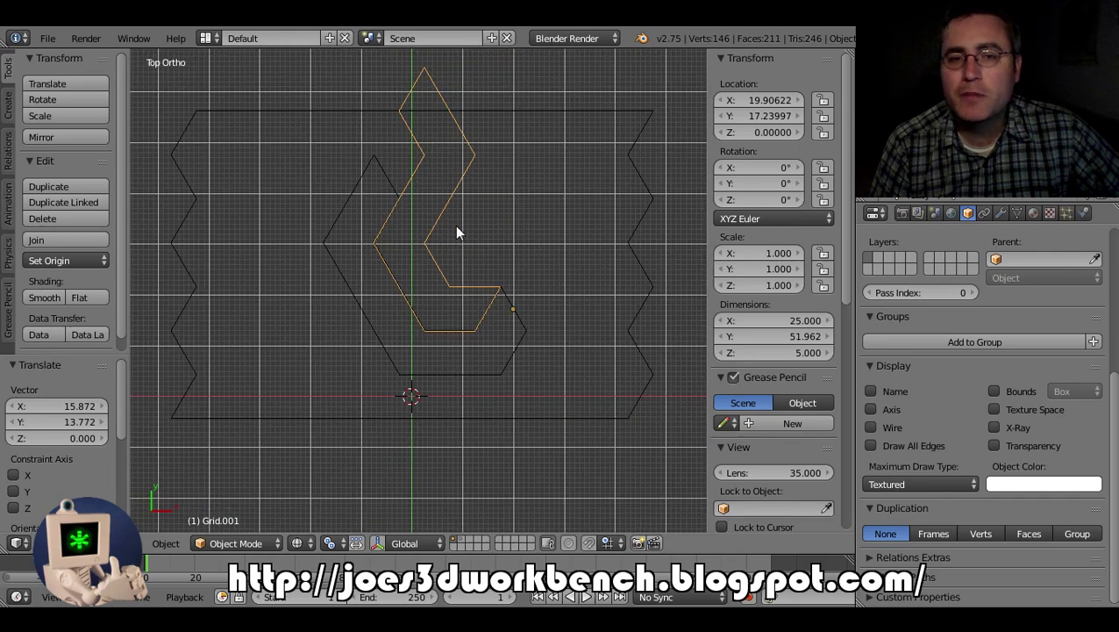
left_click(1001, 215)
left_click(960, 270)
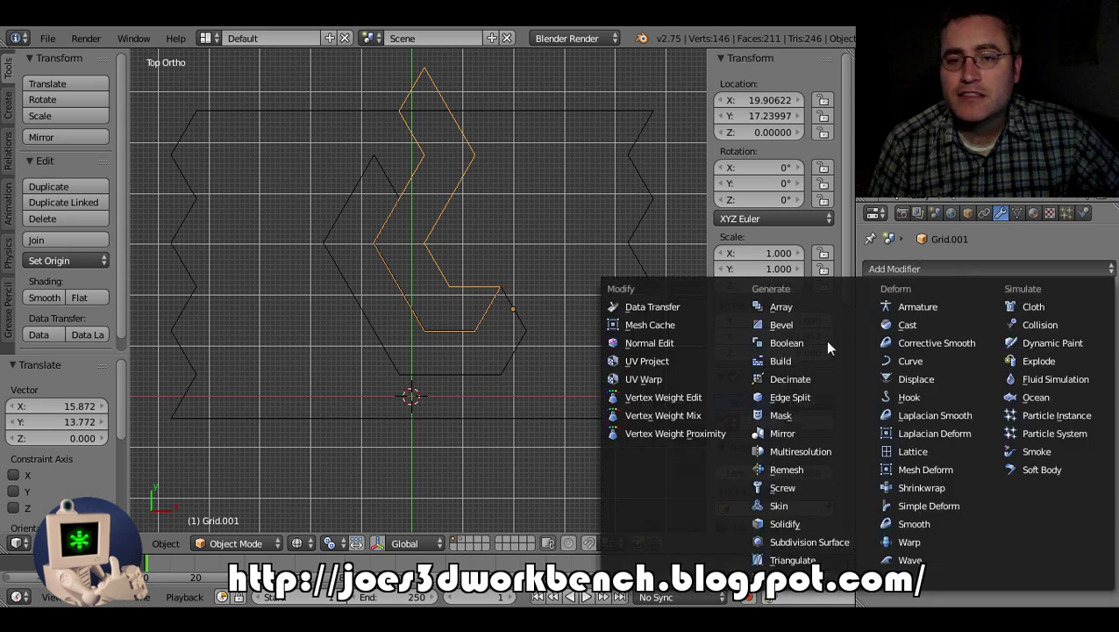
Add a Solidify modifier to the chevron piece with thickness 0.15
left_click(788, 523)
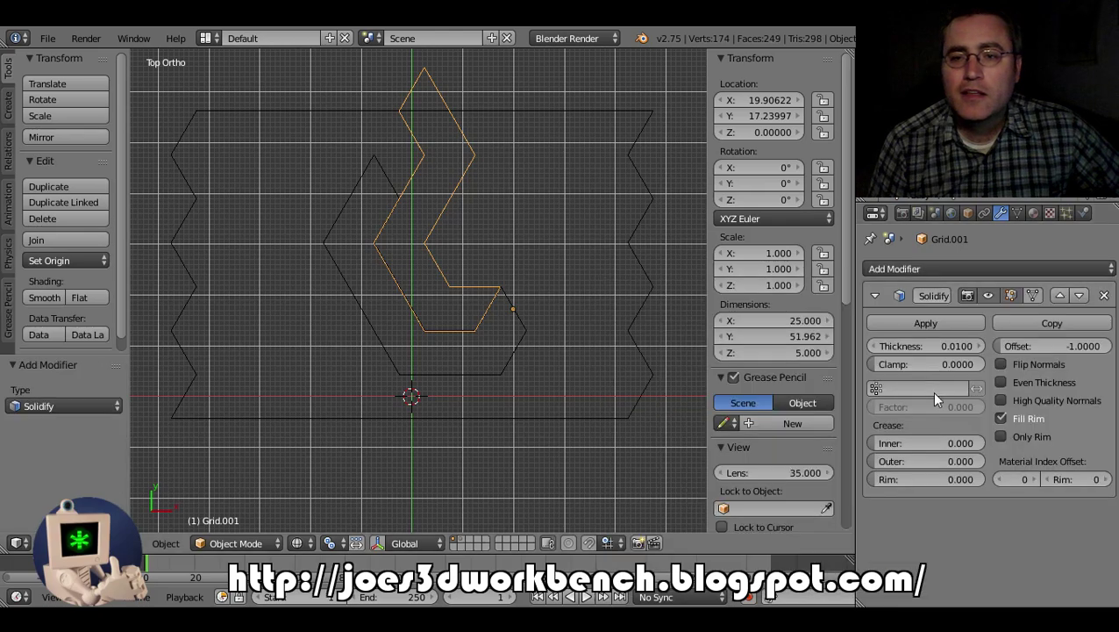
left_click(955, 347)
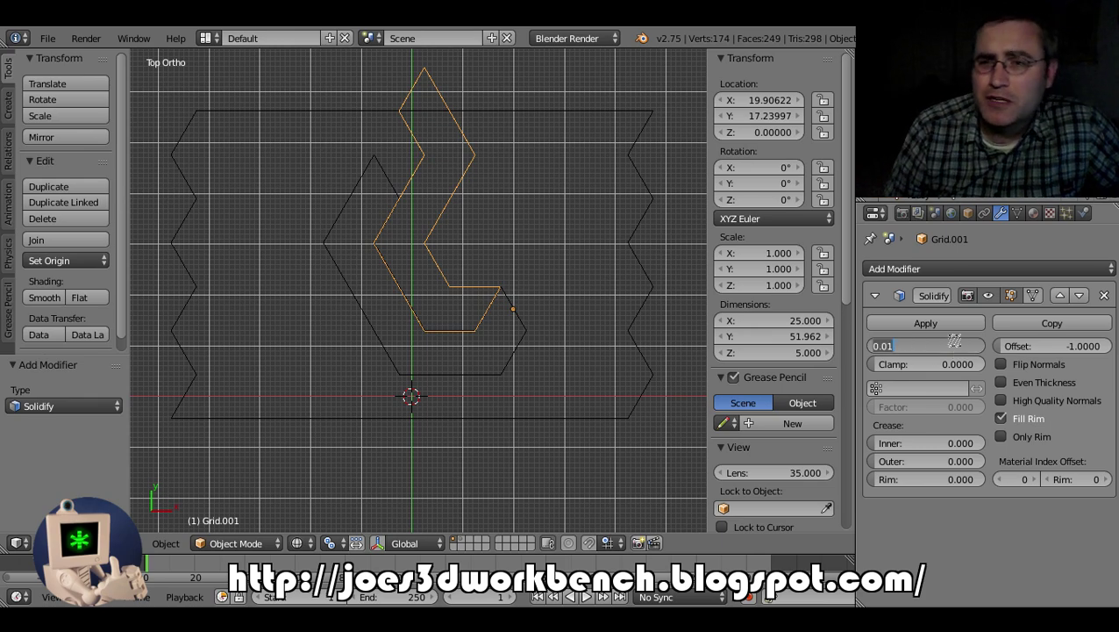
type("15")
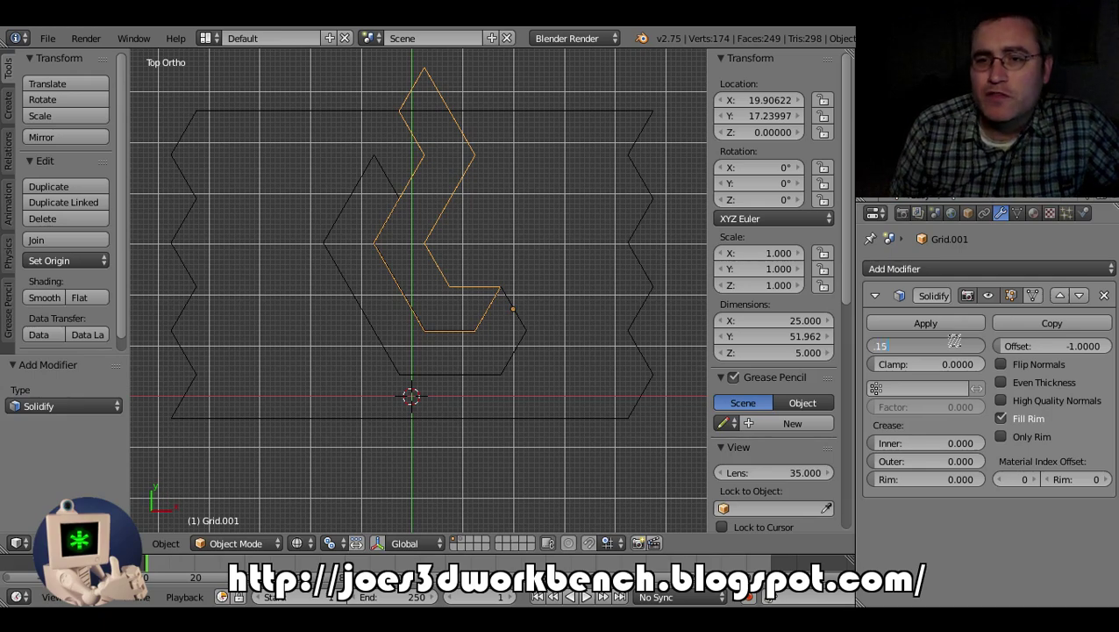
key("Return")
scroll(407, 200, "up", 6)
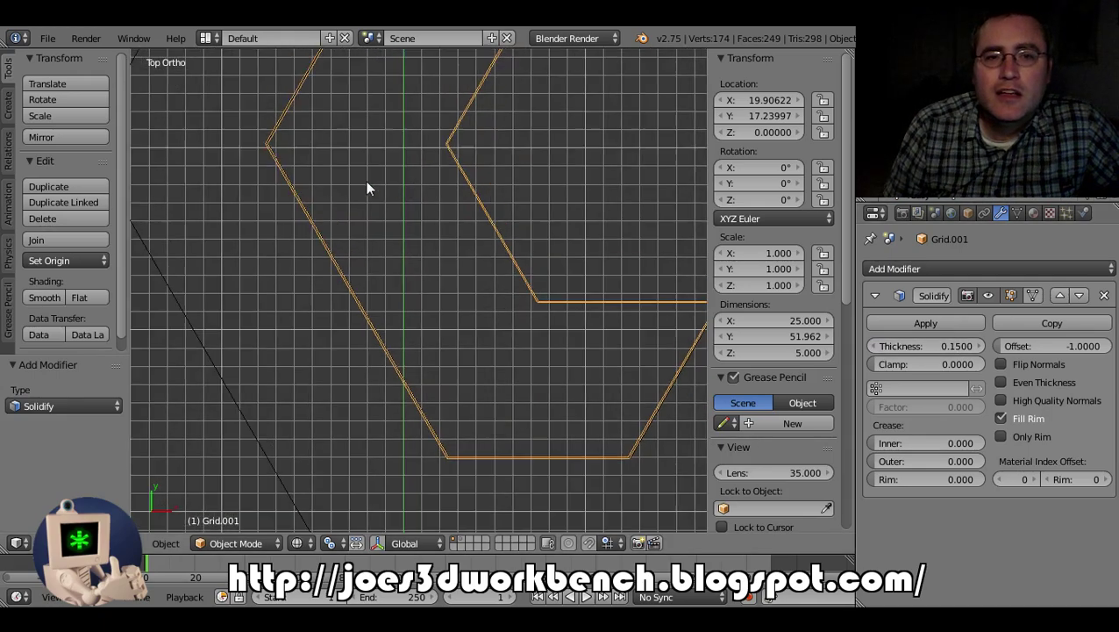
middle_click_drag(367, 188, 452, 339, "shift")
scroll(449, 336, "up", 3)
scroll(396, 245, "down", 4)
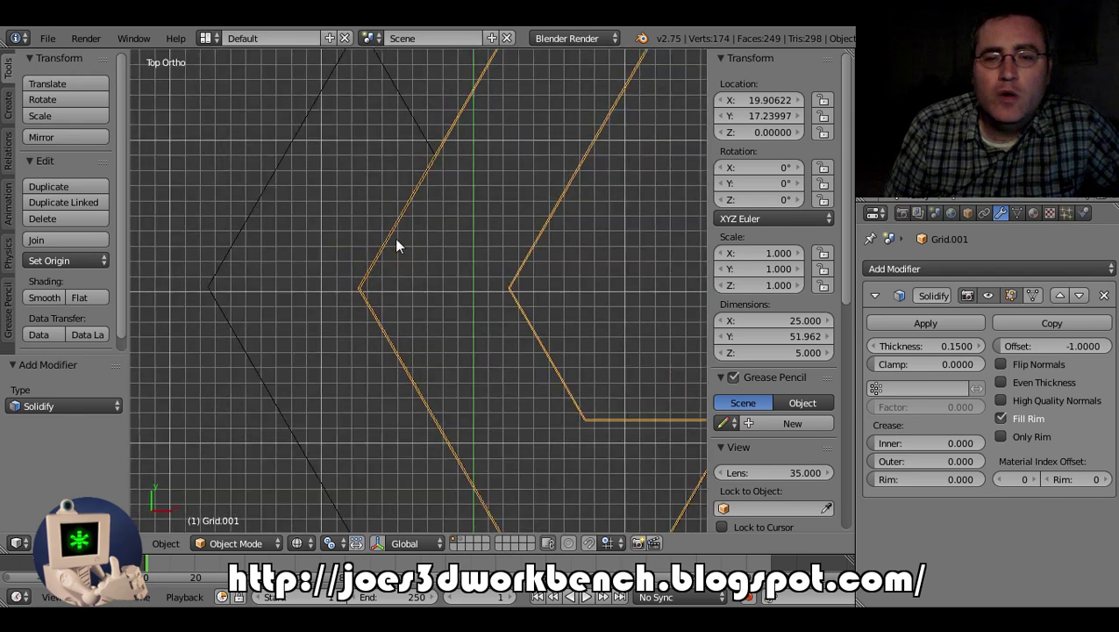
scroll(397, 247, "down", 2)
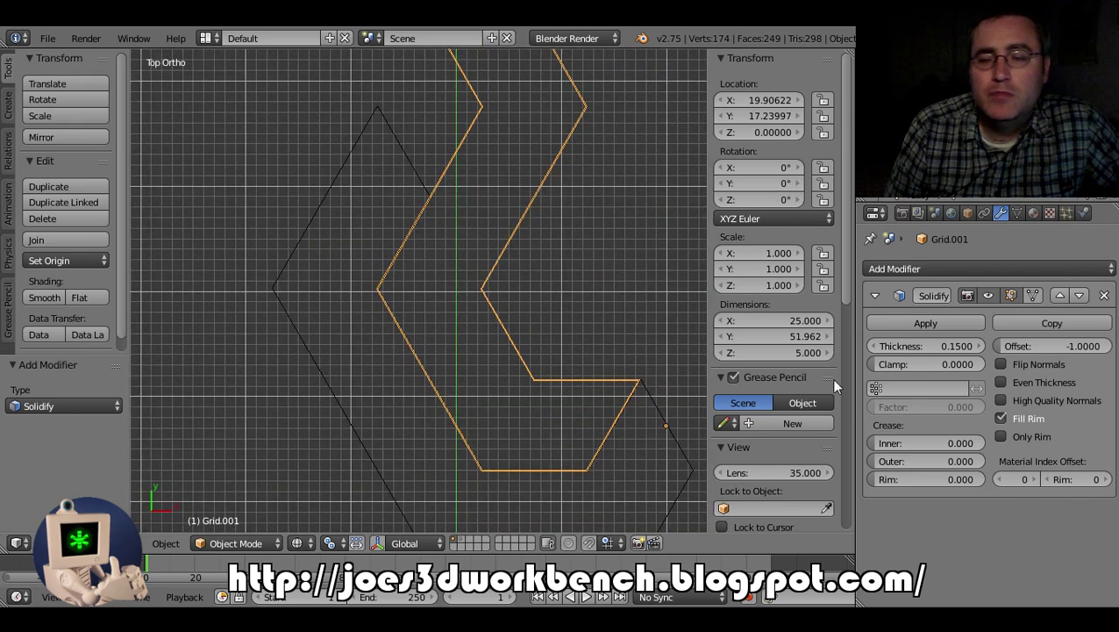
Enable Flip Normals, Even Thickness and High Quality Normals, and try thickness 0.5
left_click(1002, 365)
left_click(1001, 383)
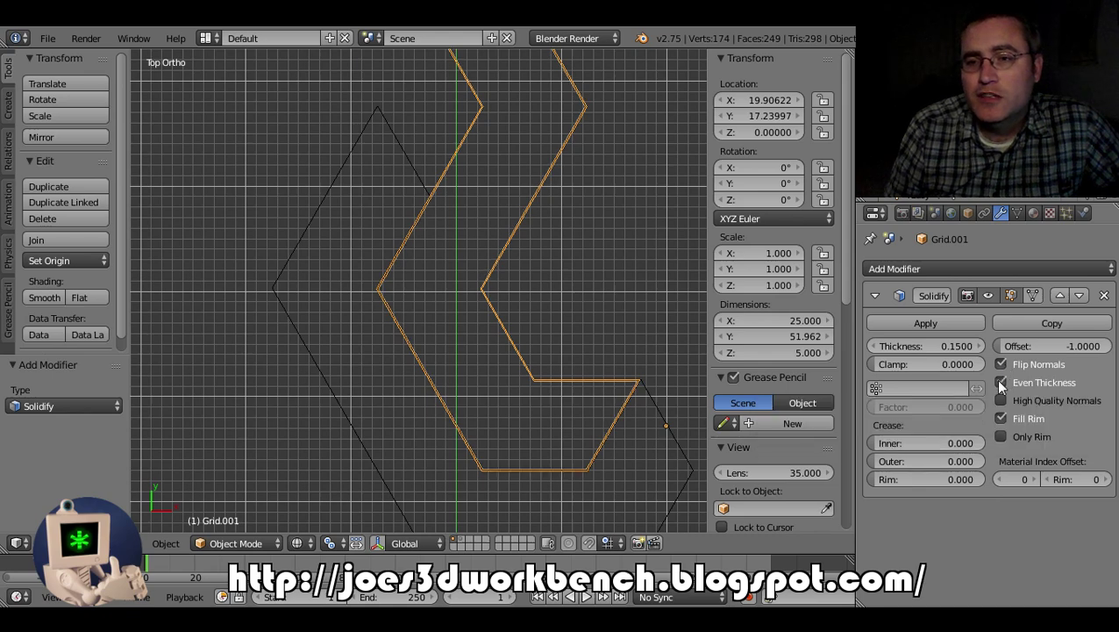
left_click(1001, 401)
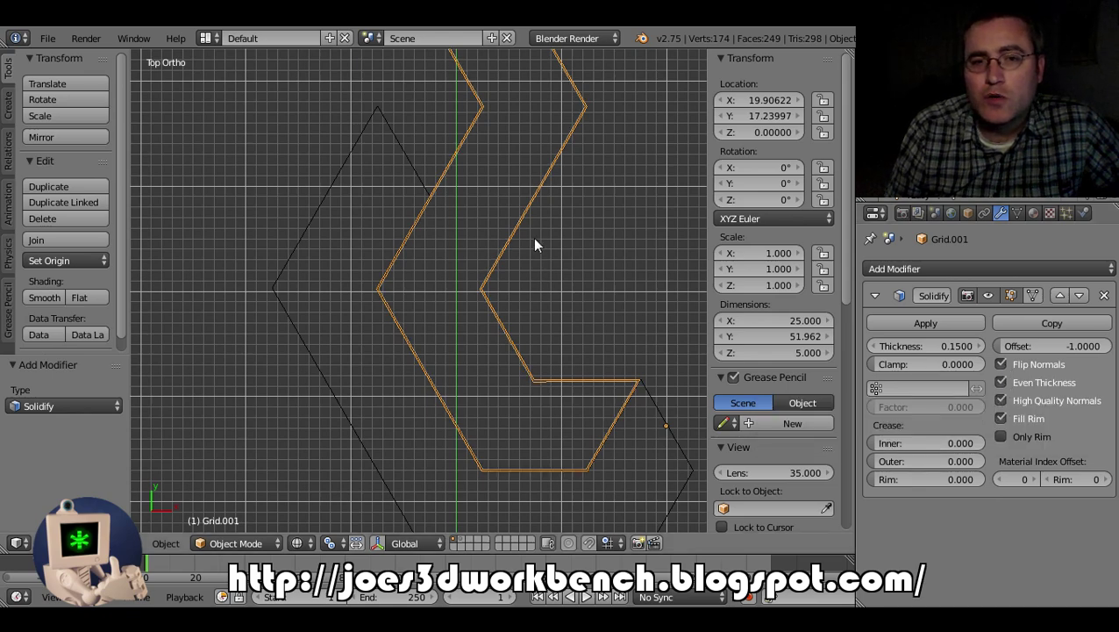
left_click(955, 345)
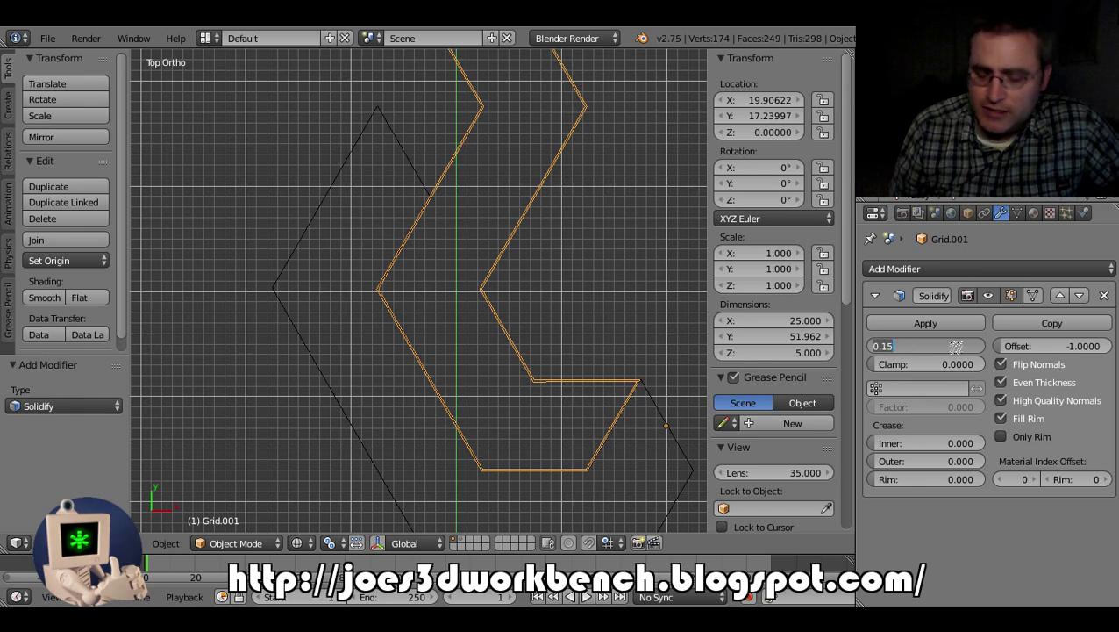
type("0.5")
key("Return")
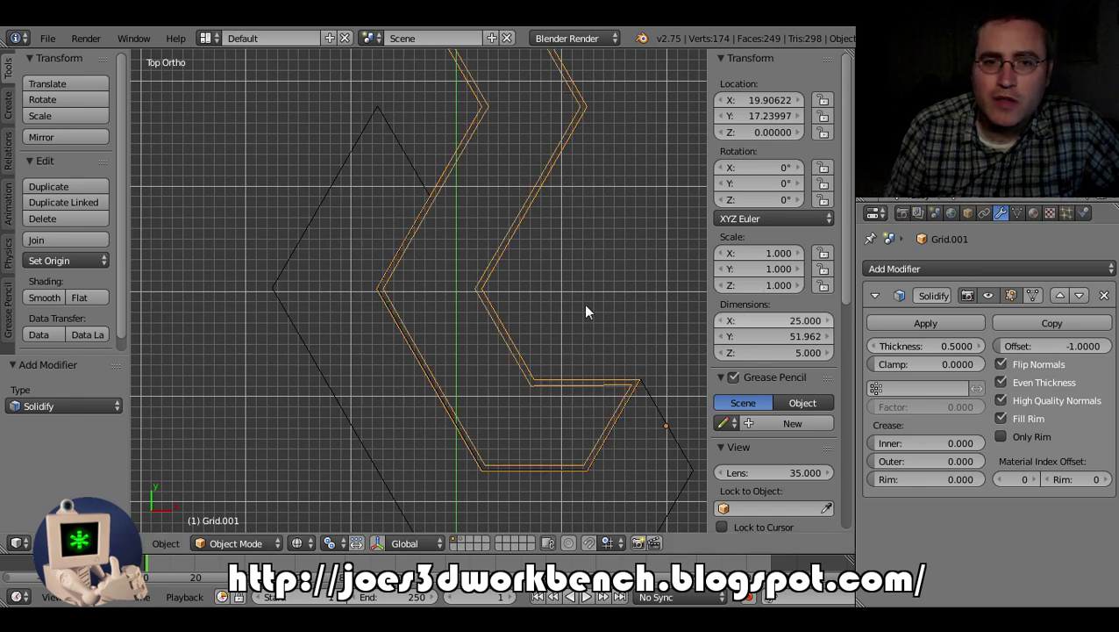
Return the Solidify thickness to 0.15 and inspect the piece in solid shading
scroll(526, 265, "down", 4)
scroll(526, 267, "up", 2)
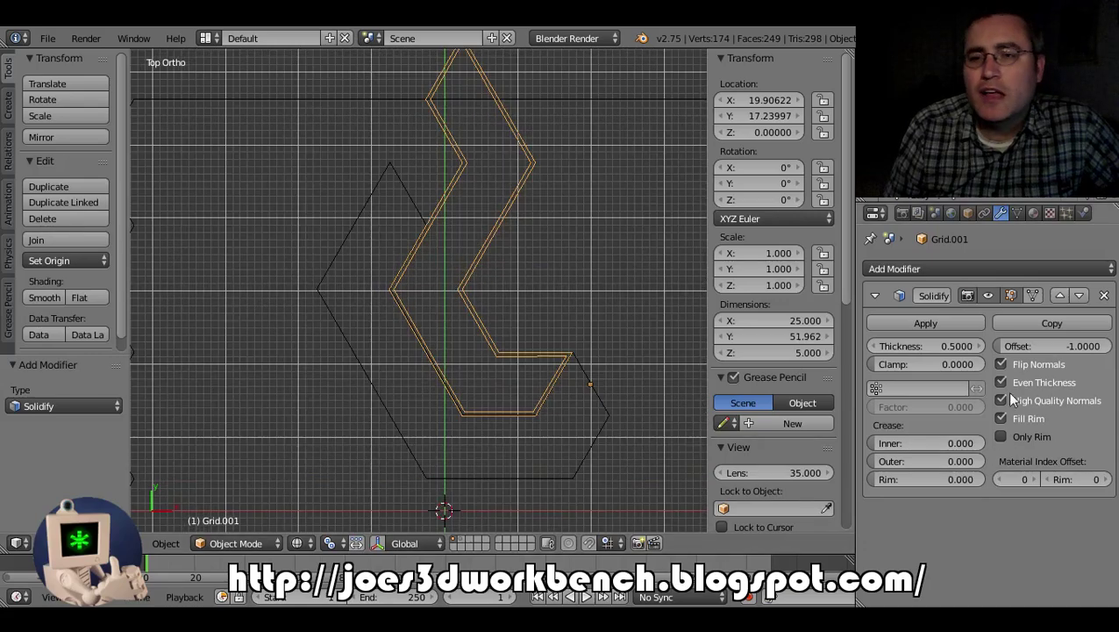
left_click(957, 345)
type("0.15")
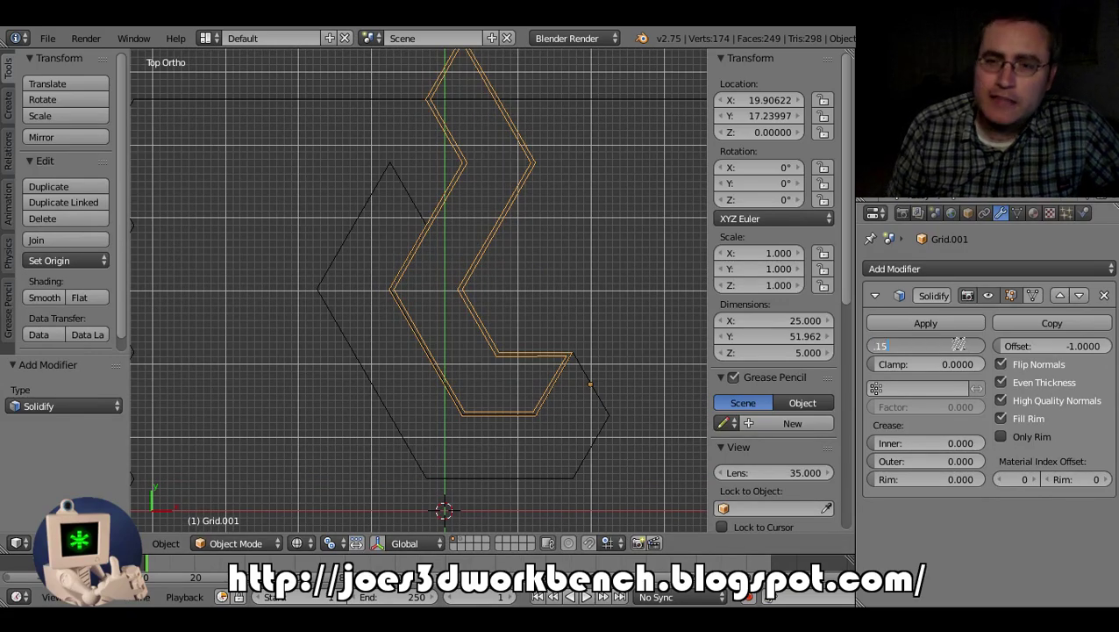
key("Return")
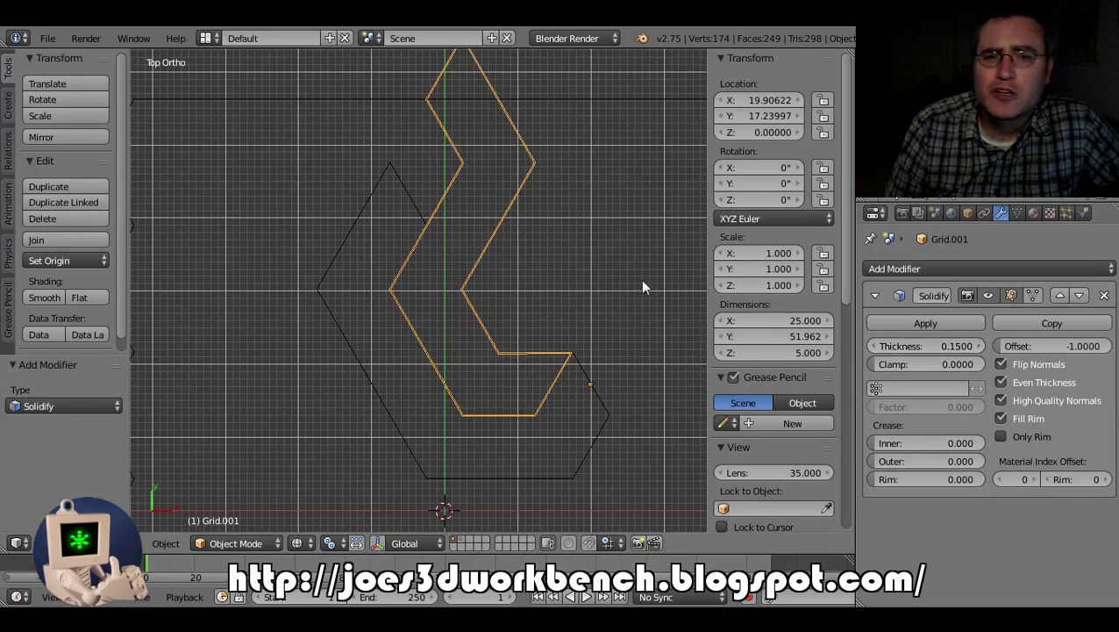
scroll(582, 272, "up", 2)
mouse_move(582, 272)
middle_mouse_down()
mouse_move(525, 192)
mouse_move(500, 183)
middle_mouse_up()
key("z")
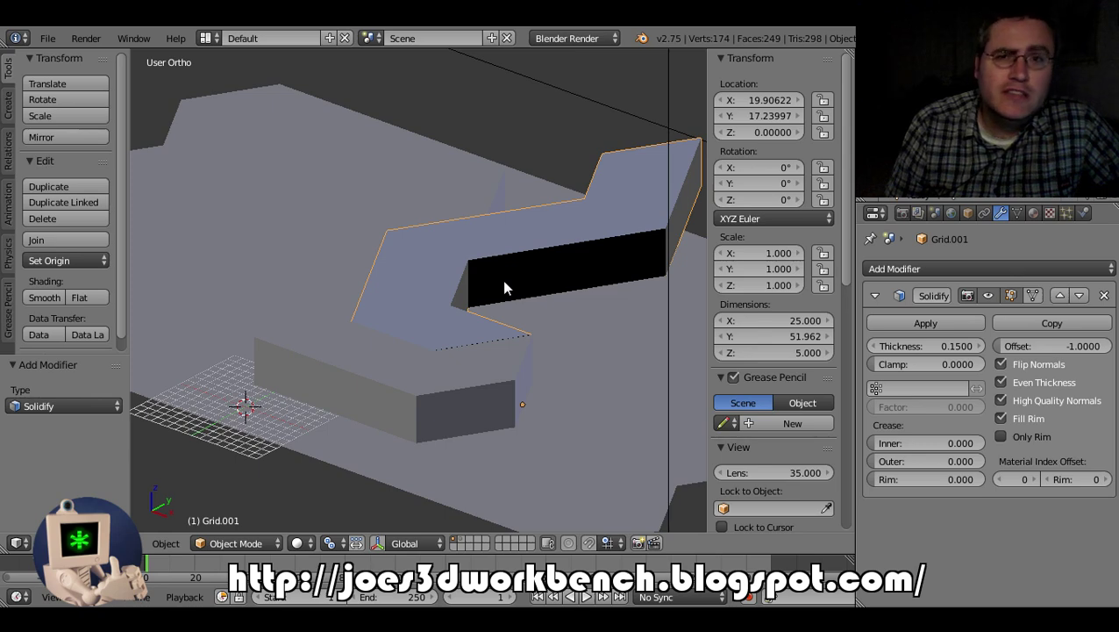
Apply the Solidify modifier and separate the chevron mesh by loose parts
left_click(923, 323)
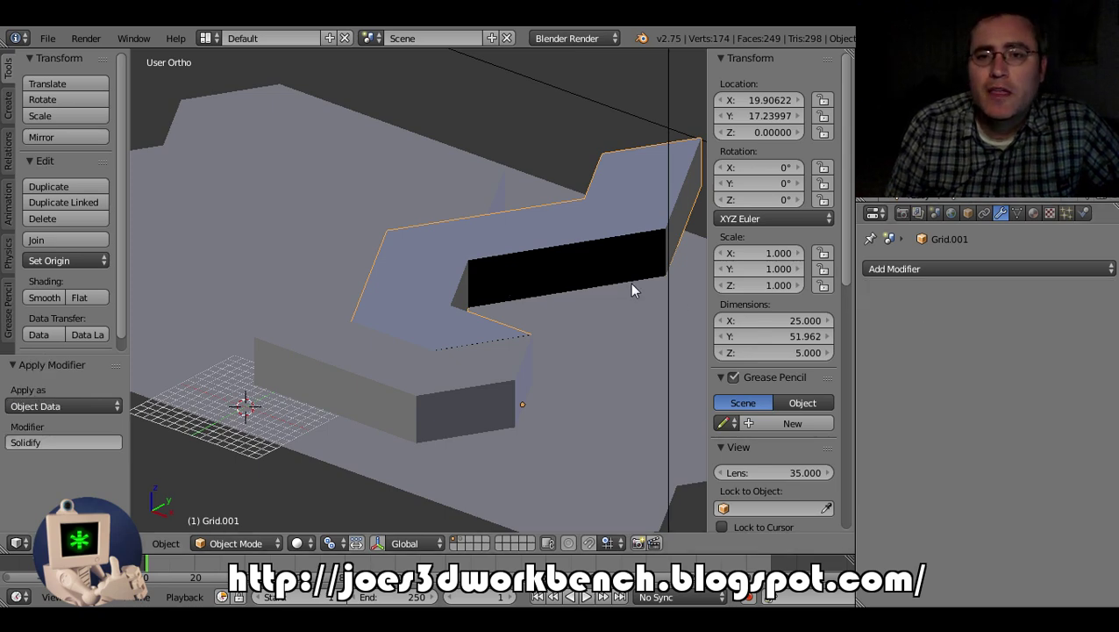
key("Tab")
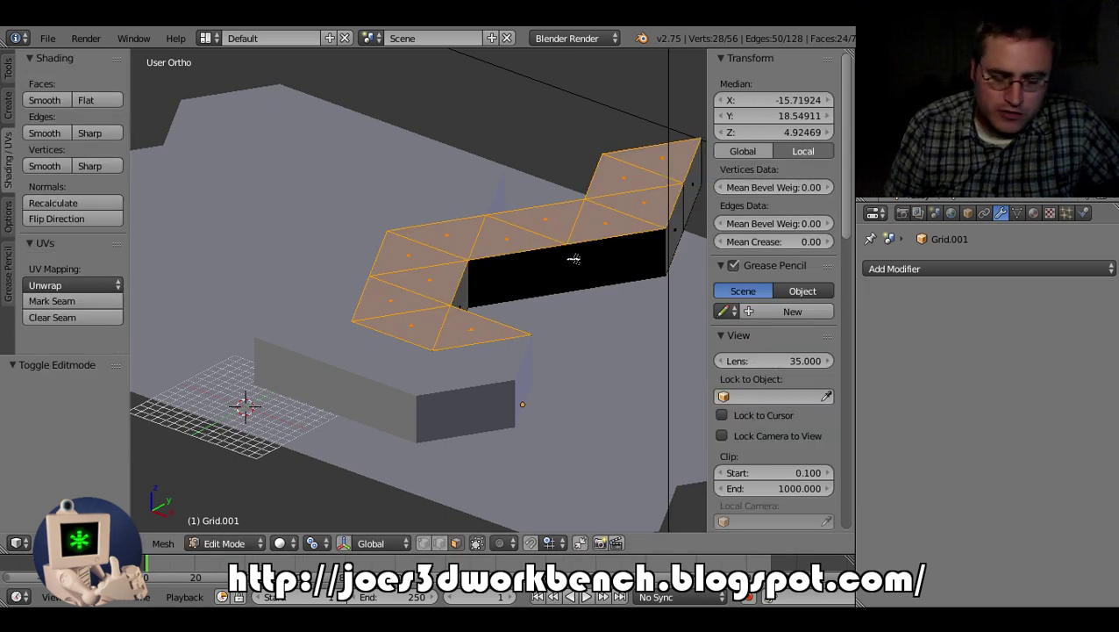
key("p")
left_click(572, 258)
key("Tab")
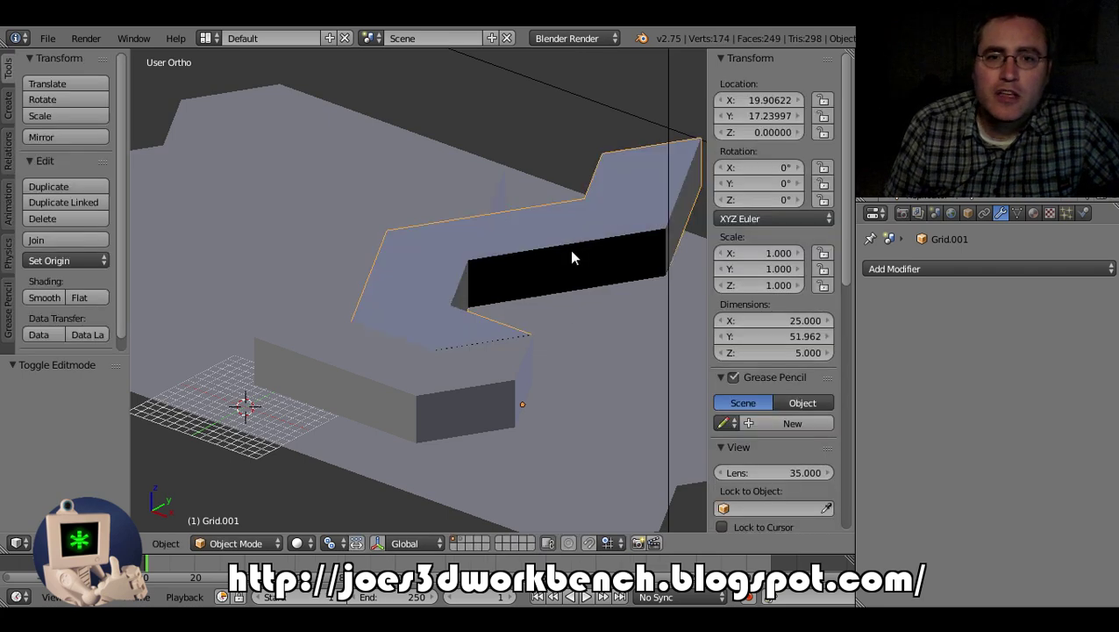
Delete the outer shell and inspect the remaining inset chevron Grid.003 in 3D
right_click(571, 242)
right_click(591, 224)
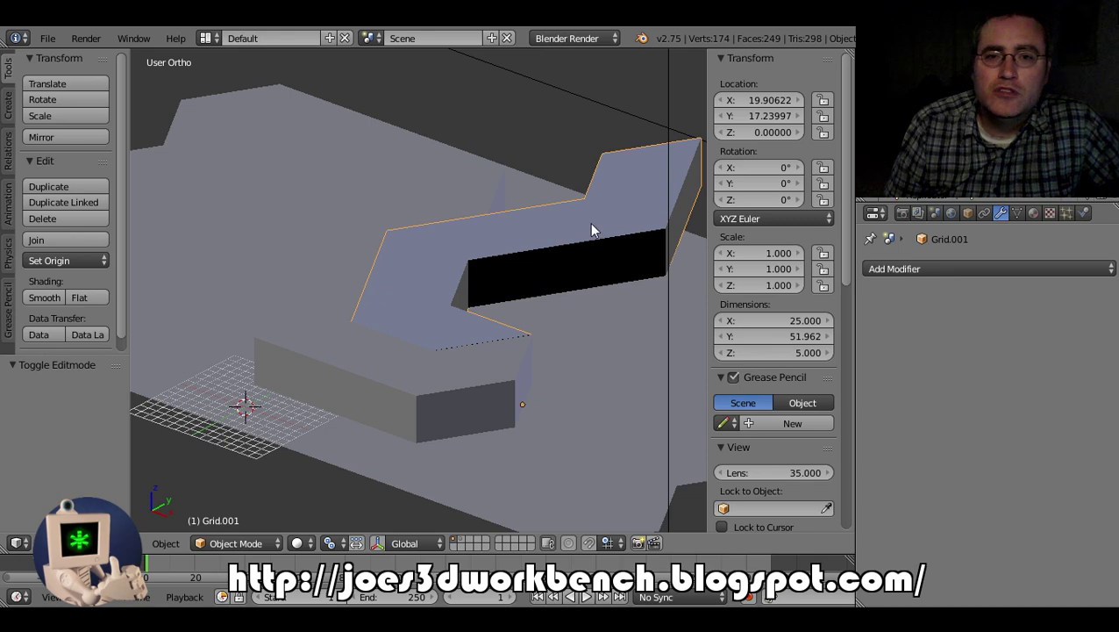
key("x")
left_click(590, 223)
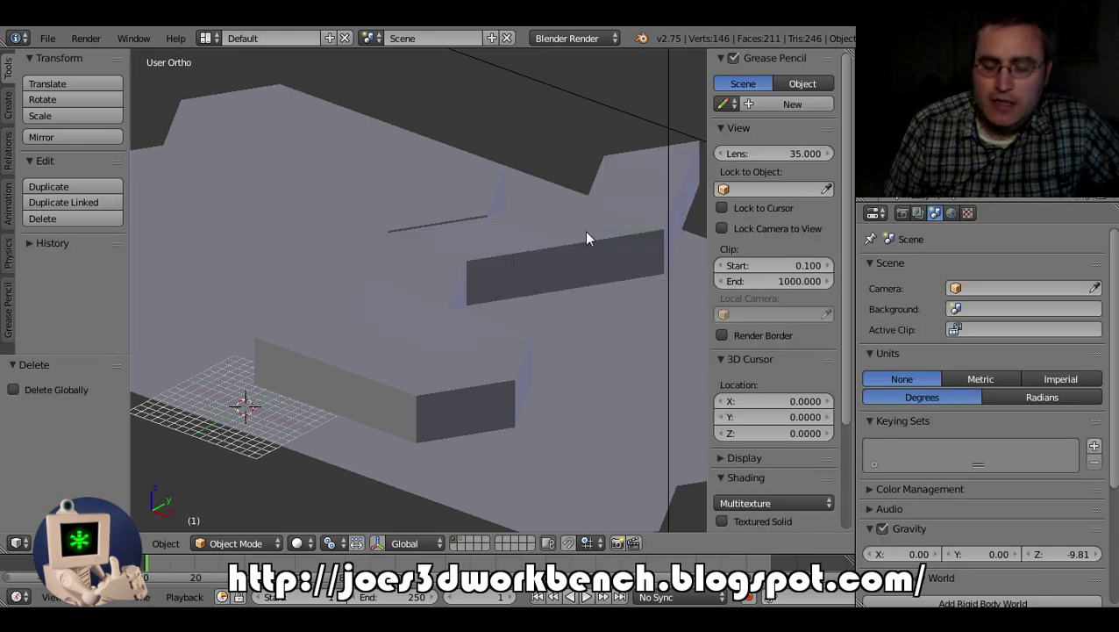
key("KP_7")
key("z")
right_click(518, 194)
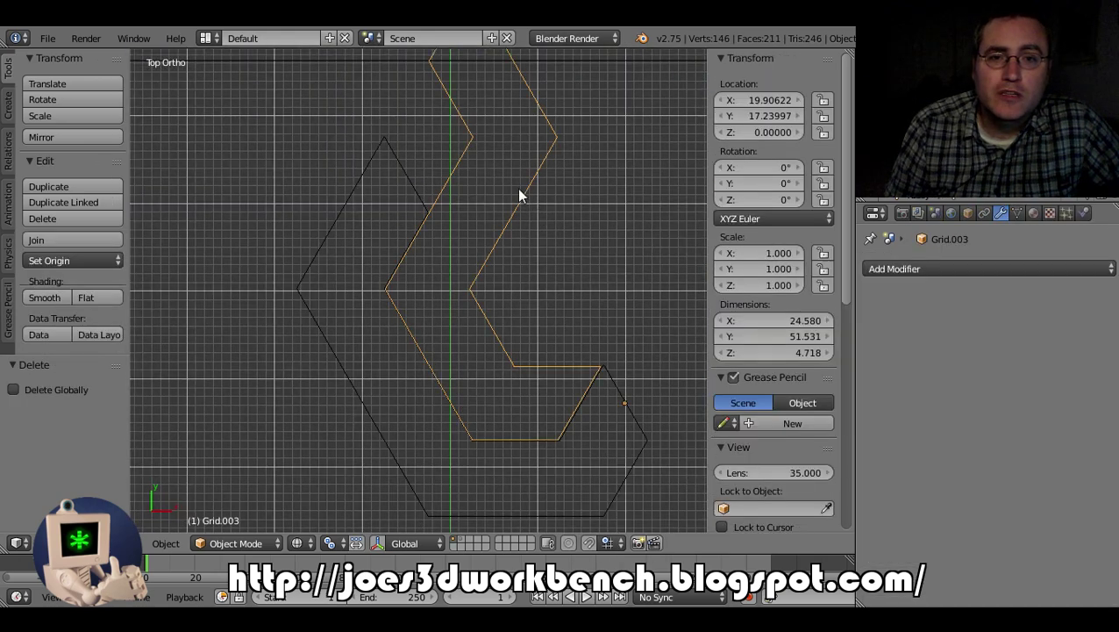
middle_click_drag(518, 195, 445, 189)
key("z")
scroll(467, 204, "up", 3)
mouse_move(502, 237)
middle_mouse_down()
mouse_move(538, 226)
mouse_move(570, 236)
middle_mouse_up()
Assign Material.001 to the tray floor Grid.002 and view it from the top
left_click(968, 213)
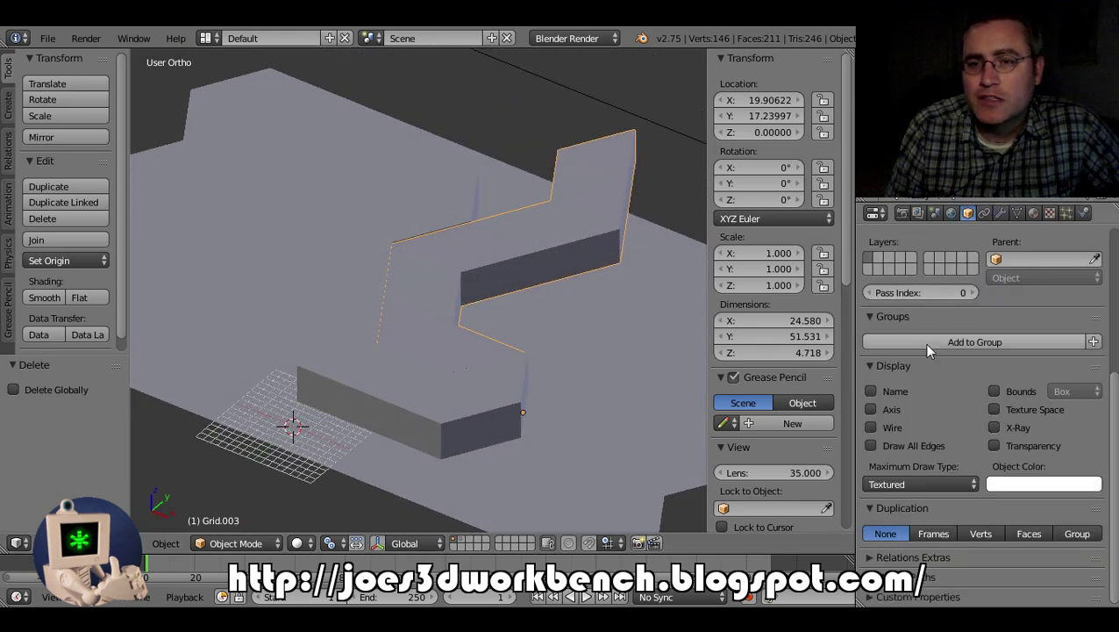
scroll(983, 293, "up", 4)
scroll(987, 288, "down", 2)
right_click(610, 345)
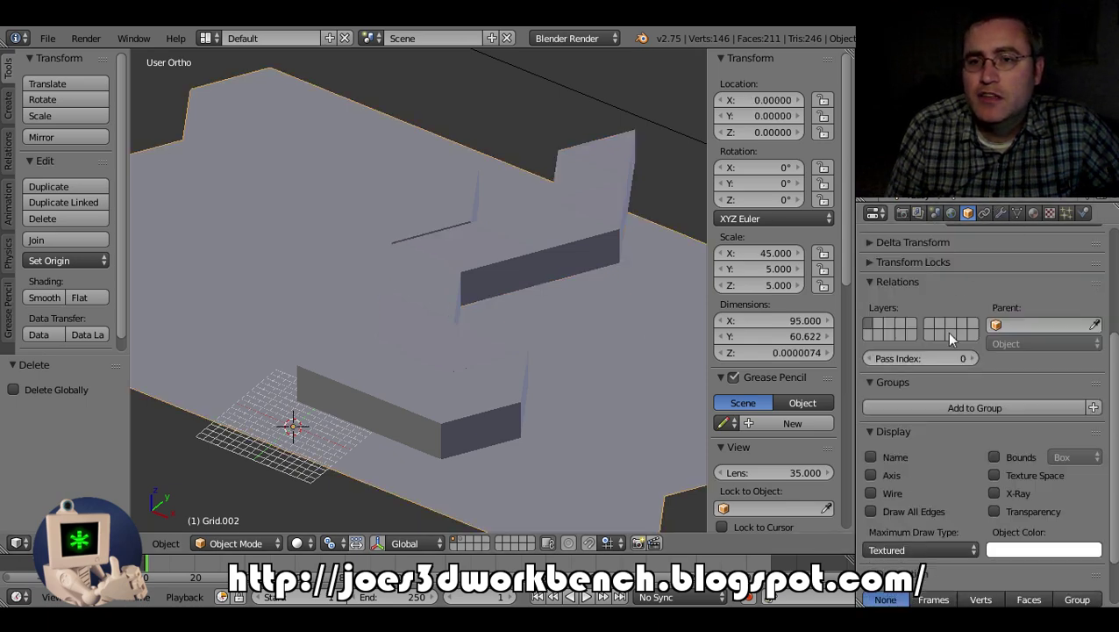
scroll(944, 337, "up", 3)
left_click(1034, 214)
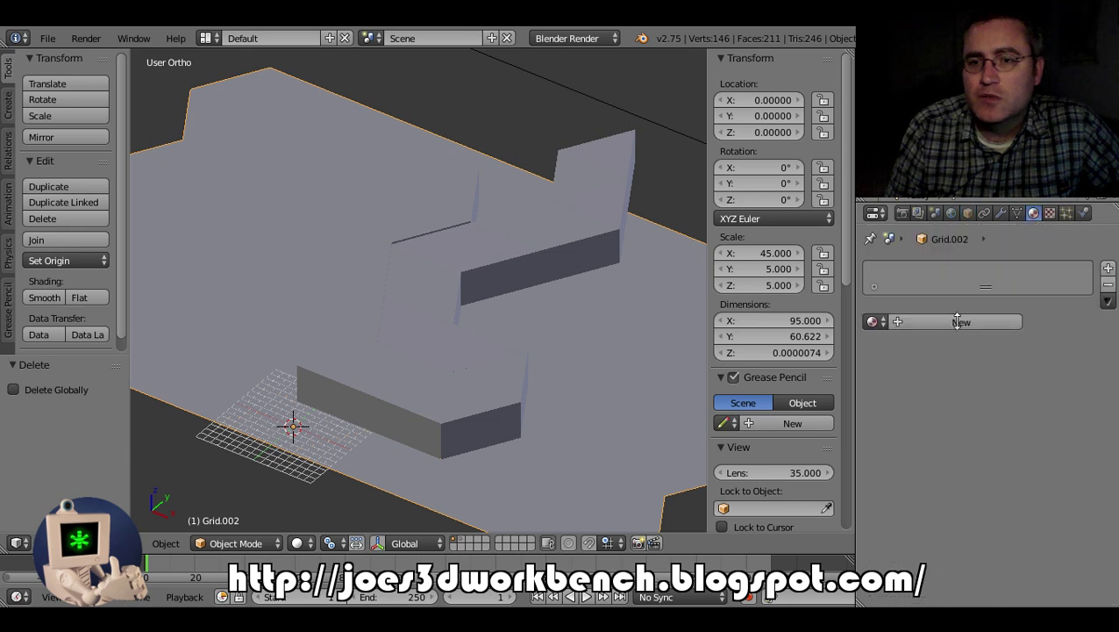
left_click(872, 321)
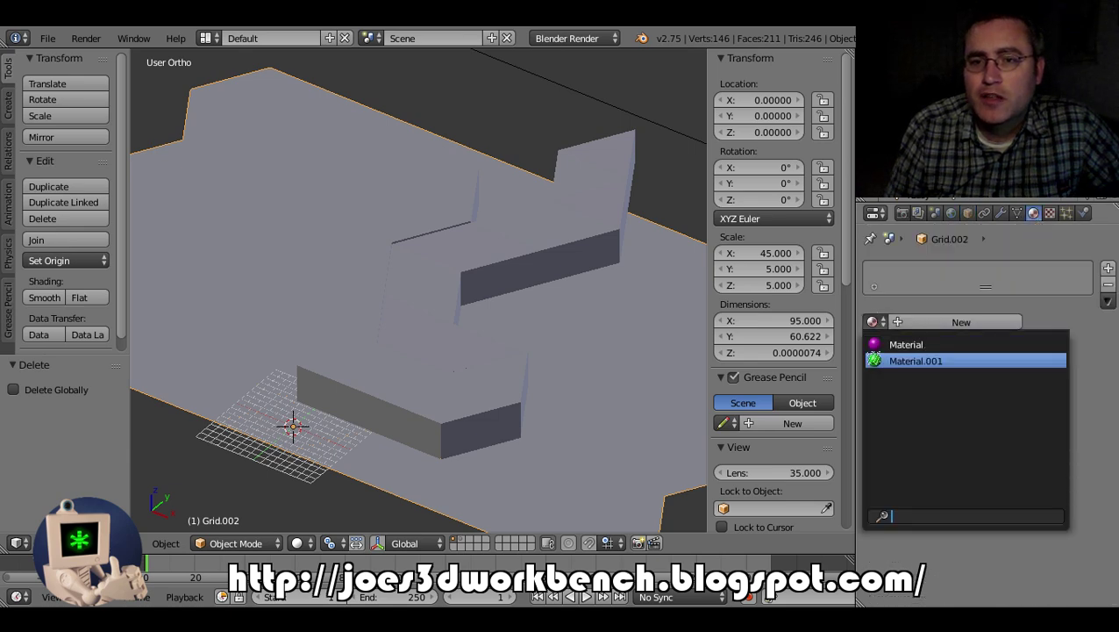
left_click(916, 360)
key("KP_8")
key("KP_8")
key("KP_7")
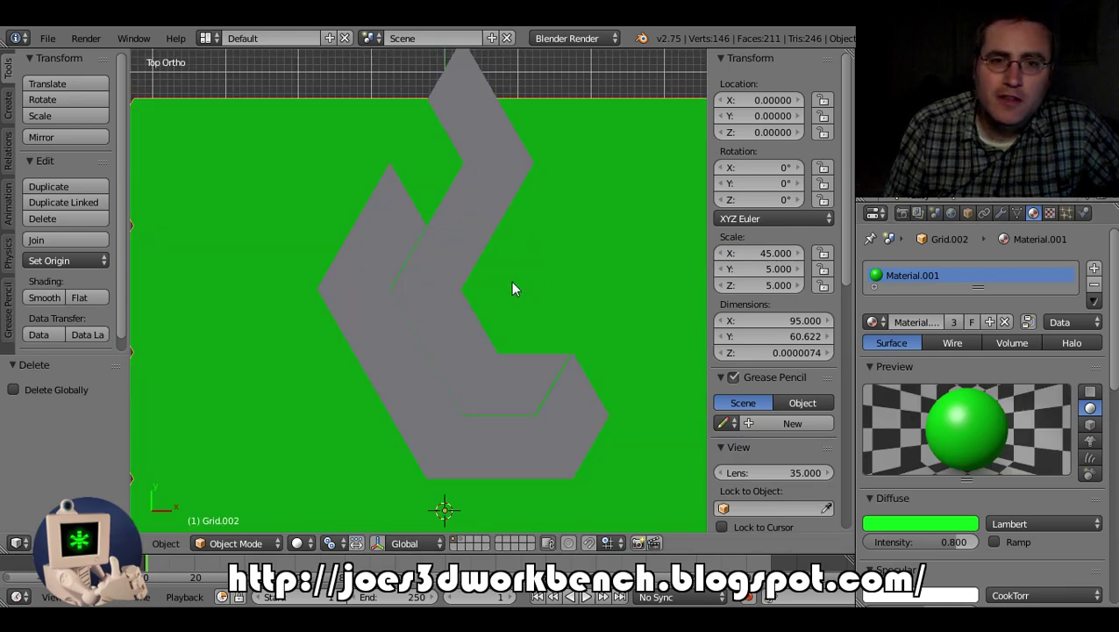
scroll(492, 295, "up", 2)
Give chevron Grid a 0.15 Solidify with Even Thickness and High Quality Normals
right_click(369, 239)
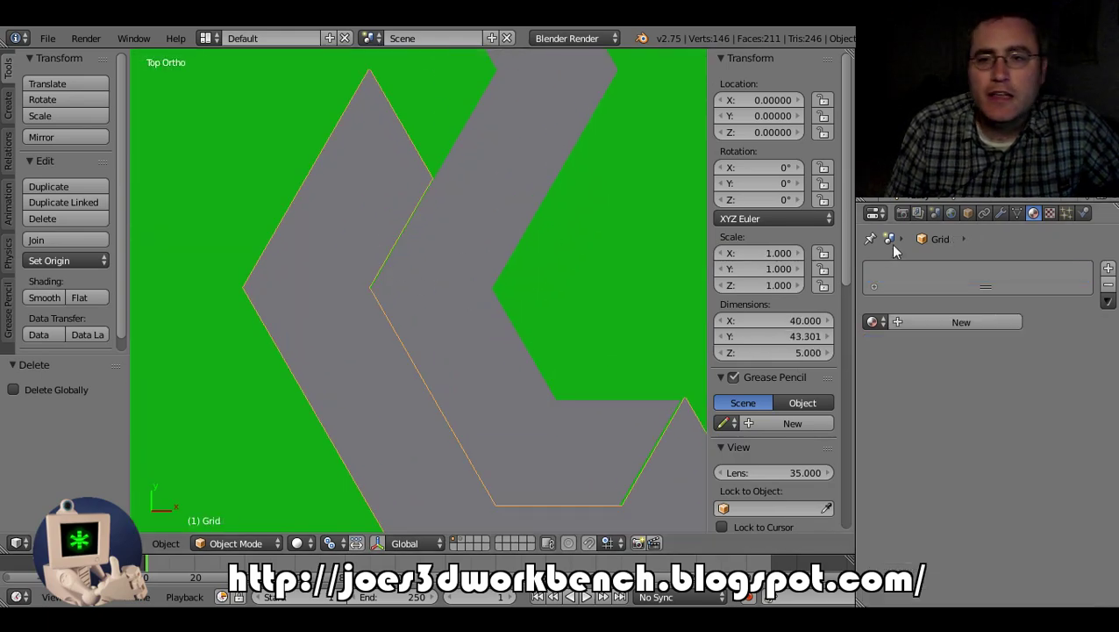
left_click(1001, 213)
left_click(946, 269)
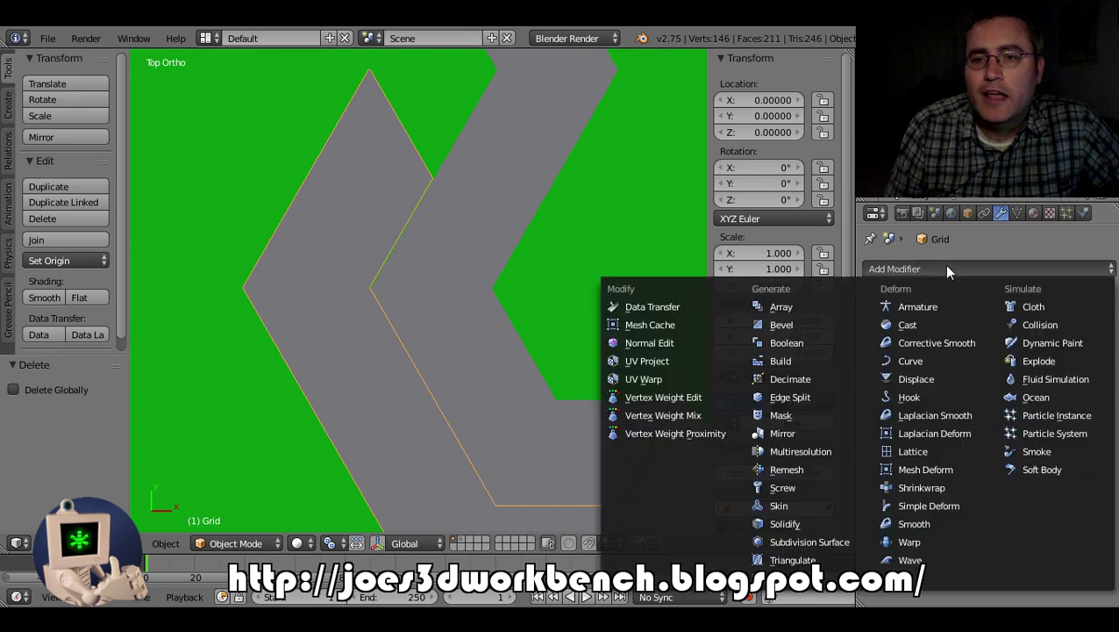
left_click(783, 524)
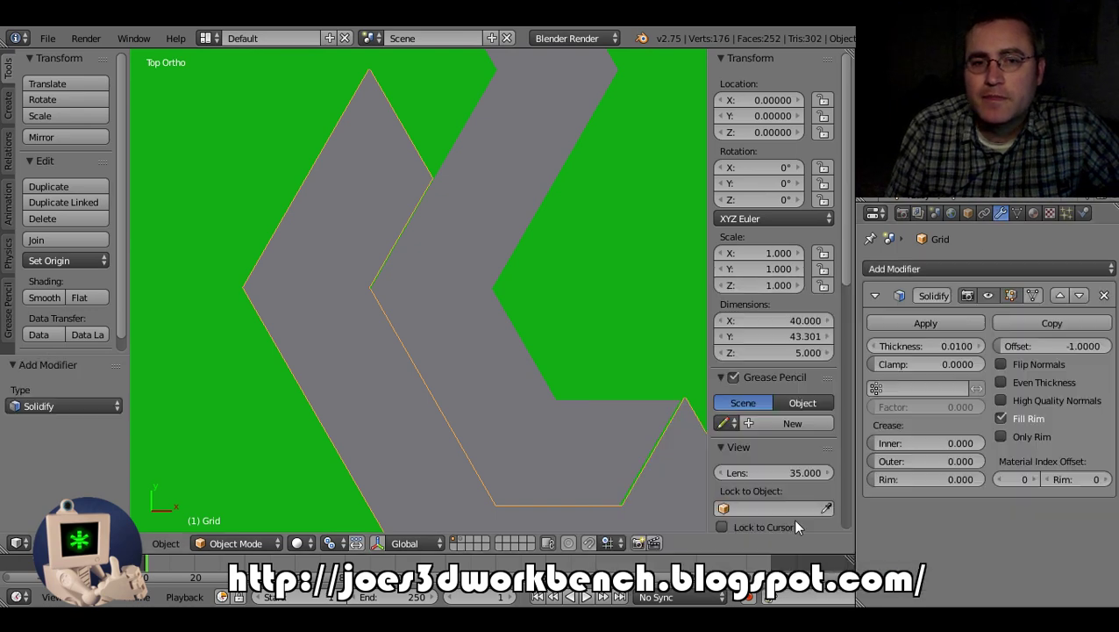
left_click(963, 348)
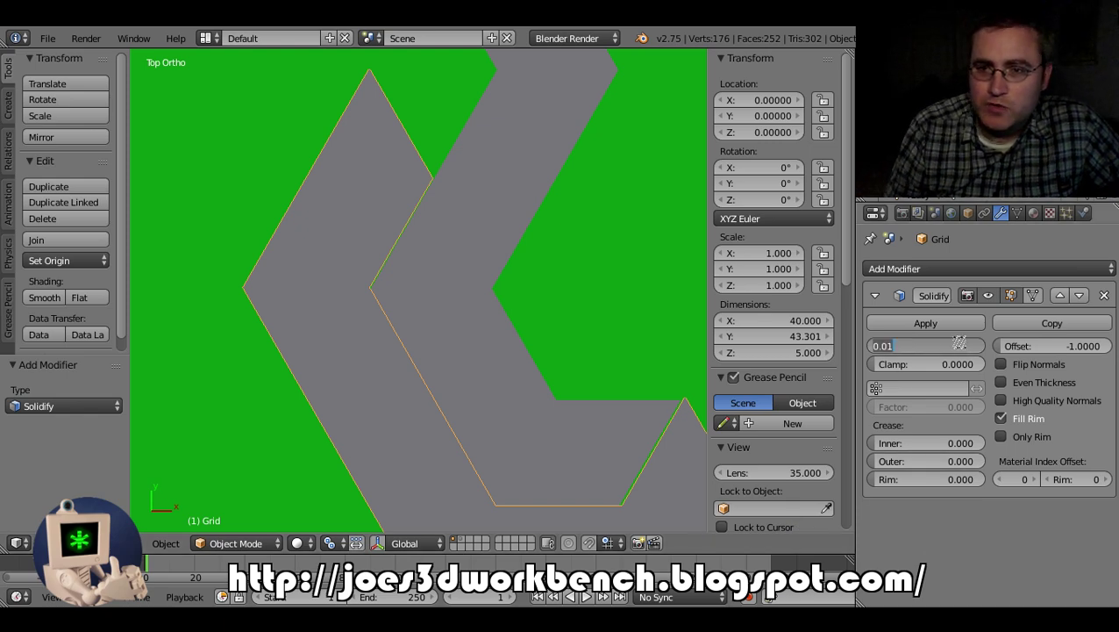
type(".15")
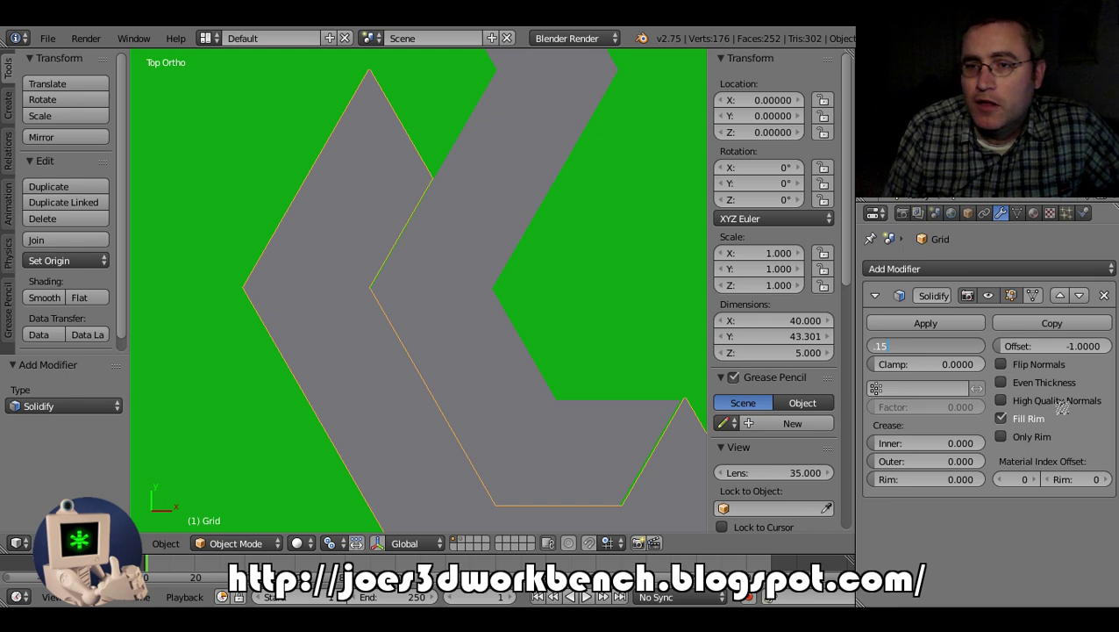
key("Return")
left_click(1002, 382)
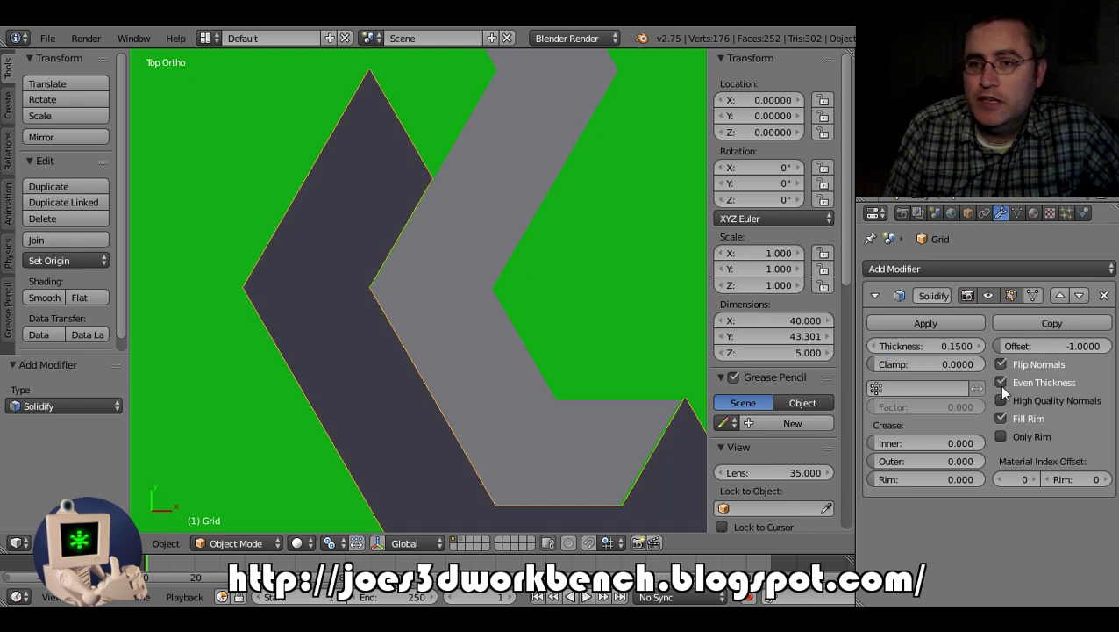
left_click(1001, 401)
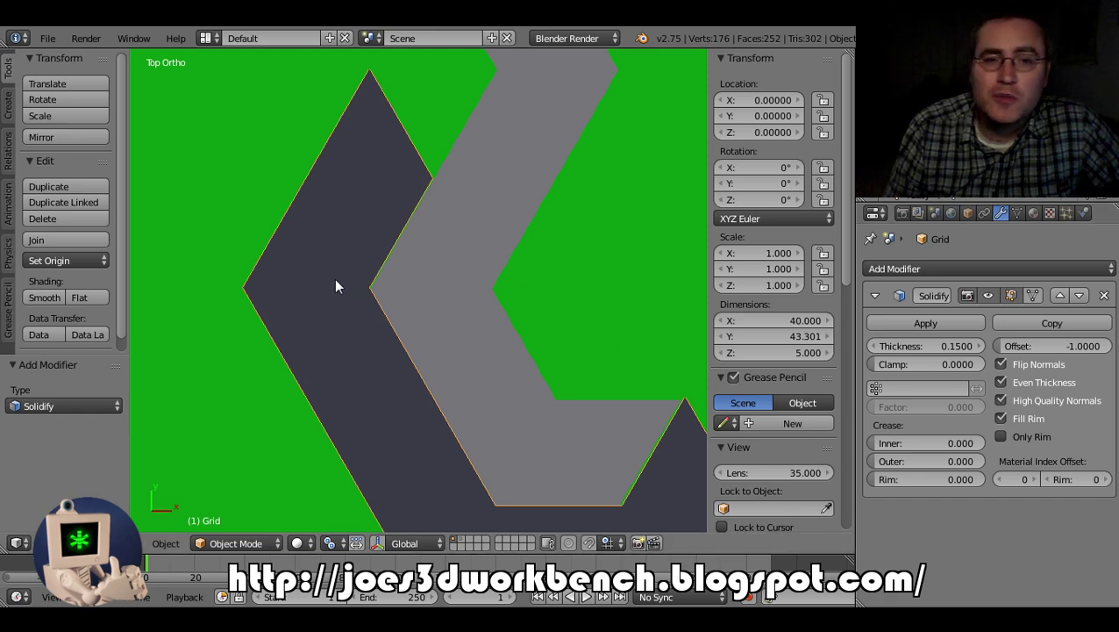
Apply the Solidify, separate by loose parts, and delete the inner chevron
left_click(925, 323)
key("Tab")
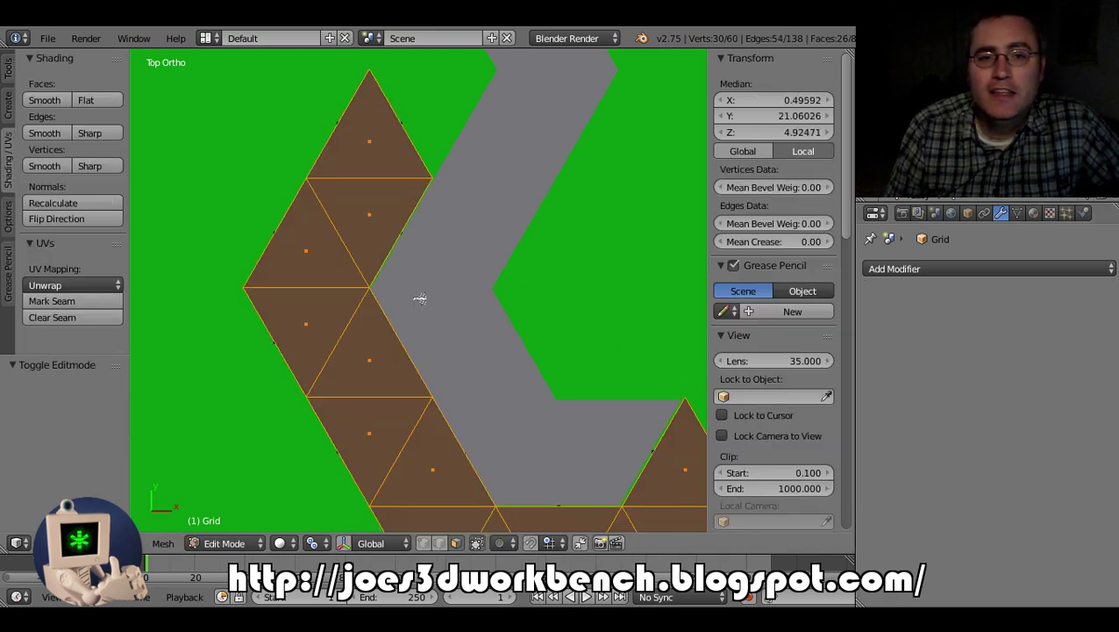
key("p")
left_click(419, 298)
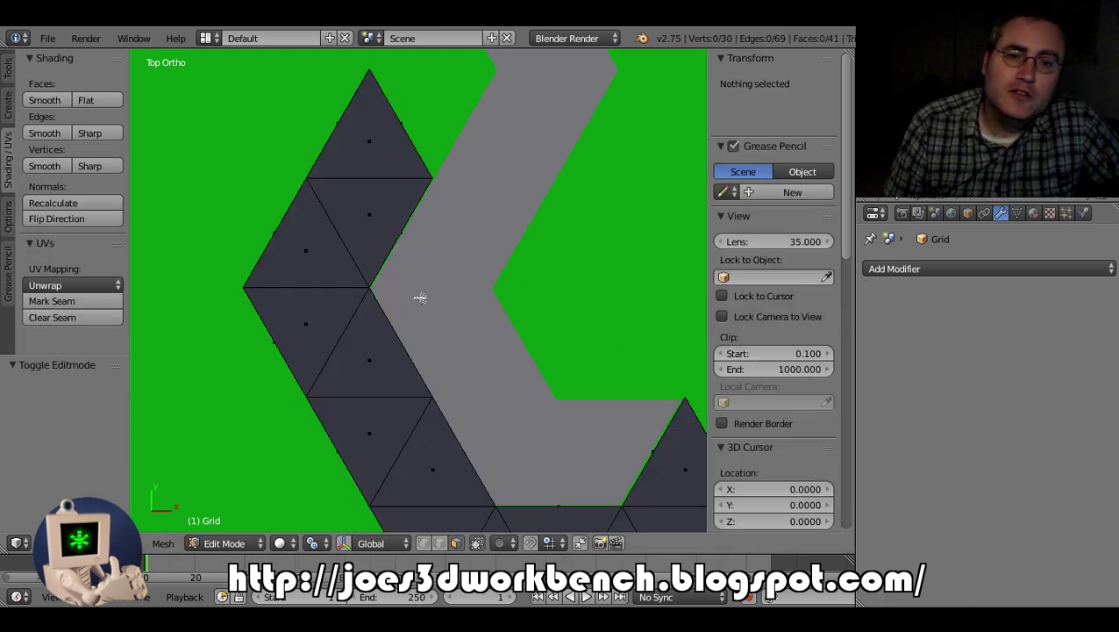
key("Tab")
key("a")
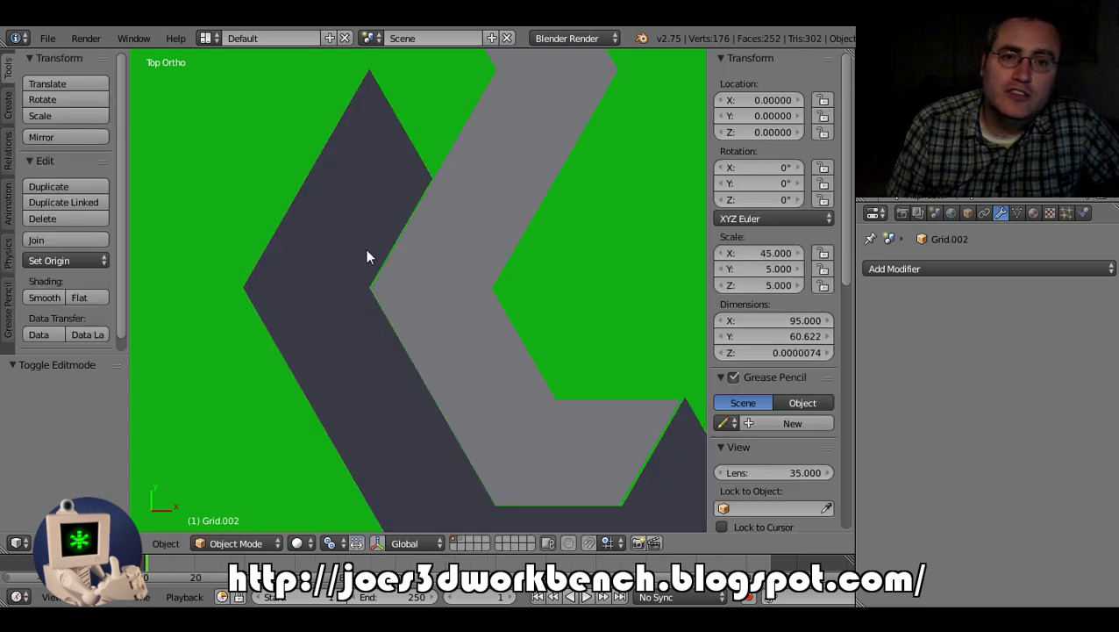
right_click(313, 200)
key("x")
left_click(331, 268)
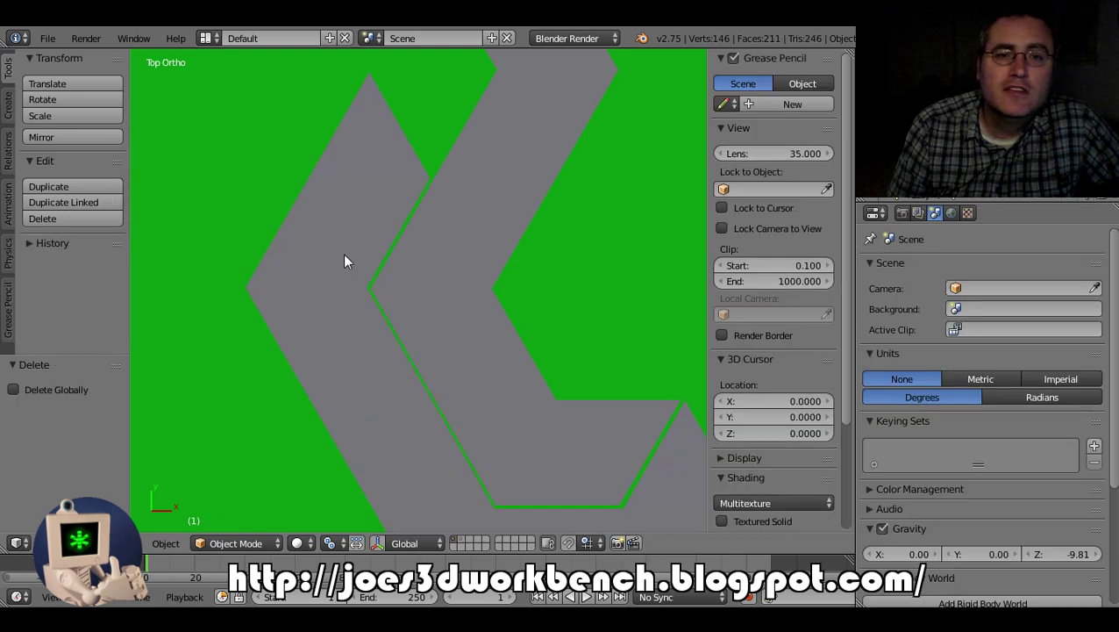
Zoom out to show both green trays side by side
scroll(346, 255, "down", 2)
scroll(352, 257, "up", 3)
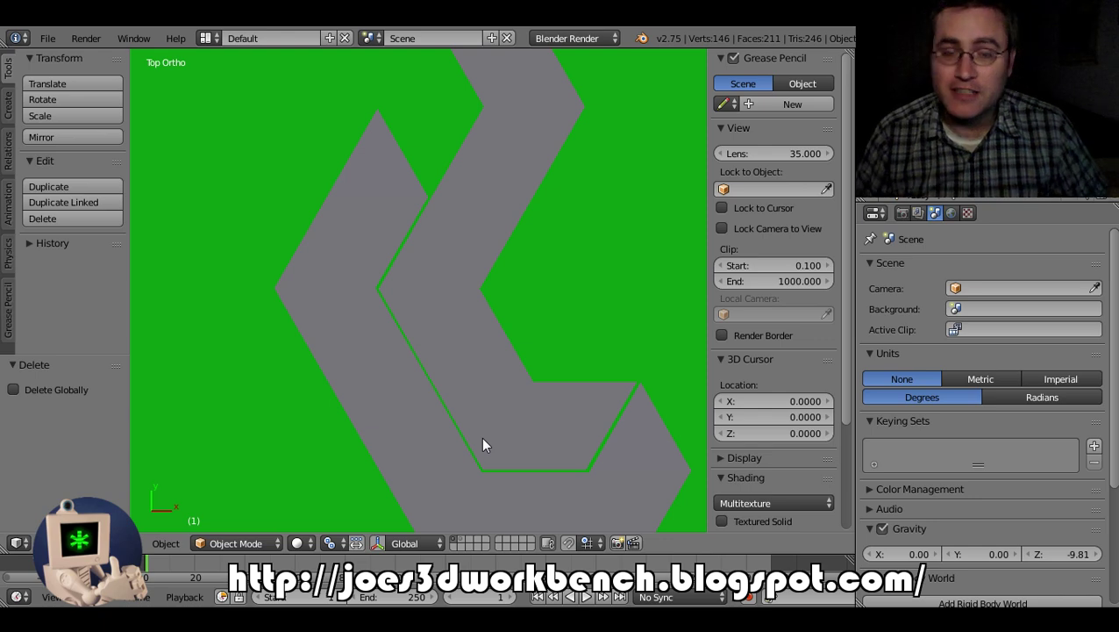
scroll(485, 445, "down", 3)
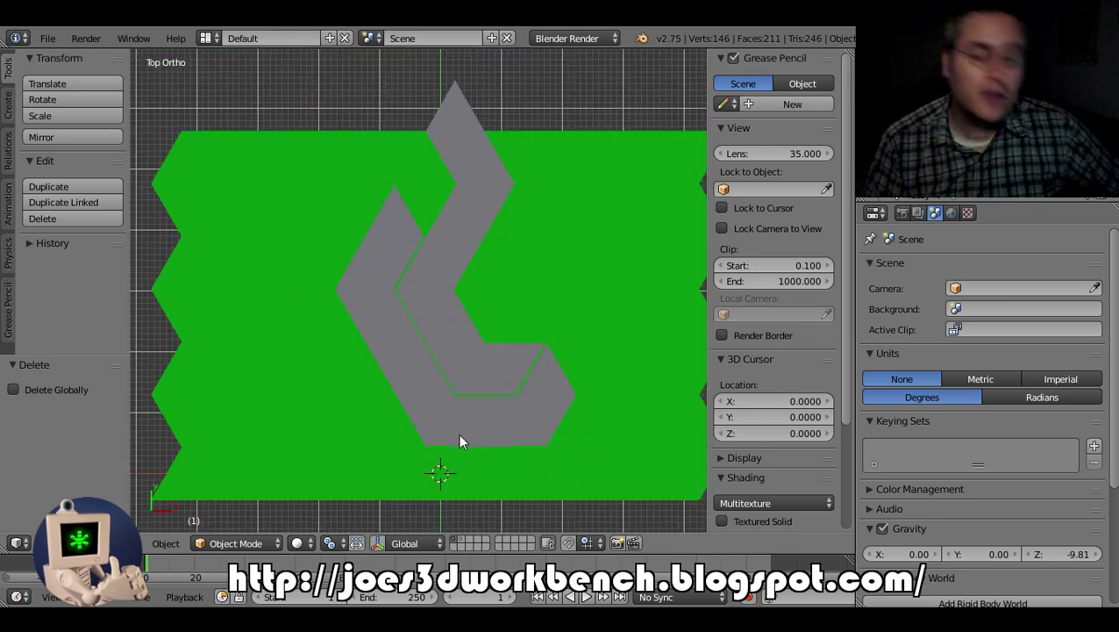
scroll(458, 438, "down", 2)
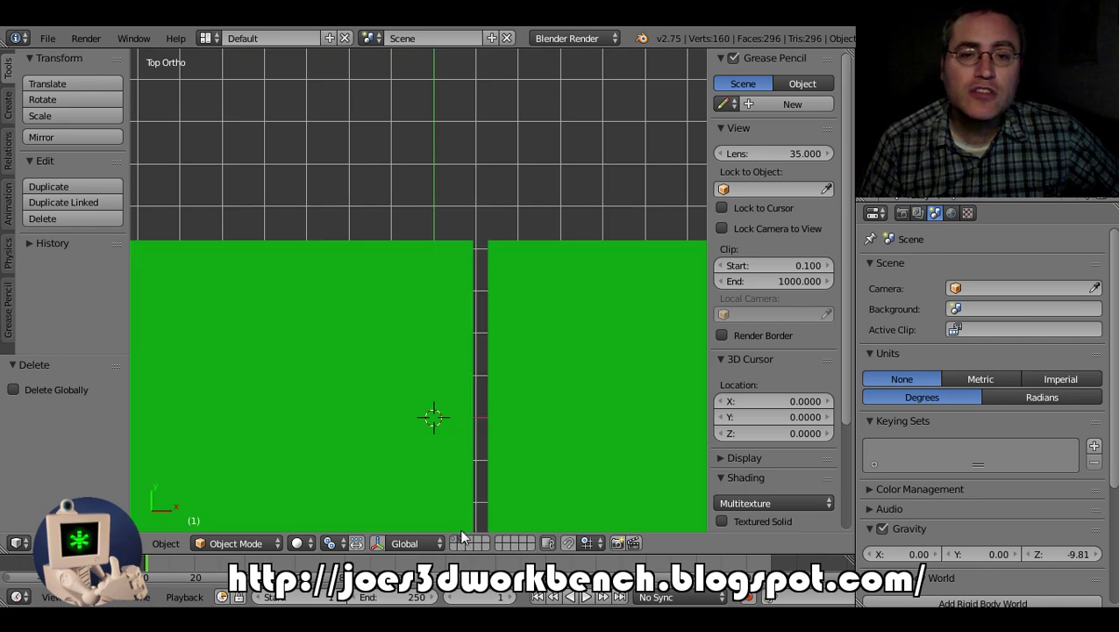
Bring the purple T pieces into view, select two of them, and switch to wireframe shading
scroll(481, 369, "down", 3)
scroll(481, 369, "down", 1)
middle_click_drag(492, 405, 482, 240, "shift")
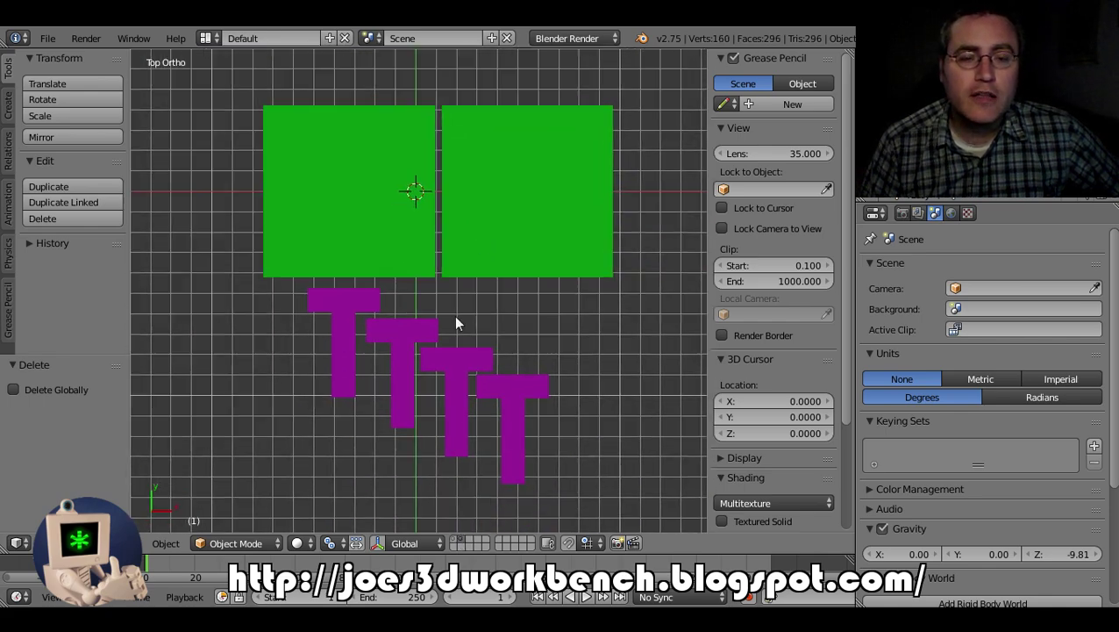
scroll(457, 321, "up", 3)
right_click(329, 320)
right_click(373, 364)
scroll(386, 367, "down", 4)
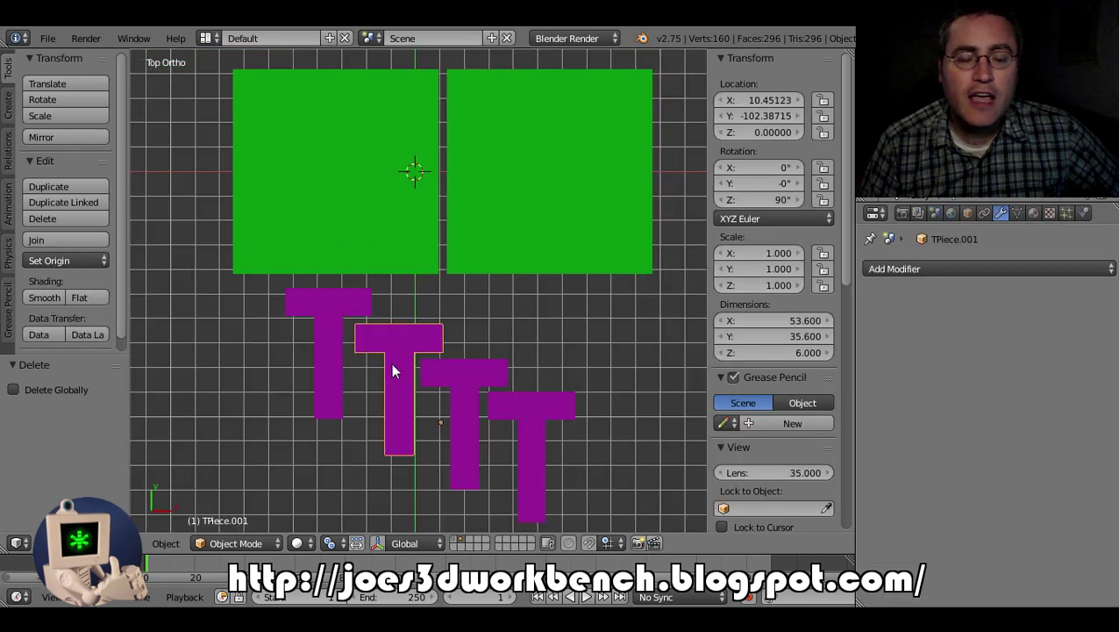
key("z")
scroll(469, 285, "up", 2)
Inspect the meshes of the right tray THard and the left tray TEasy in Edit Mode
right_click(482, 262)
key("Tab")
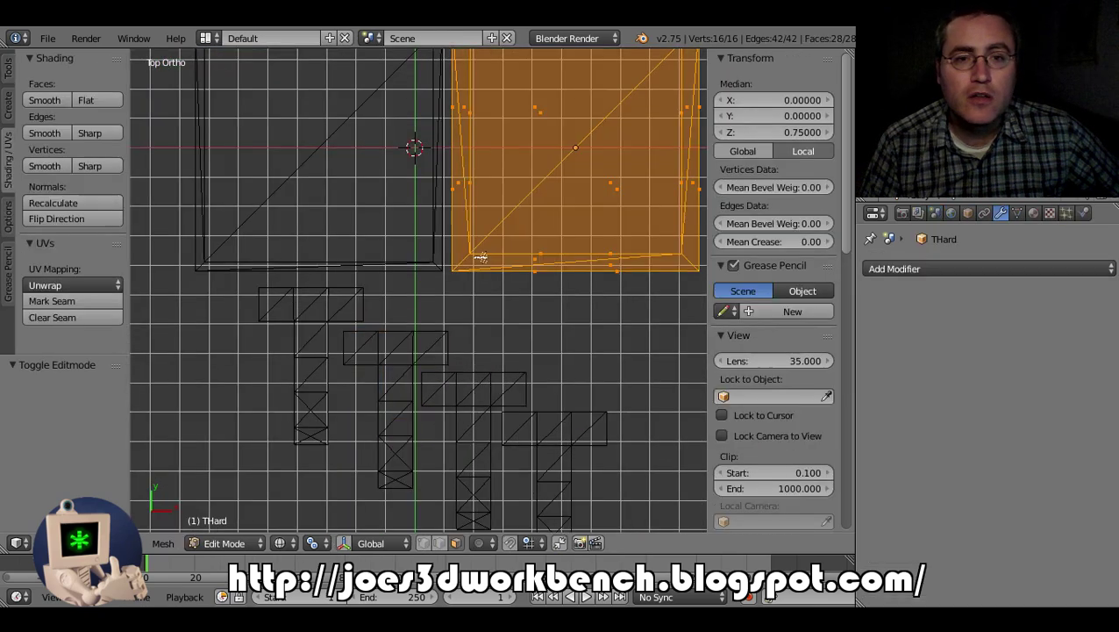
key("Tab")
right_click(428, 246)
key("Tab")
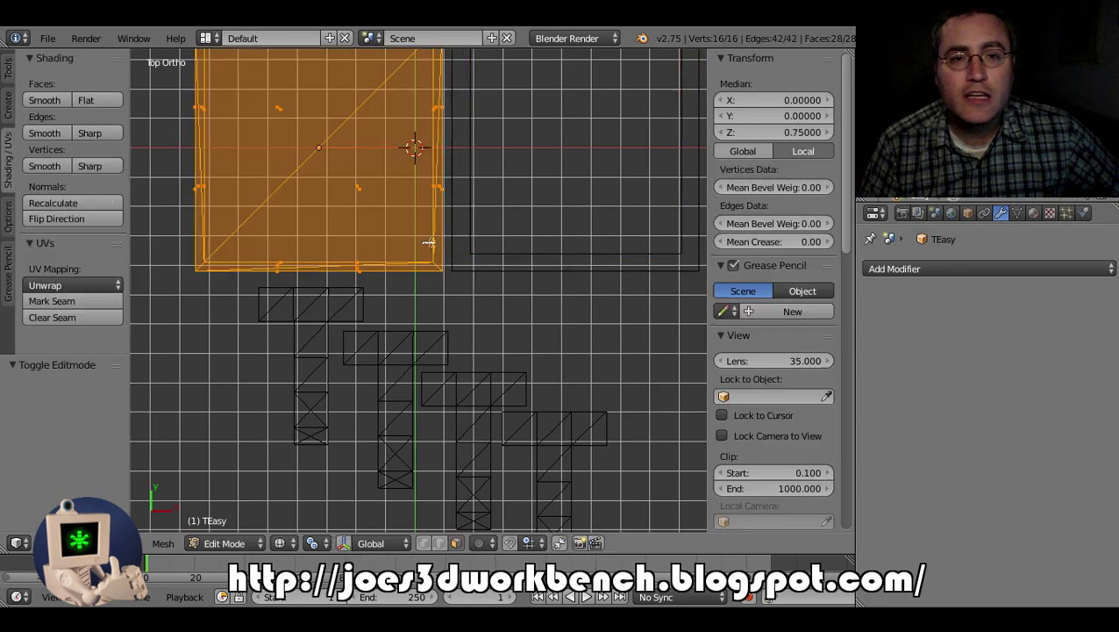
key("Tab")
scroll(435, 257, "down", 2)
middle_click_drag(456, 263, 421, 303, "shift")
Move the first T piece into the right tray, then return to solid shading
right_click(306, 366)
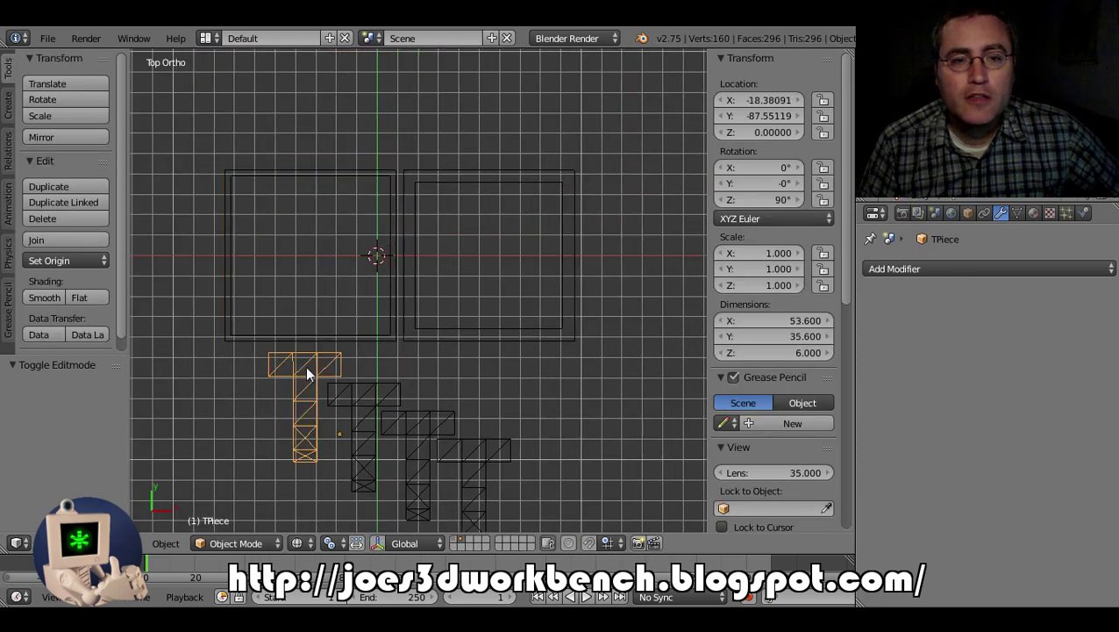
key("Tab")
key("Tab")
key("g")
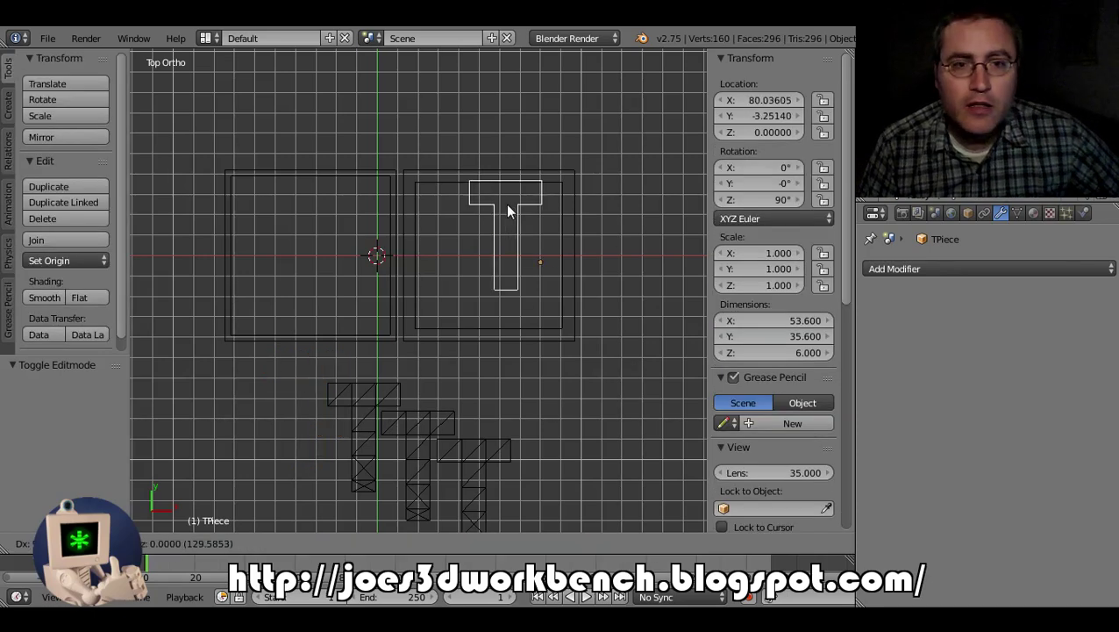
left_click(454, 215)
scroll(456, 201, "up", 2)
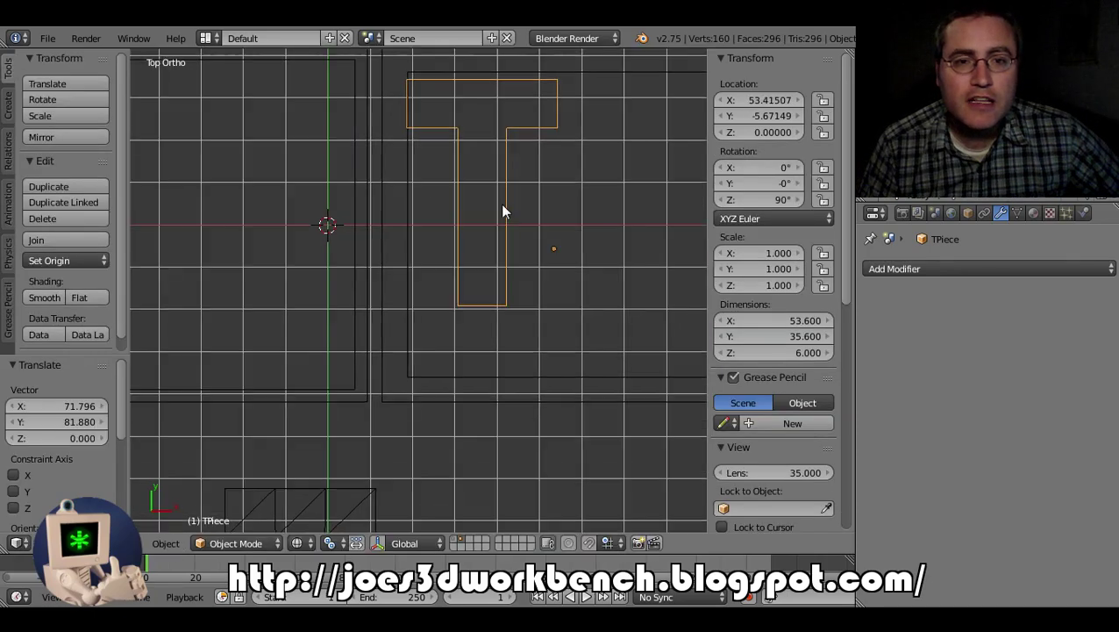
key("z")
Slide the T piece into the left tray, keeping its current height (Shift+Z)
middle_click_drag(425, 283, 361, 219)
scroll(437, 211, "down", 1)
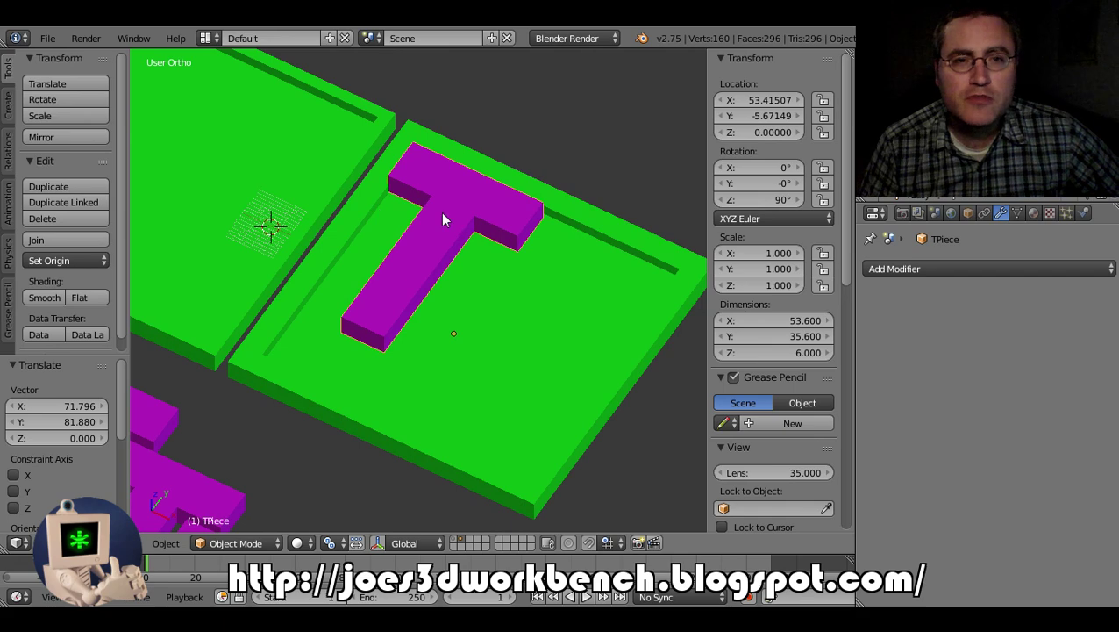
scroll(440, 212, "down", 2)
key("g")
key("shift+z")
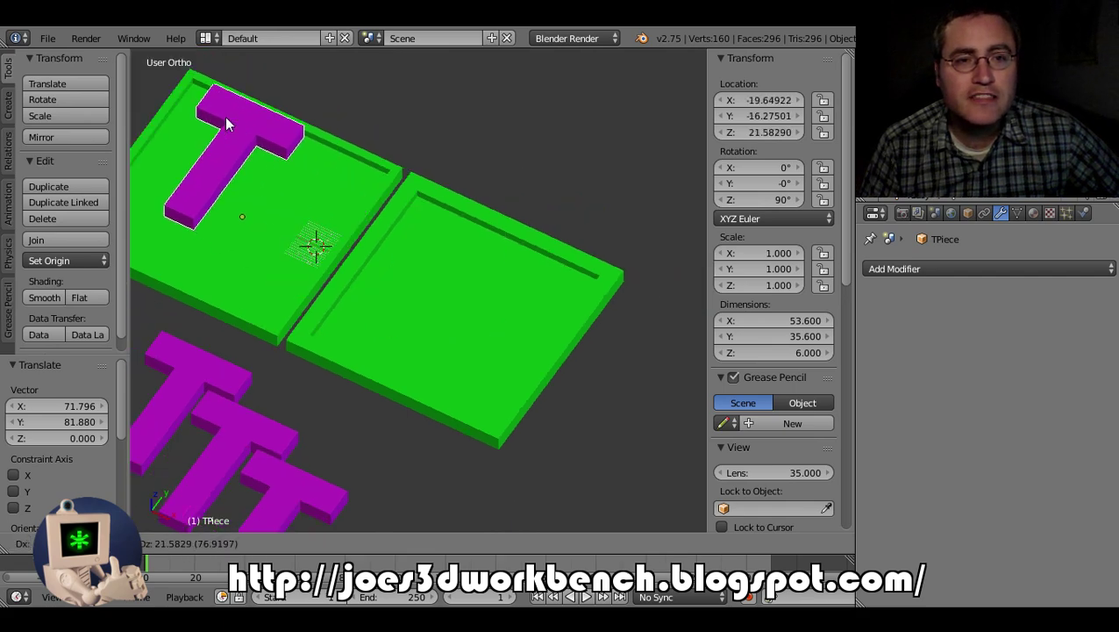
left_click(206, 112)
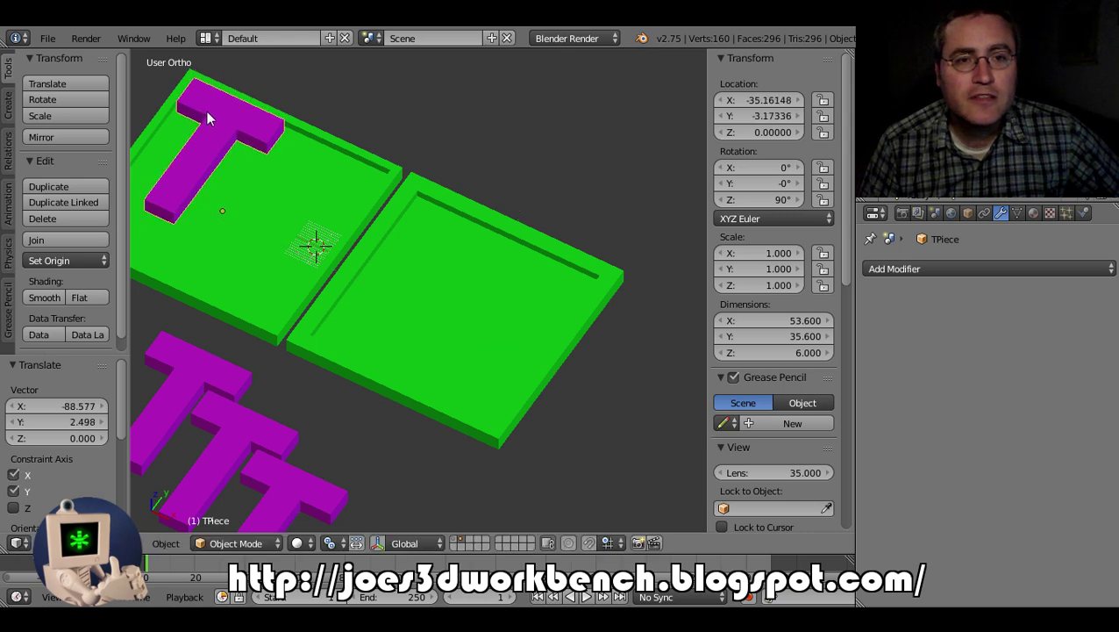
scroll(223, 184, "down", 1)
middle_click_drag(229, 218, 256, 231)
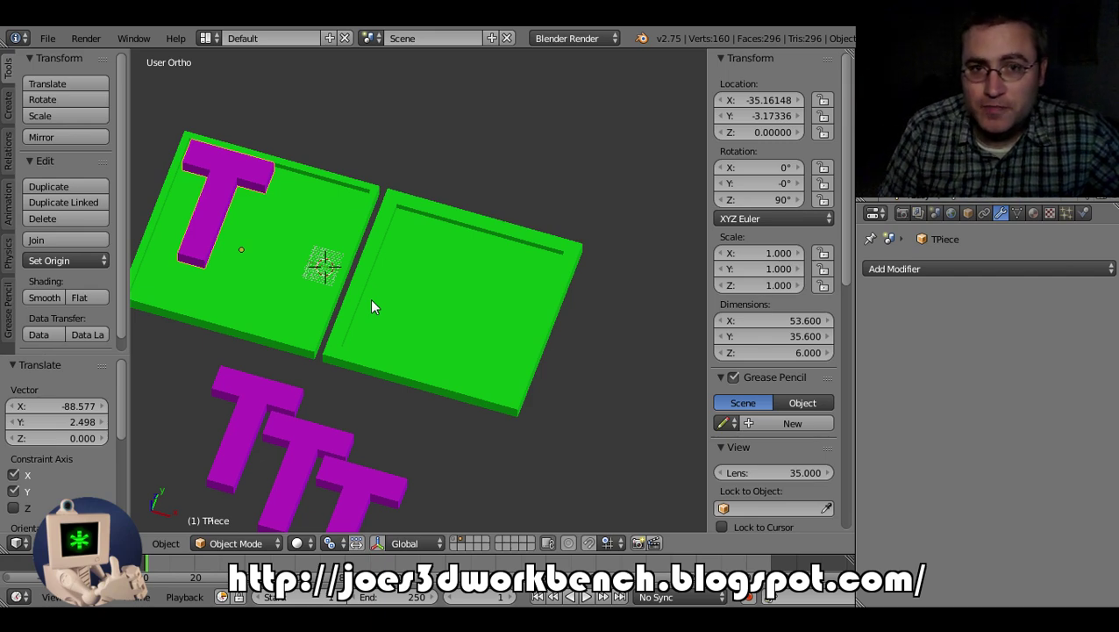
right_click(519, 279)
scroll(519, 279, "down", 2)
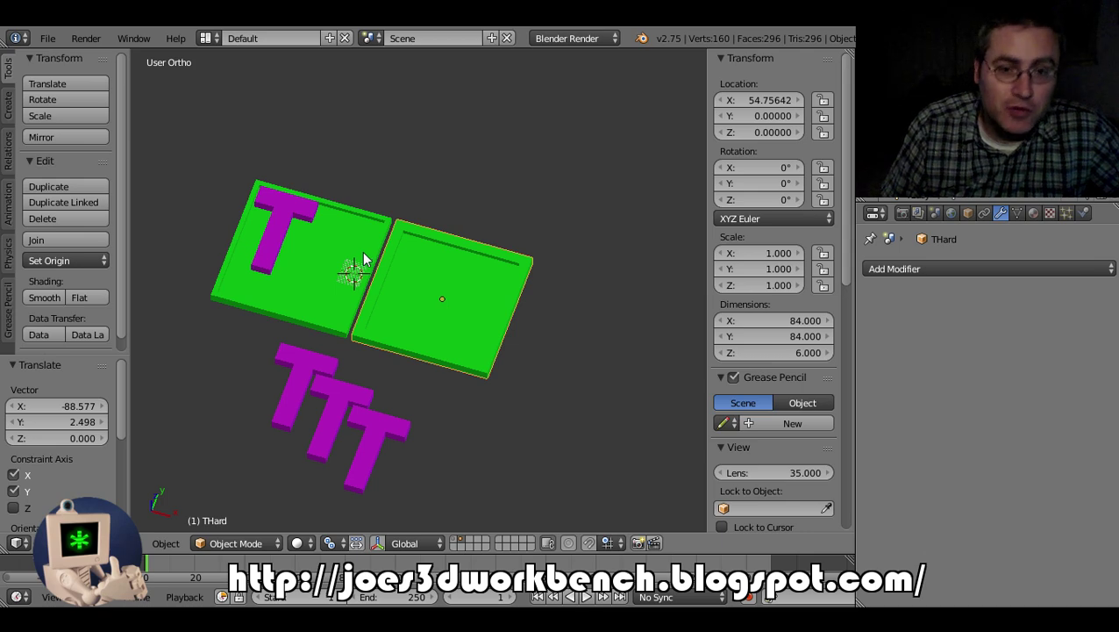
scroll(406, 266, "down", 1)
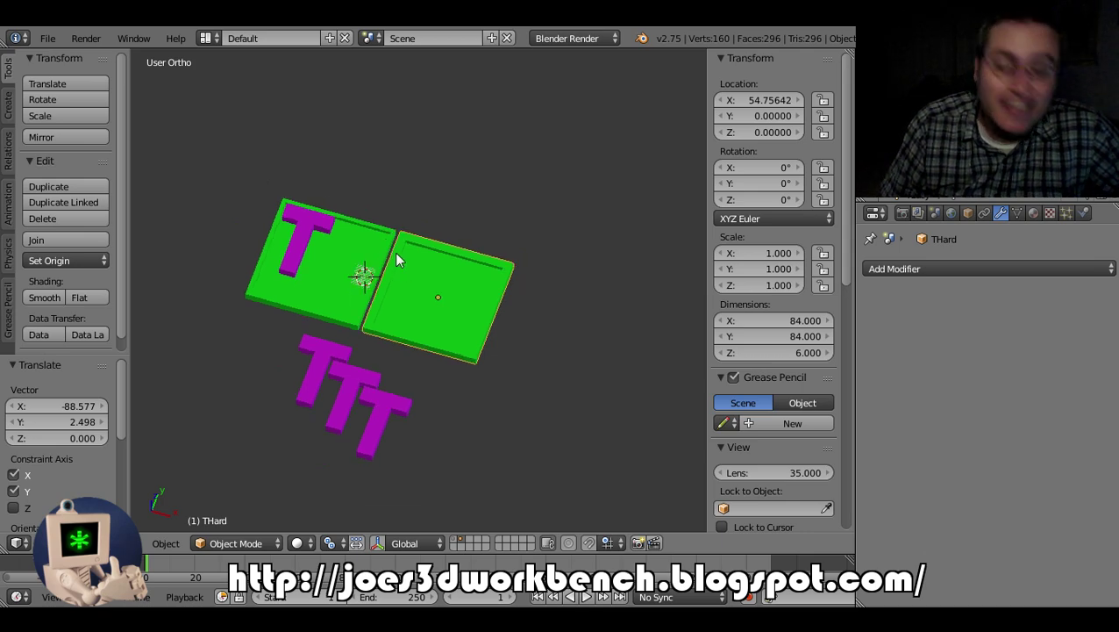
middle_click_drag(400, 257, 472, 279, "shift")
scroll(475, 272, "up", 2)
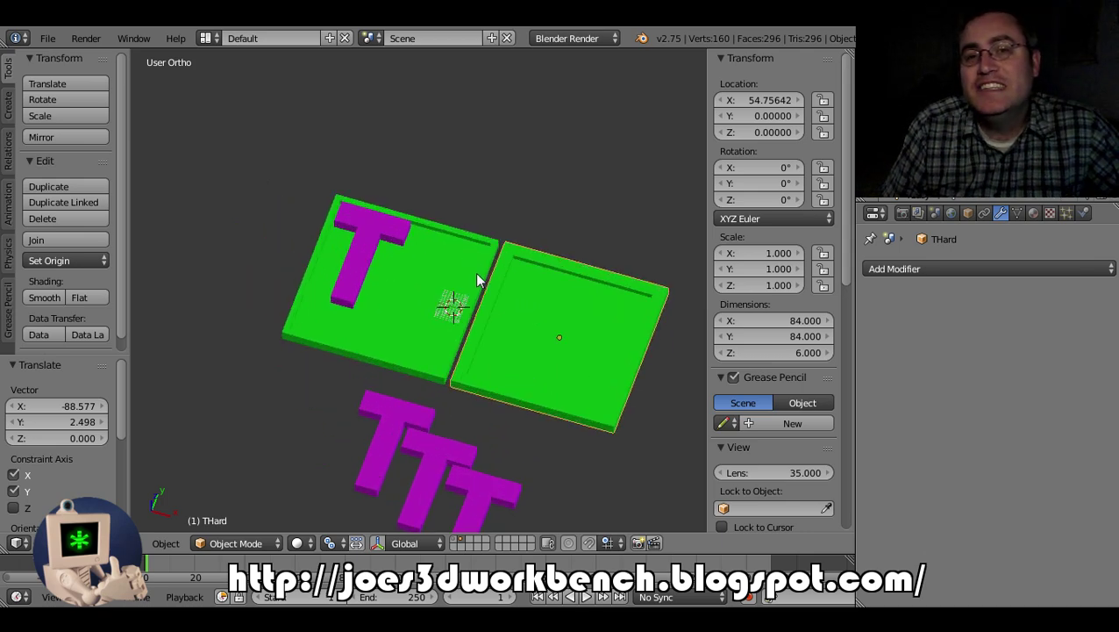